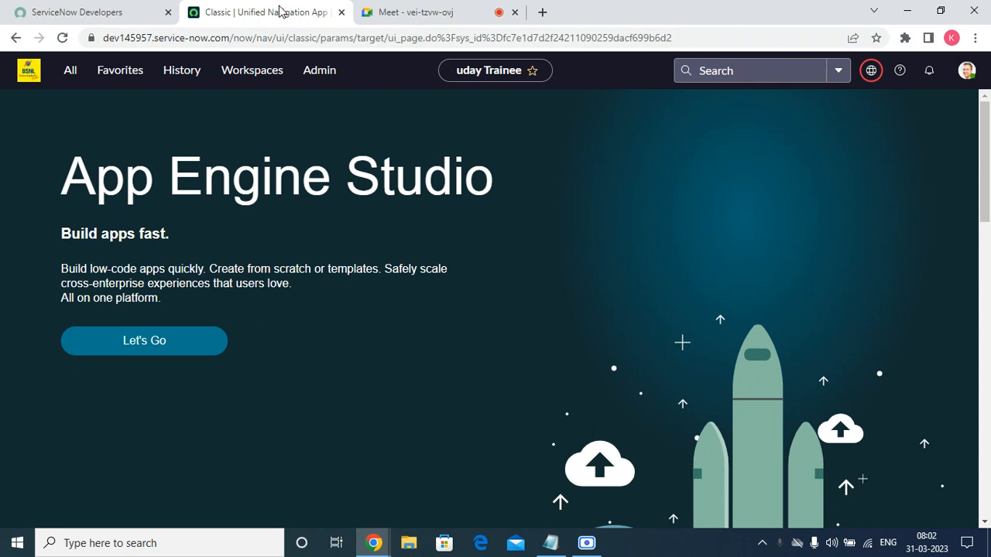
Filter the application navigator for "email" and open Email Properties under System Properties
{"action": "left_click", "coordinate": [68, 70]}
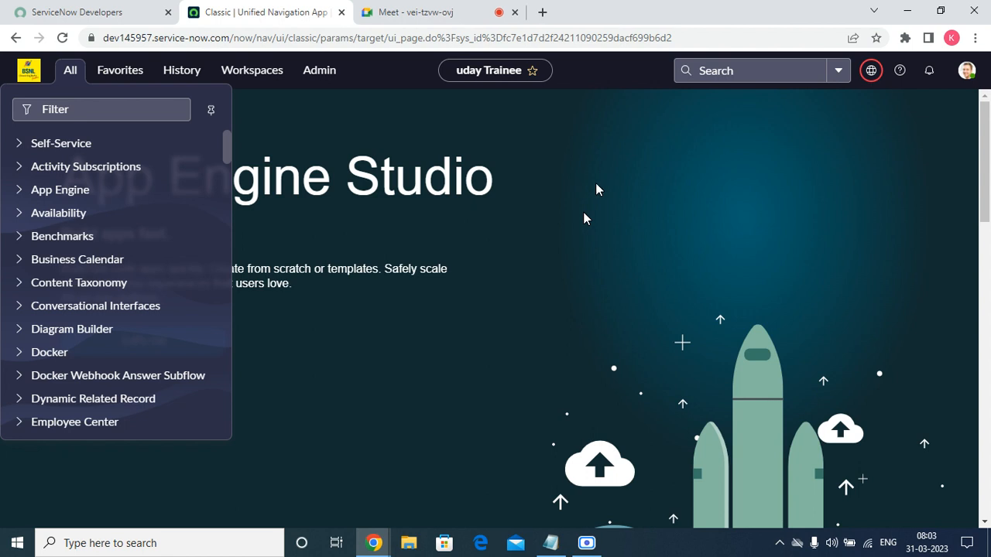
{"action": "left_click", "coordinate": [129, 103]}
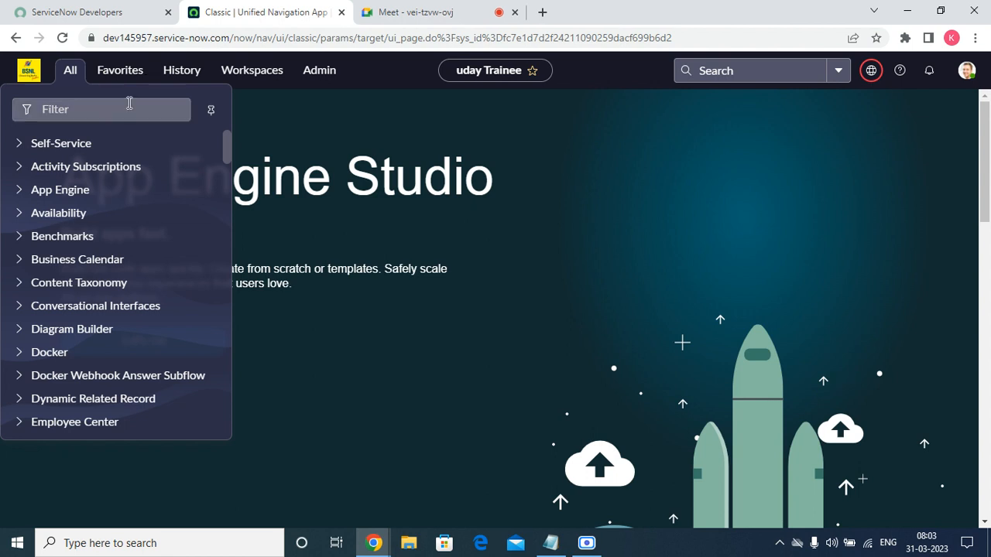
{"action": "left_click", "coordinate": [126, 109]}
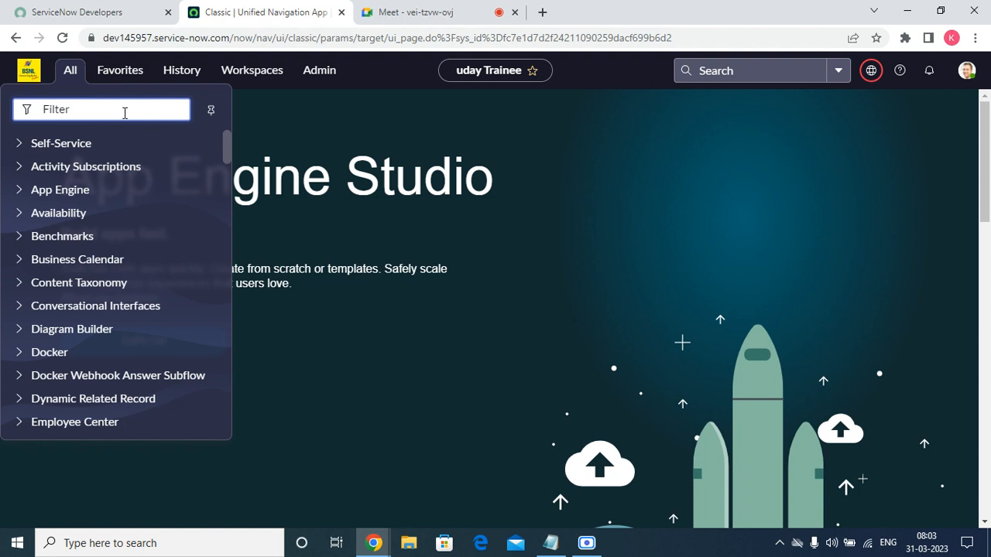
{"action": "type", "text": "eal"}
{"action": "key", "text": "BackSpace"}
{"action": "key", "text": "BackSpace"}
{"action": "type", "text": "mai"}
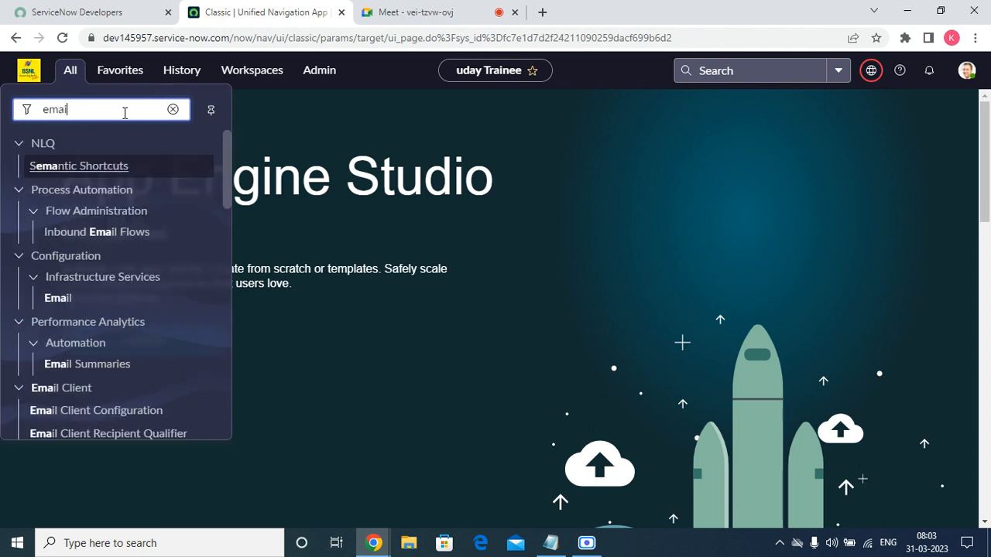
{"action": "type", "text": "ll"}
{"action": "scroll", "coordinate": [116, 290], "scroll_direction": "down", "scroll_amount": 5}
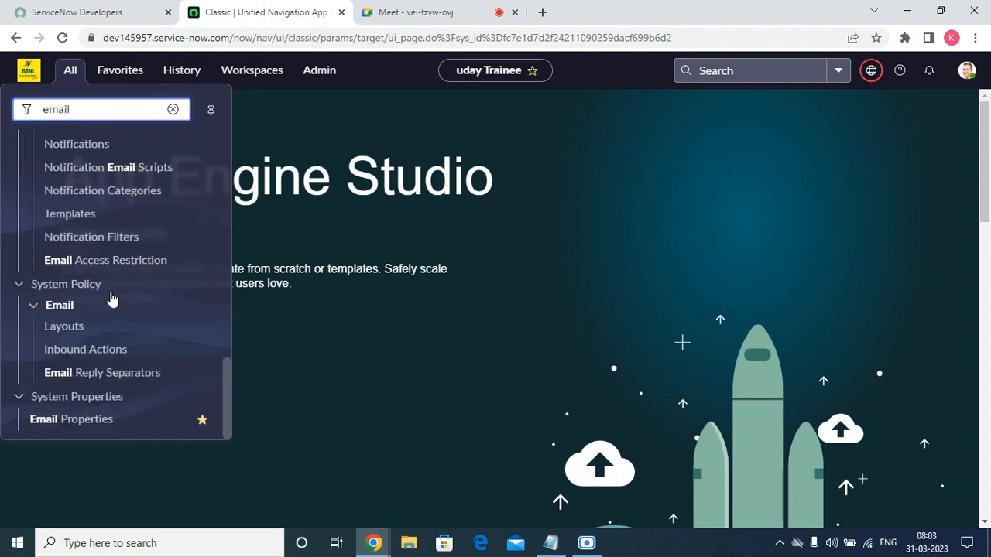
{"action": "left_click", "coordinate": [83, 422]}
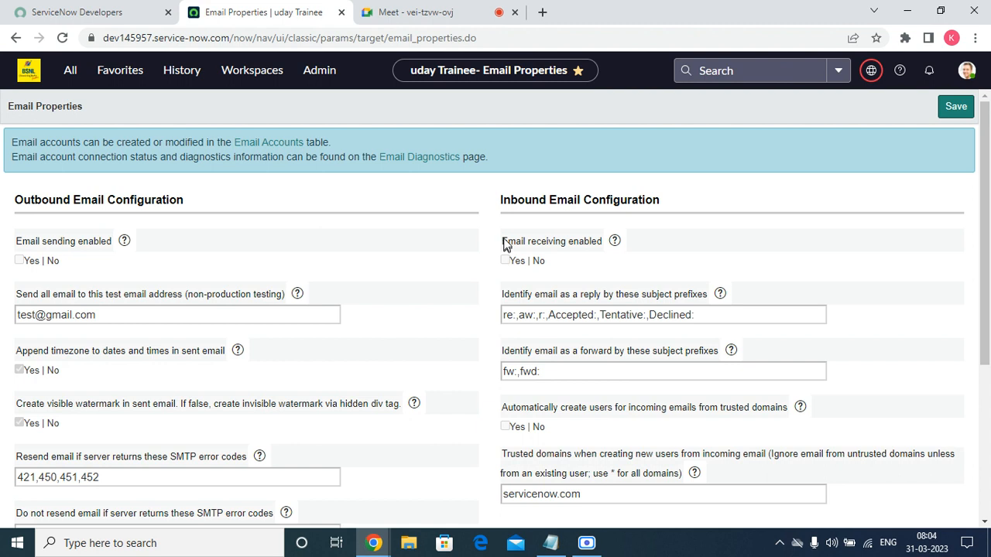
Switch the application scope to Global so the email properties can be edited
{"action": "left_click_drag", "start_coordinate": [503, 241], "coordinate": [581, 241]}
{"action": "left_click", "coordinate": [672, 236]}
{"action": "left_click_drag", "start_coordinate": [492, 244], "coordinate": [600, 243]}
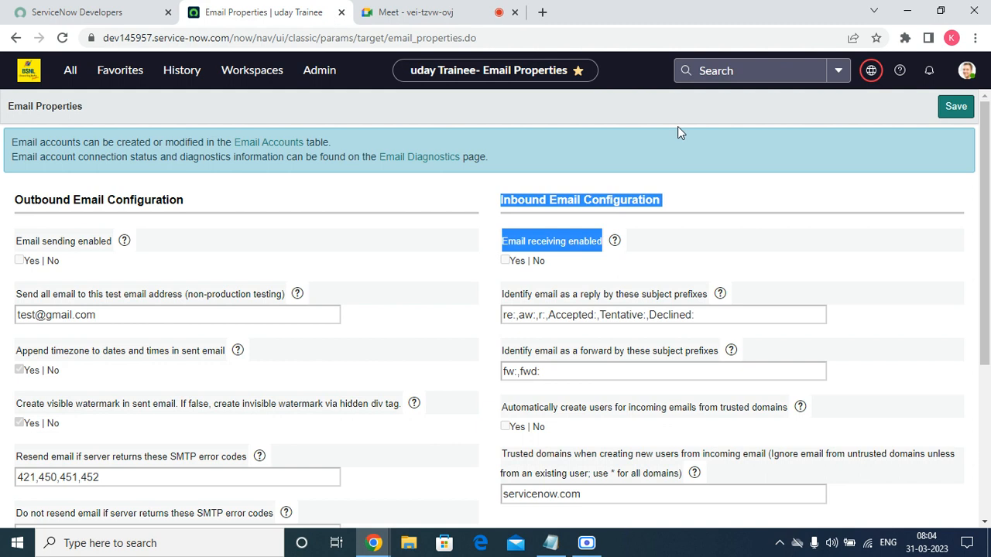
{"action": "left_click", "coordinate": [871, 70]}
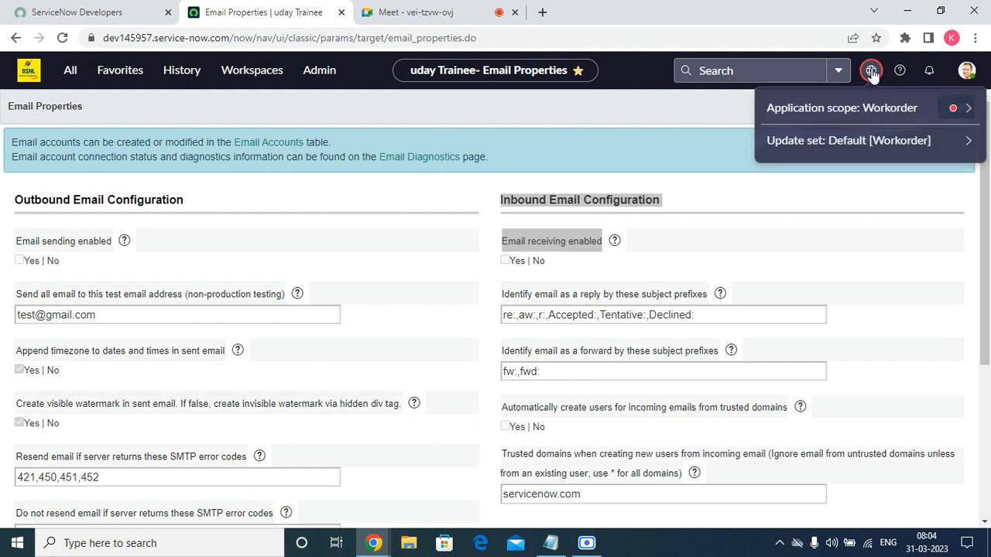
{"action": "left_click", "coordinate": [966, 111]}
{"action": "left_click", "coordinate": [830, 172]}
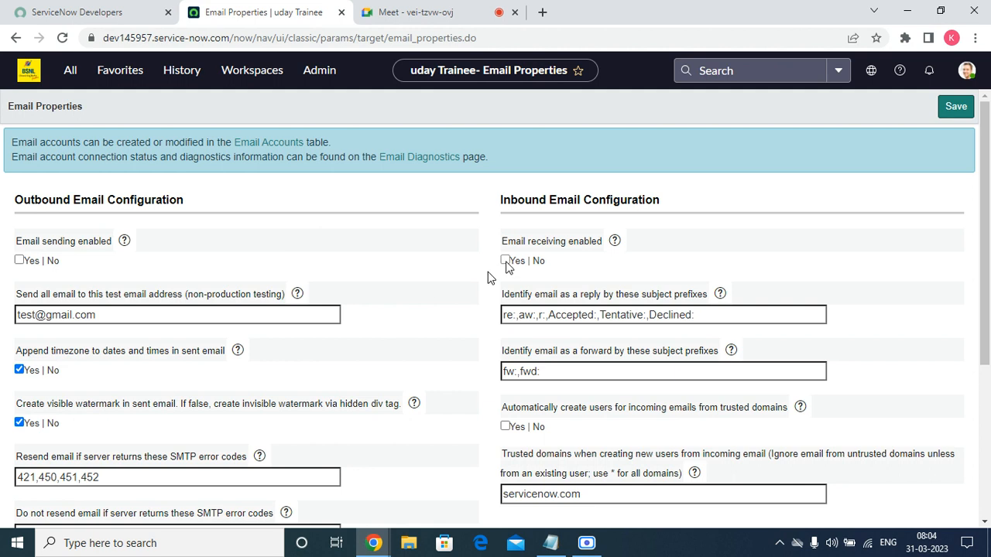
Enable email receiving in the Inbound Email Configuration, review the other inbound settings and save the email properties
{"action": "left_click", "coordinate": [507, 262]}
{"action": "left_click_drag", "start_coordinate": [501, 296], "coordinate": [712, 311]}
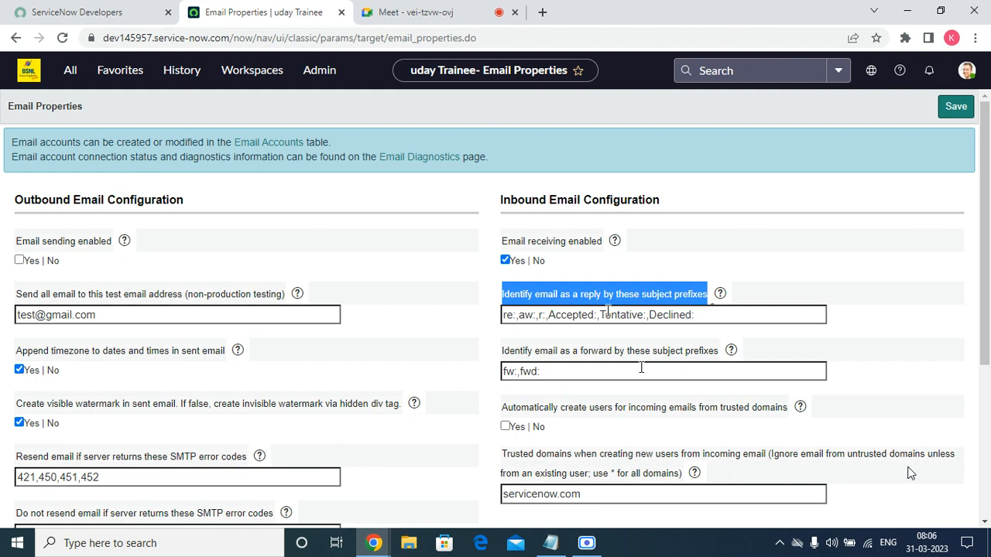
{"action": "scroll", "coordinate": [982, 299], "scroll_direction": "down", "scroll_amount": 2}
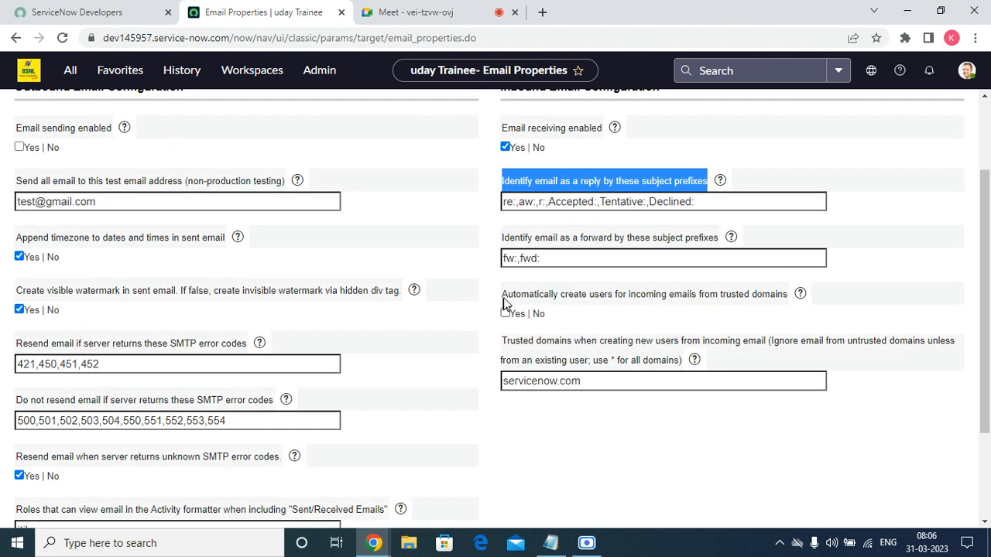
{"action": "left_click_drag", "start_coordinate": [508, 295], "coordinate": [613, 315]}
{"action": "left_click", "coordinate": [613, 315]}
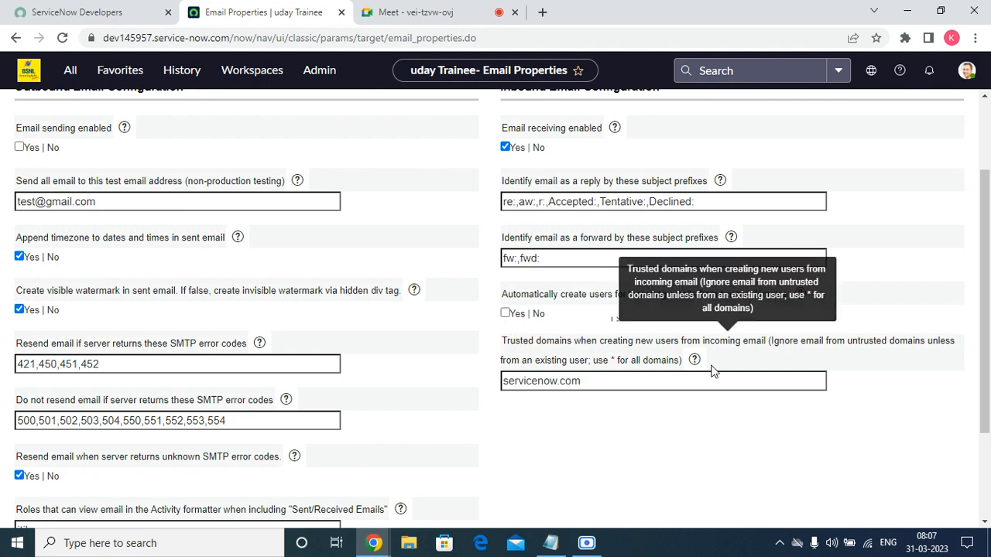
{"action": "triple_click", "coordinate": [664, 380]}
{"action": "scroll", "coordinate": [484, 346], "scroll_direction": "up", "scroll_amount": 2}
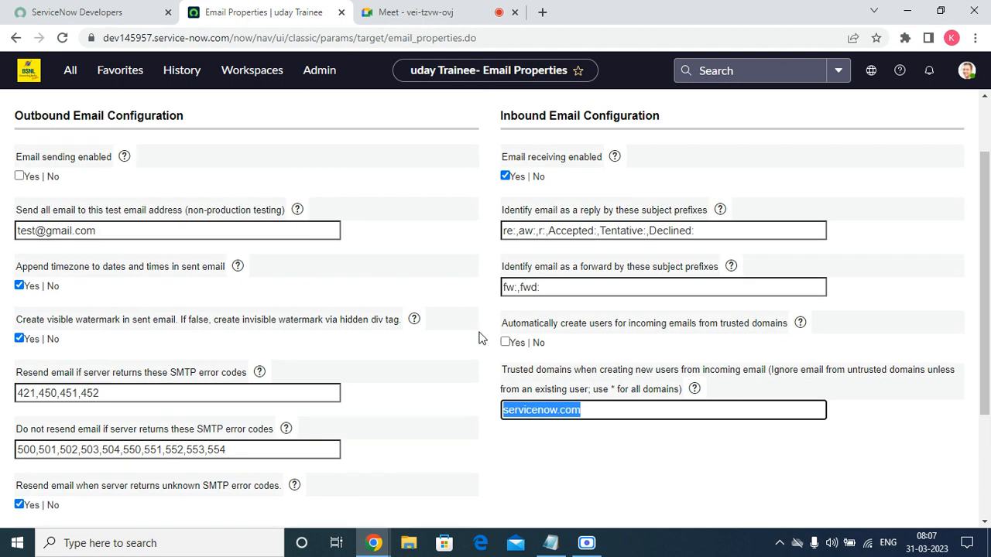
{"action": "scroll", "coordinate": [536, 378], "scroll_direction": "down", "scroll_amount": 3}
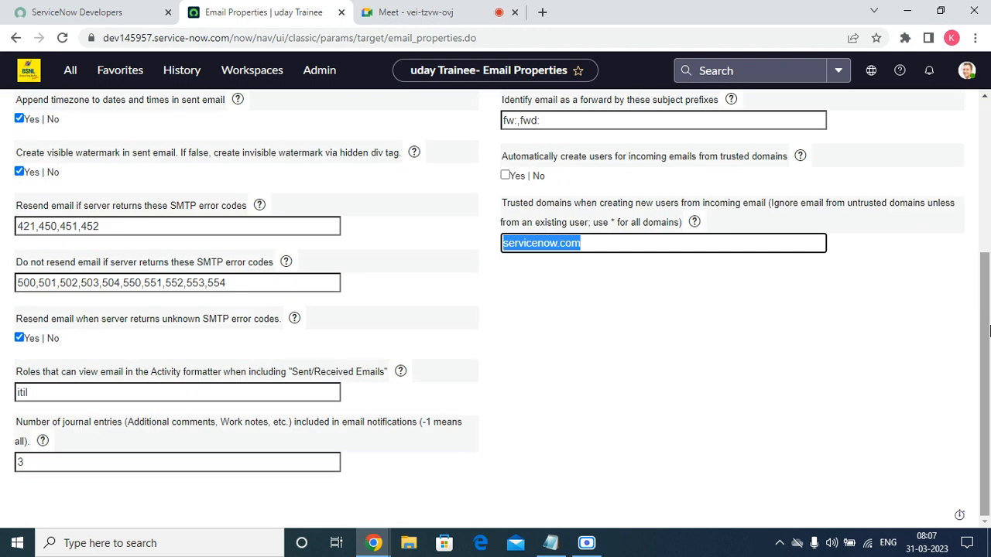
{"action": "scroll", "coordinate": [536, 378], "scroll_direction": "up", "scroll_amount": 3}
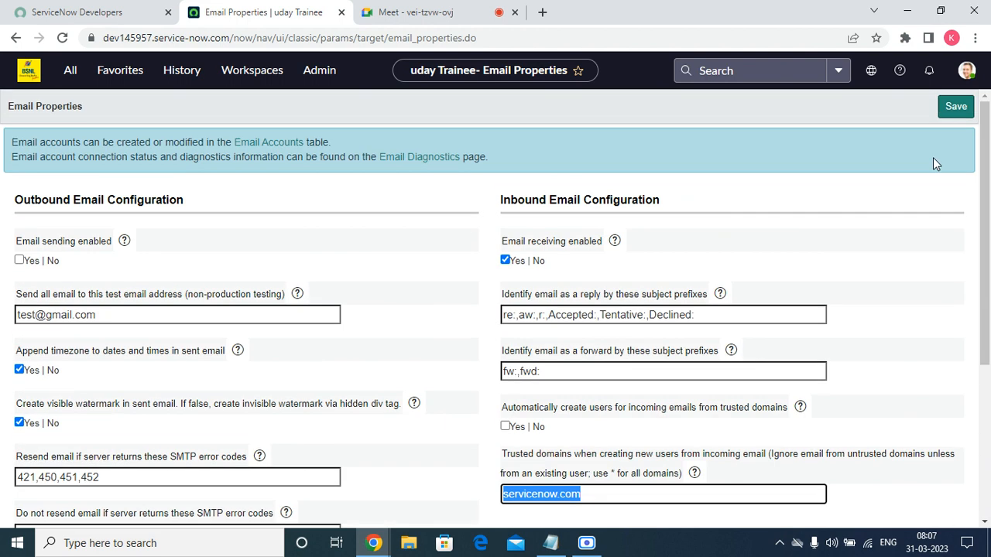
{"action": "left_click", "coordinate": [952, 109]}
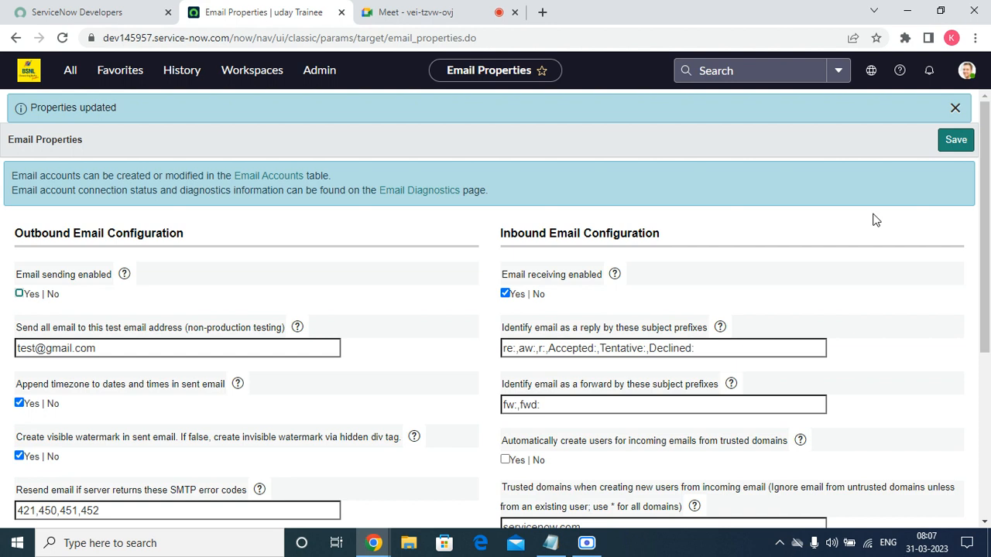
{"action": "left_click", "coordinate": [955, 108]}
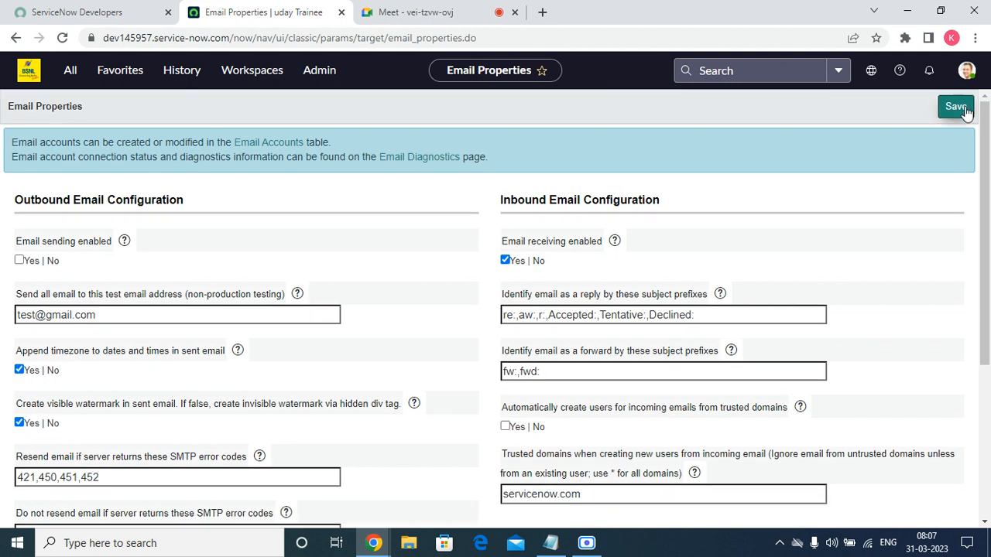
Filter the application navigator for "email ac" and open the Email Accounts list under System Mailboxes
{"action": "left_click", "coordinate": [70, 72]}
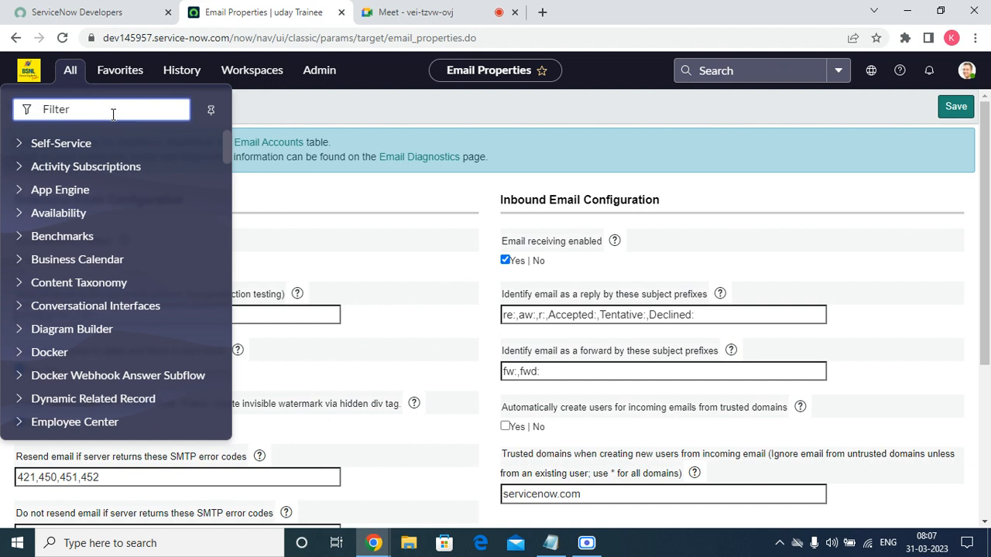
{"action": "type", "text": "email a"}
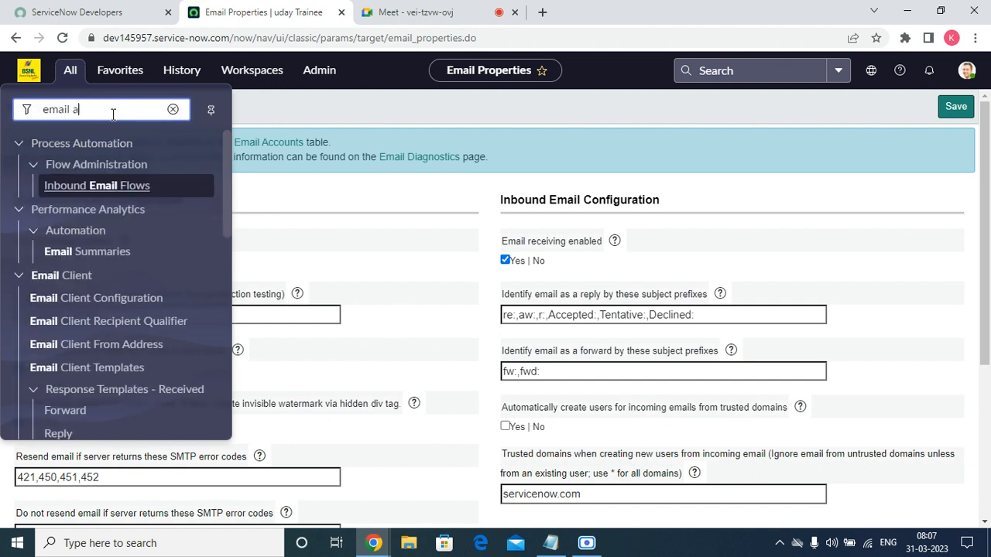
{"action": "type", "text": "c"}
{"action": "left_click", "coordinate": [81, 187]}
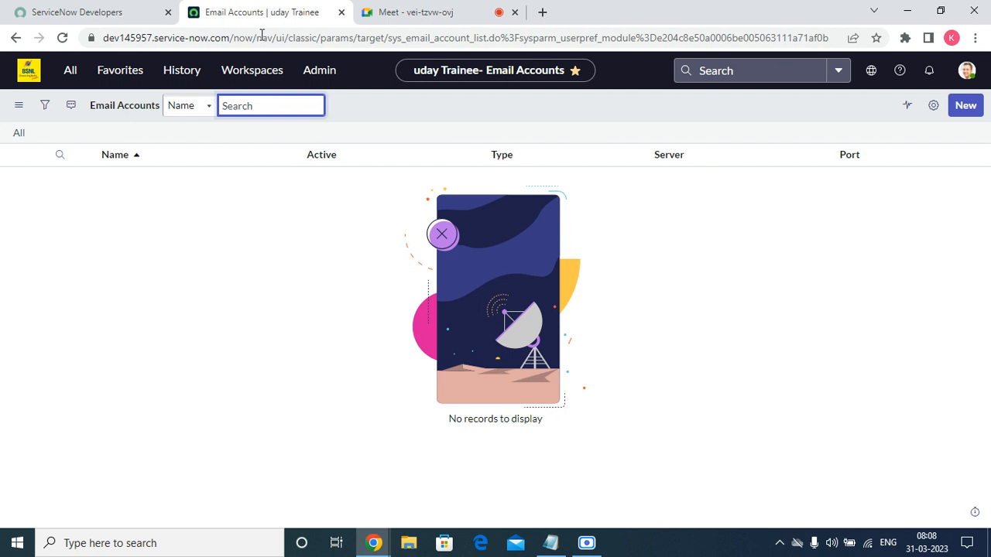
Filter the application navigator for "inbou" and open the Inbox under System Mailboxes
{"action": "left_click", "coordinate": [107, 71]}
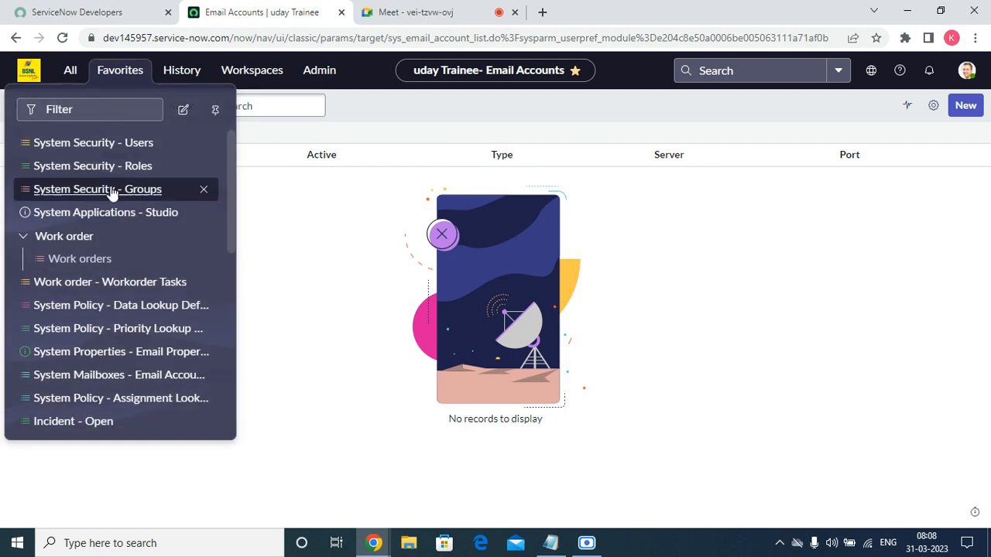
{"action": "left_click", "coordinate": [128, 108]}
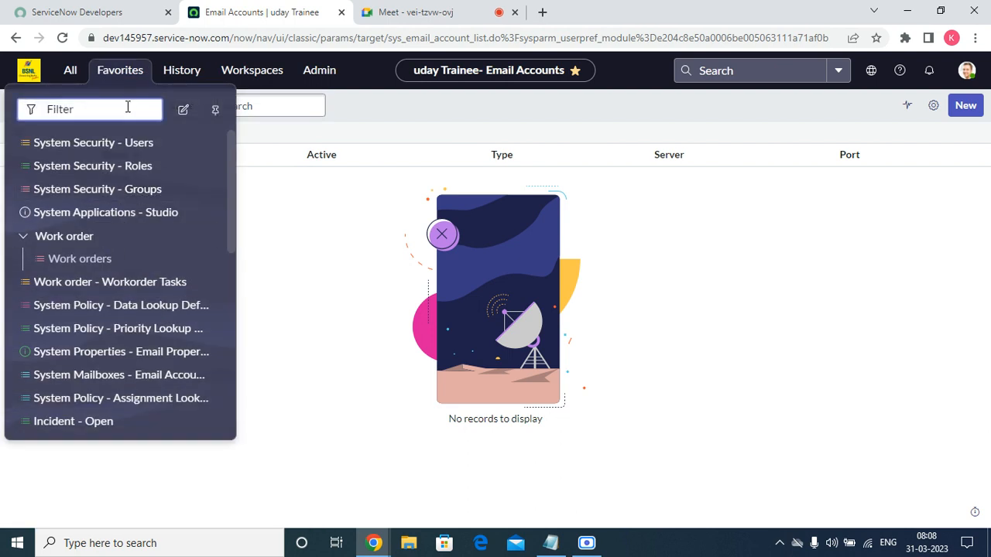
{"action": "left_click", "coordinate": [67, 73]}
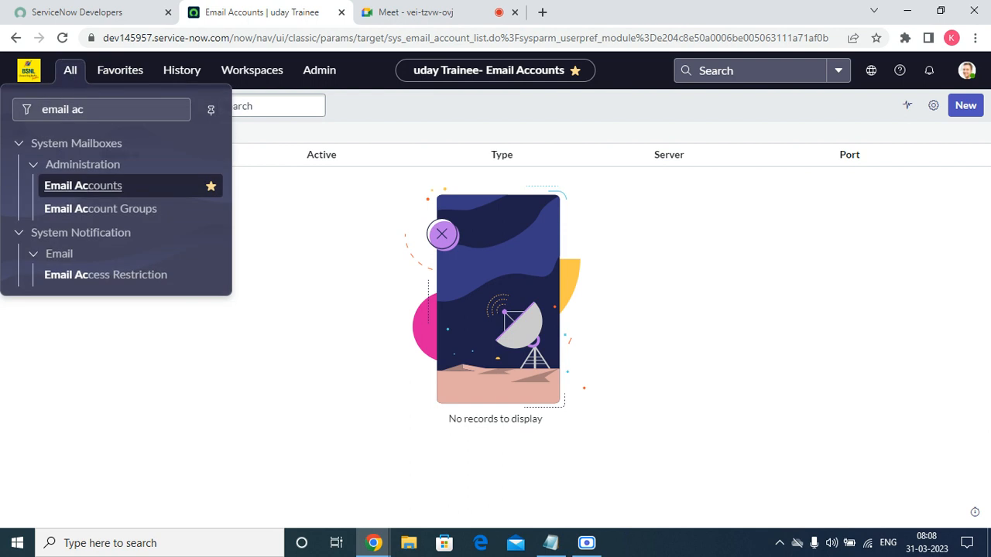
{"action": "left_click", "coordinate": [111, 105]}
{"action": "key", "text": "BackSpace"}
{"action": "type", "text": "inbounf"}
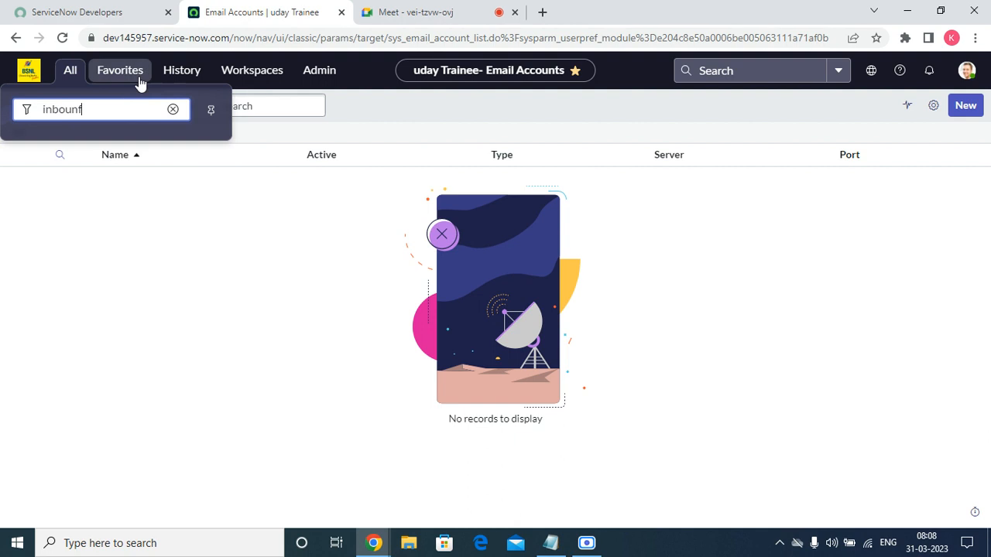
{"action": "key", "text": "BackSpace"}
{"action": "key", "text": "BackSpace"}
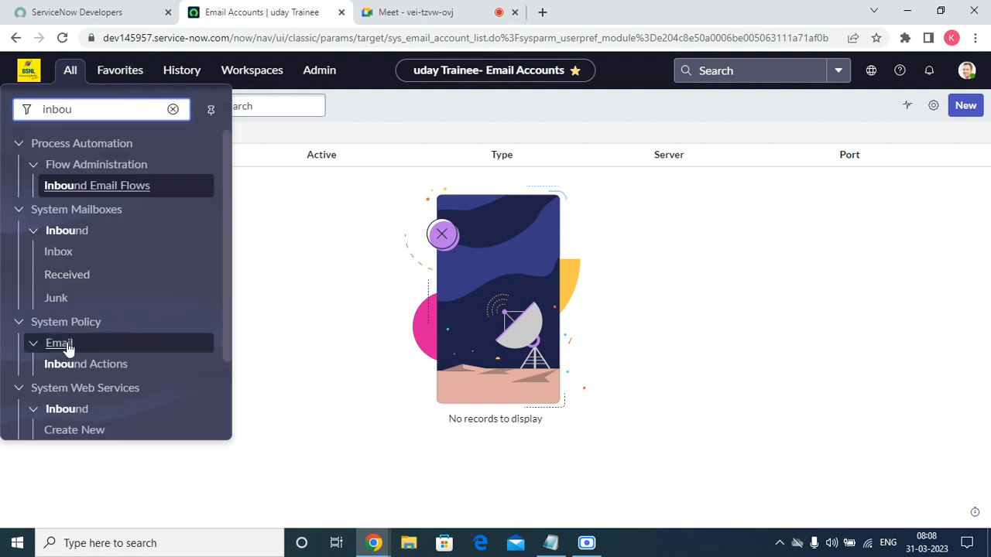
{"action": "scroll", "coordinate": [77, 294], "scroll_direction": "down", "scroll_amount": 2}
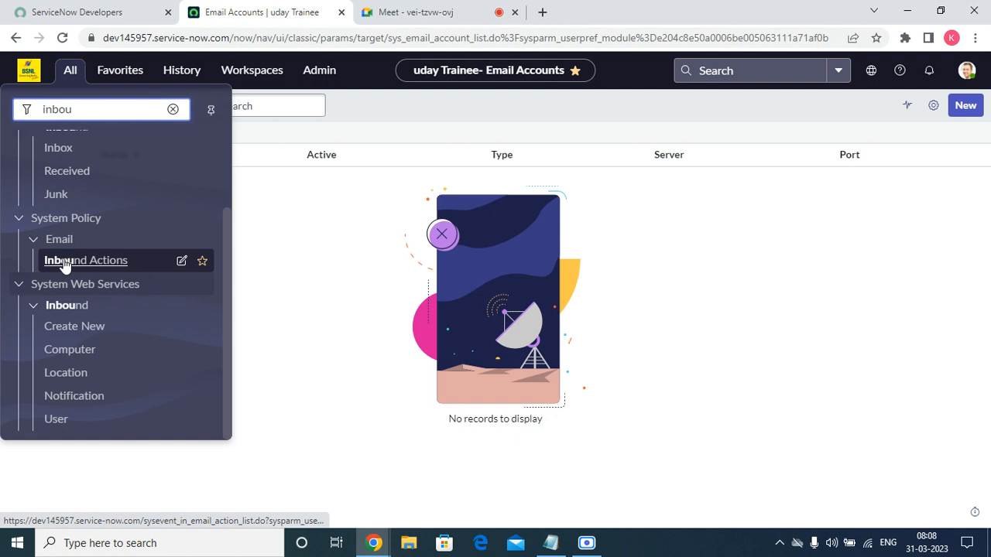
{"action": "scroll", "coordinate": [68, 255], "scroll_direction": "up", "scroll_amount": 2}
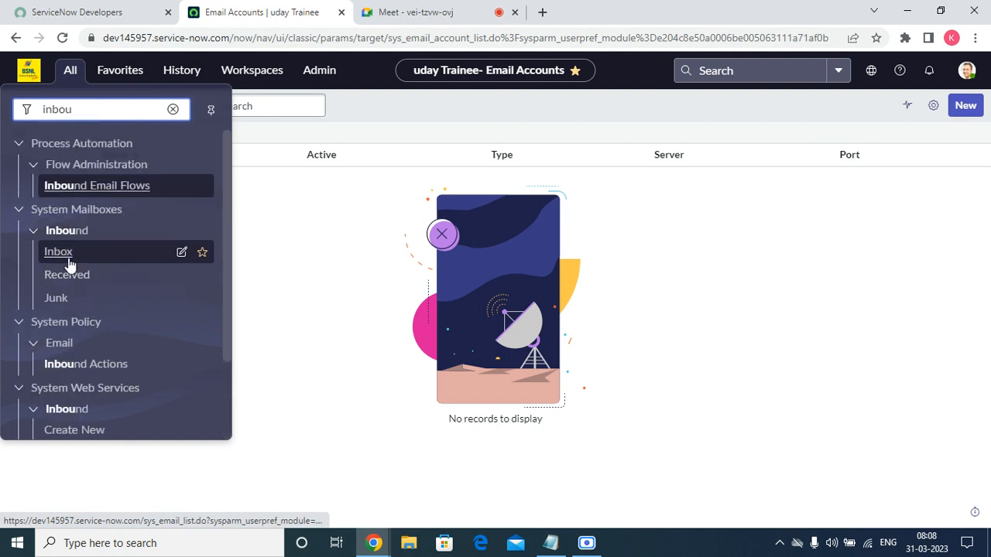
{"action": "left_click", "coordinate": [69, 262]}
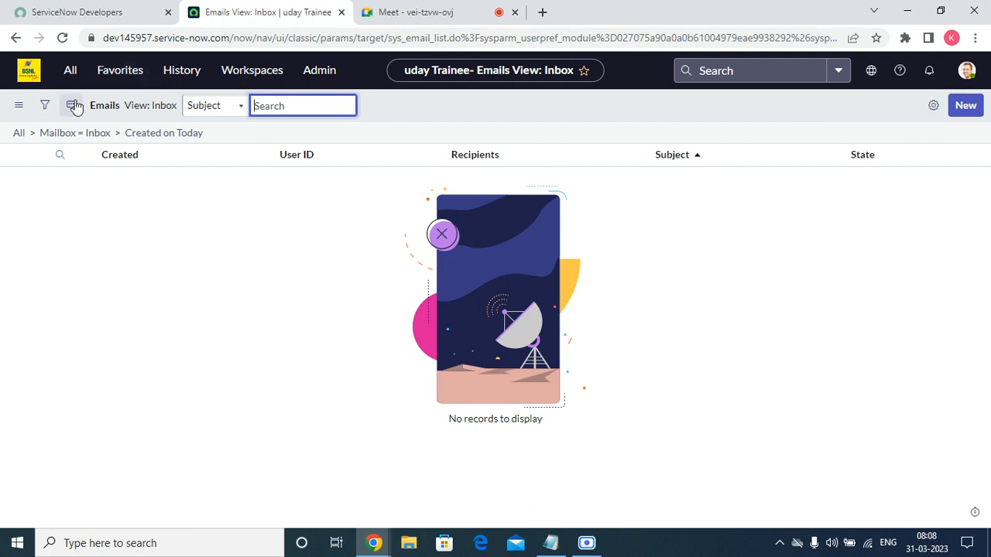
Open the Inbound Actions list under the System Policy email modules
{"action": "left_click", "coordinate": [70, 70]}
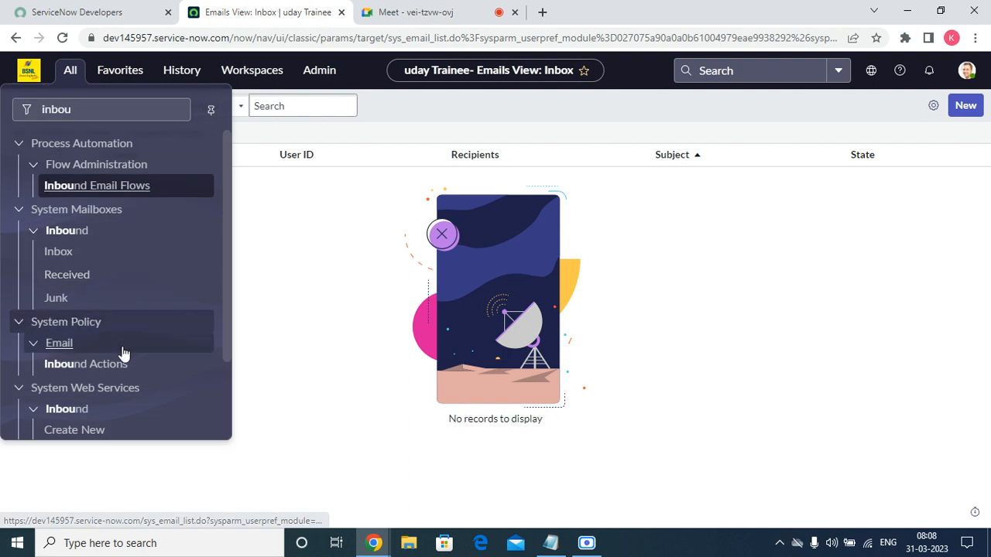
{"action": "left_click", "coordinate": [100, 371]}
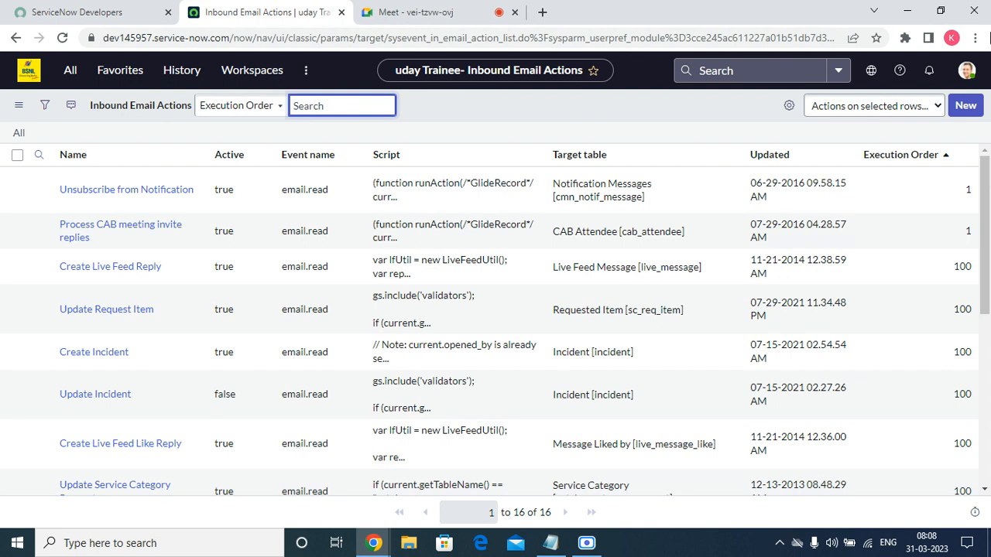
Find Workorder among the application scopes and make it the current scope
{"action": "left_click", "coordinate": [870, 70]}
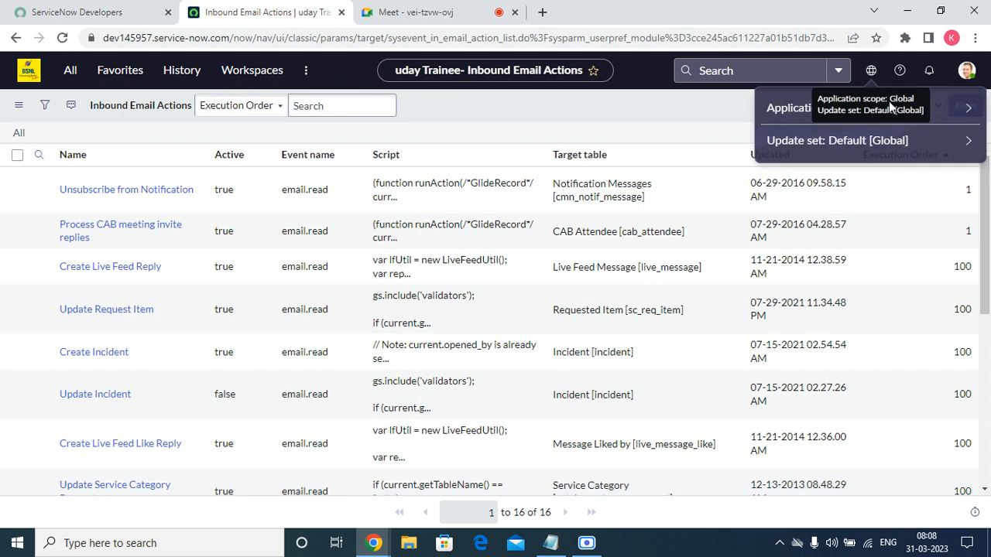
{"action": "left_click", "coordinate": [964, 106]}
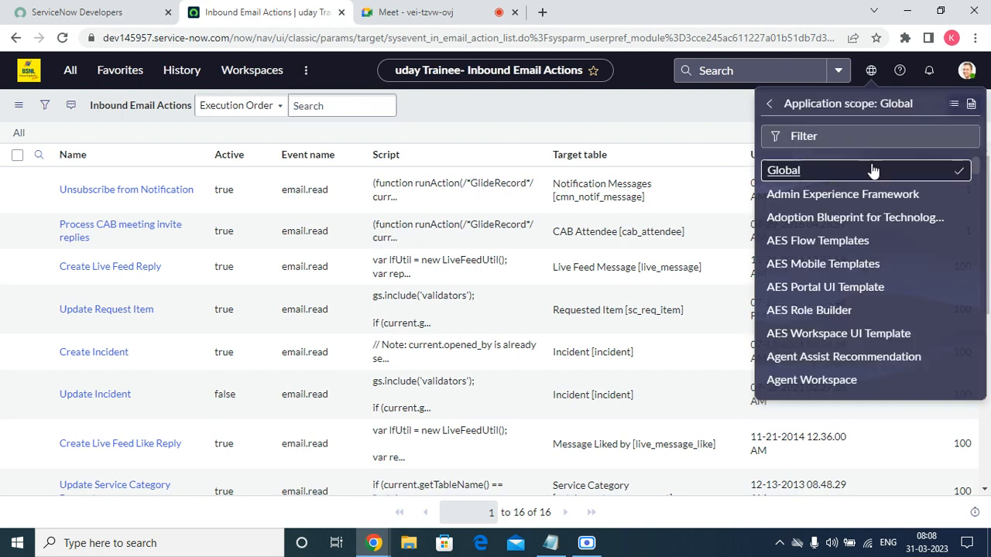
{"action": "left_click", "coordinate": [795, 138]}
{"action": "type", "text": "wo"}
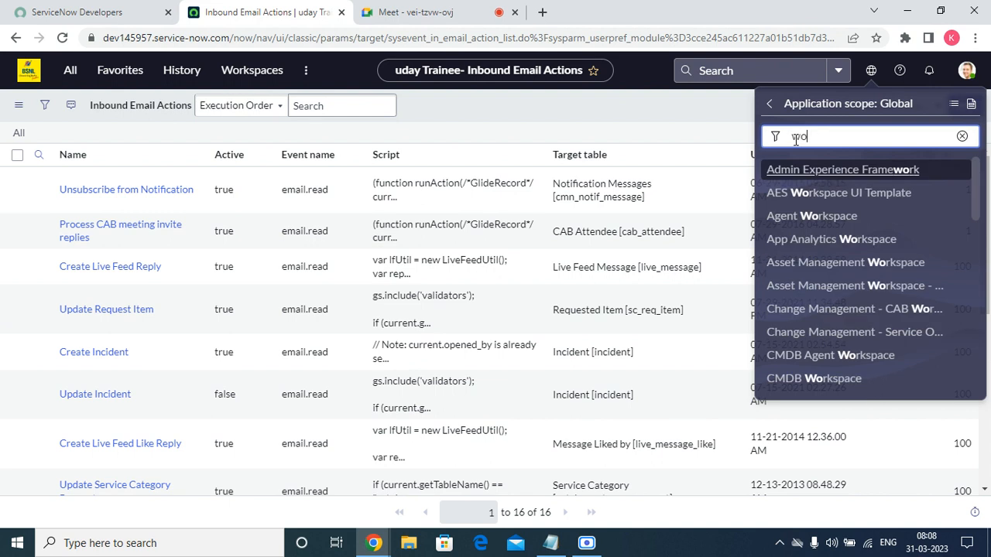
{"action": "type", "text": "rko"}
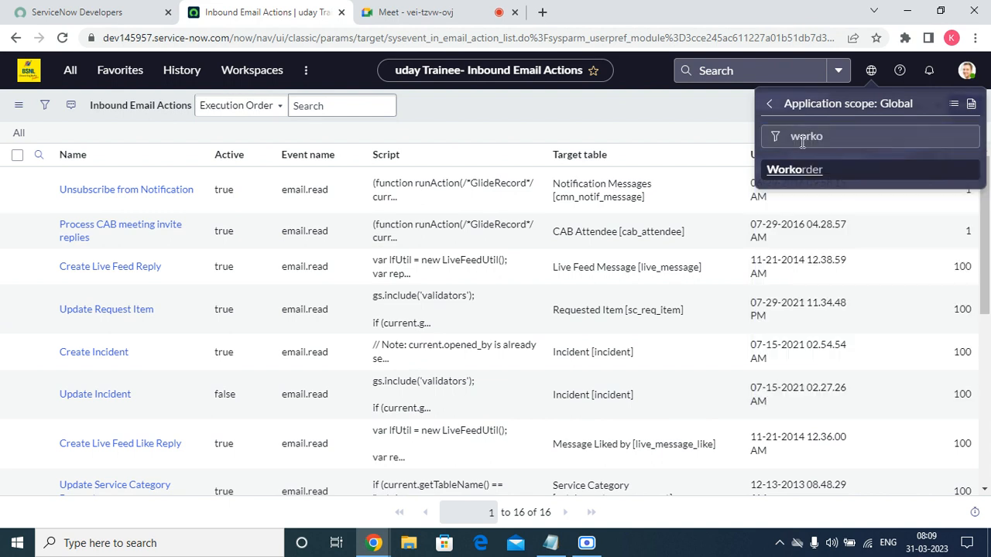
{"action": "left_click", "coordinate": [810, 170]}
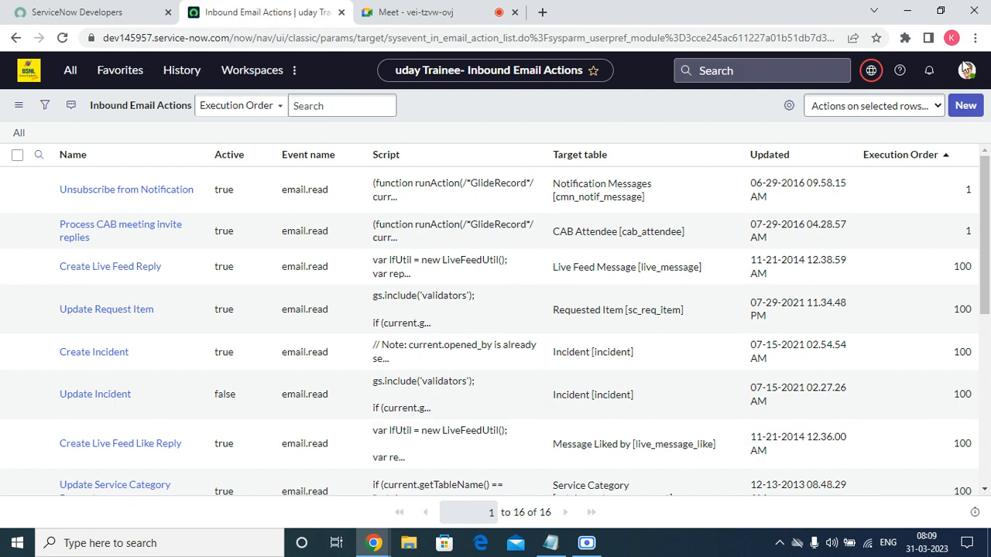
Create a new inbound email action named "New Work Order Request Creation" and make it active
{"action": "left_click", "coordinate": [972, 111]}
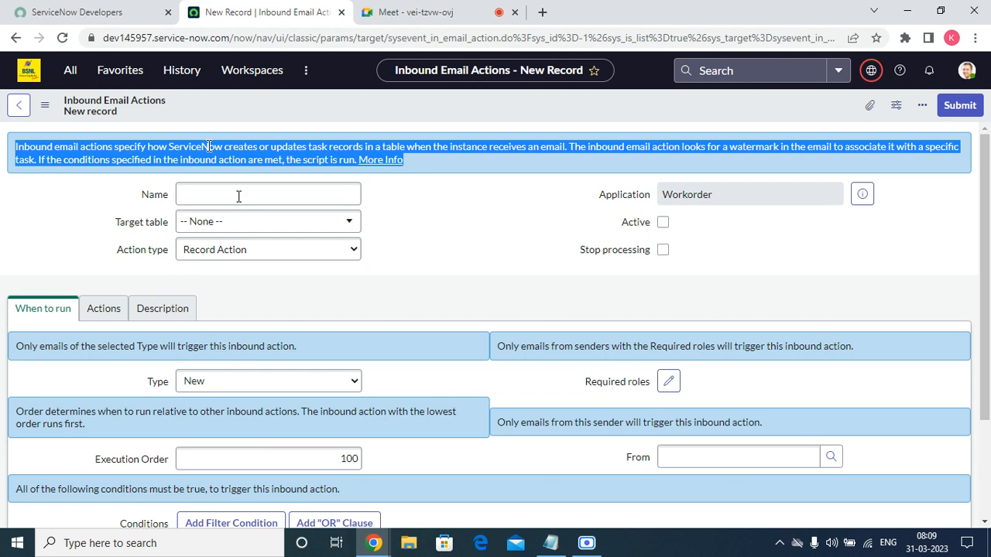
{"action": "left_click", "coordinate": [213, 197]}
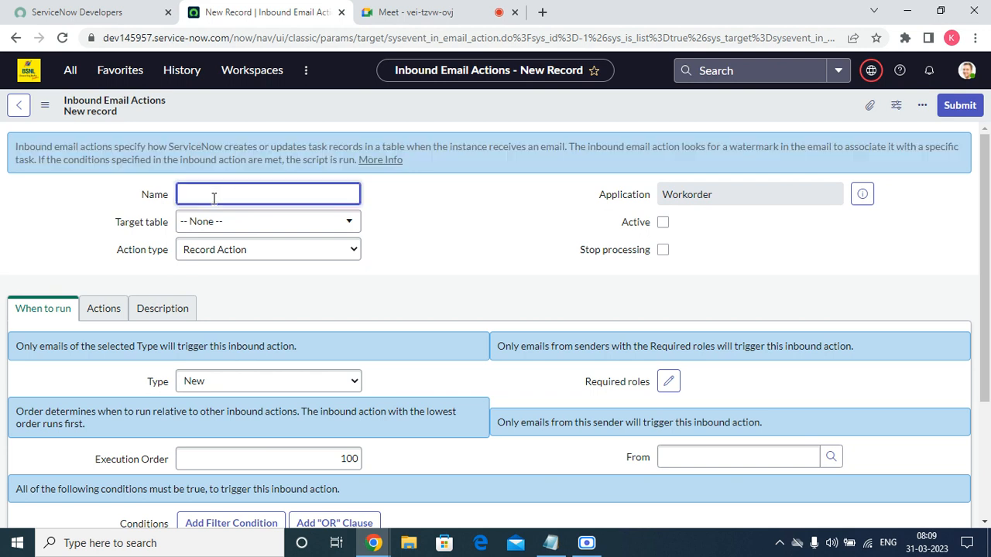
{"action": "type", "text": "New Work Ord"}
{"action": "key", "text": "BackSpace"}
{"action": "key", "text": "BackSpace"}
{"action": "type", "text": "rder Request creatio"}
{"action": "key", "text": "BackSpace"}
{"action": "key", "text": "BackSpace"}
{"action": "key", "text": "BackSpace"}
{"action": "key", "text": "BackSpace"}
{"action": "key", "text": "BackSpace"}
{"action": "key", "text": "BackSpace"}
{"action": "key", "text": "BackSpace"}
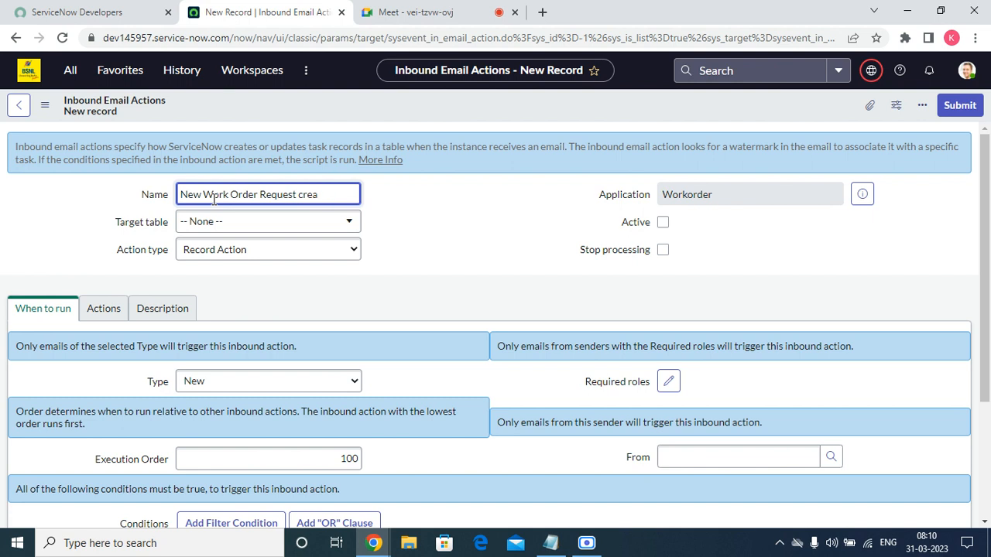
{"action": "type", "text": "Creation"}
{"action": "left_click", "coordinate": [662, 223]}
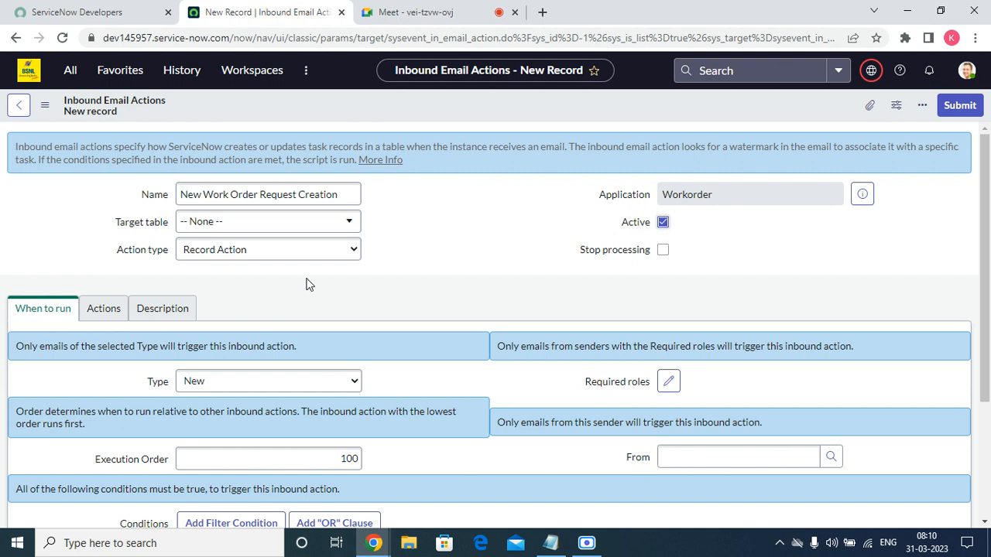
Set the target table to Wordorder [x_970744_workorder_wordorder] and the action type to Record Action
{"action": "left_click", "coordinate": [254, 224]}
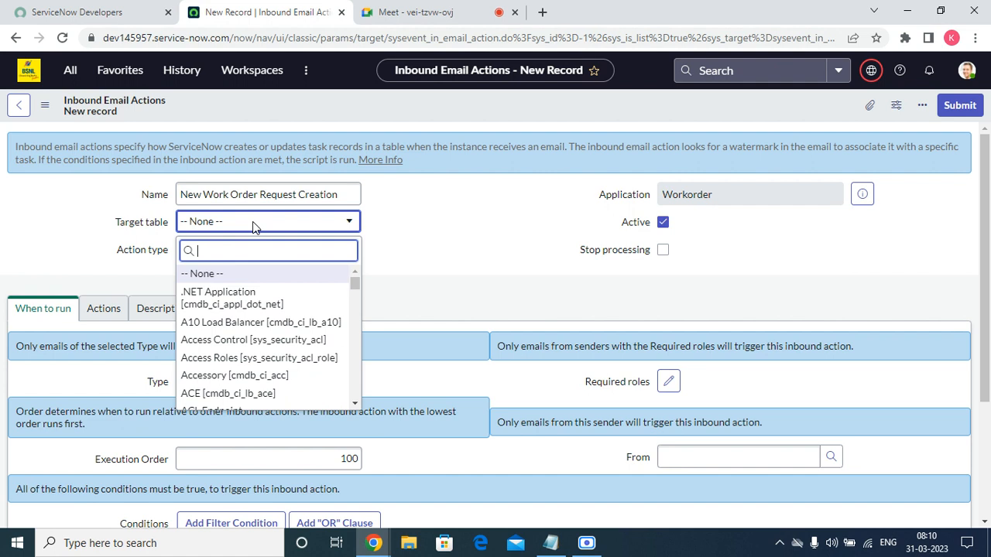
{"action": "type", "text": "work "}
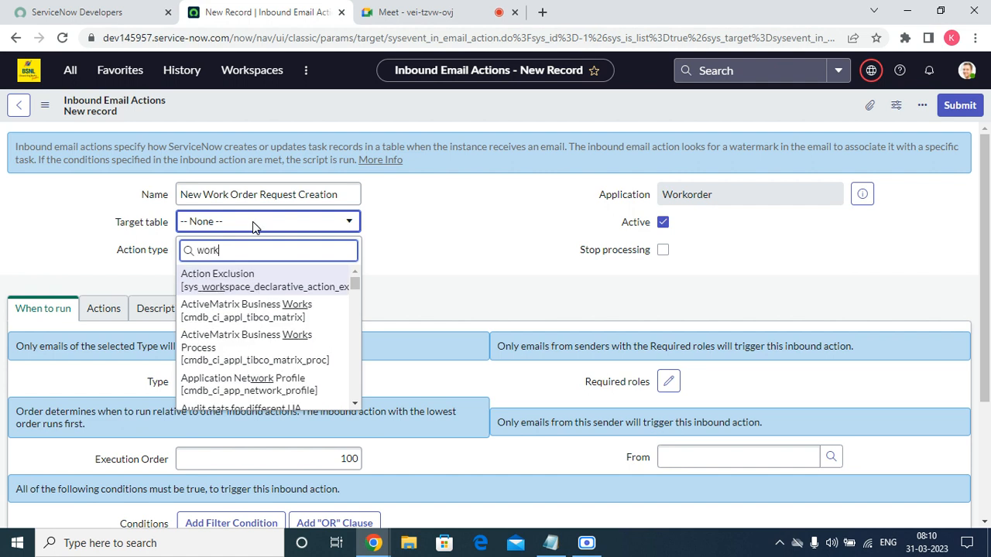
{"action": "type", "text": "order"}
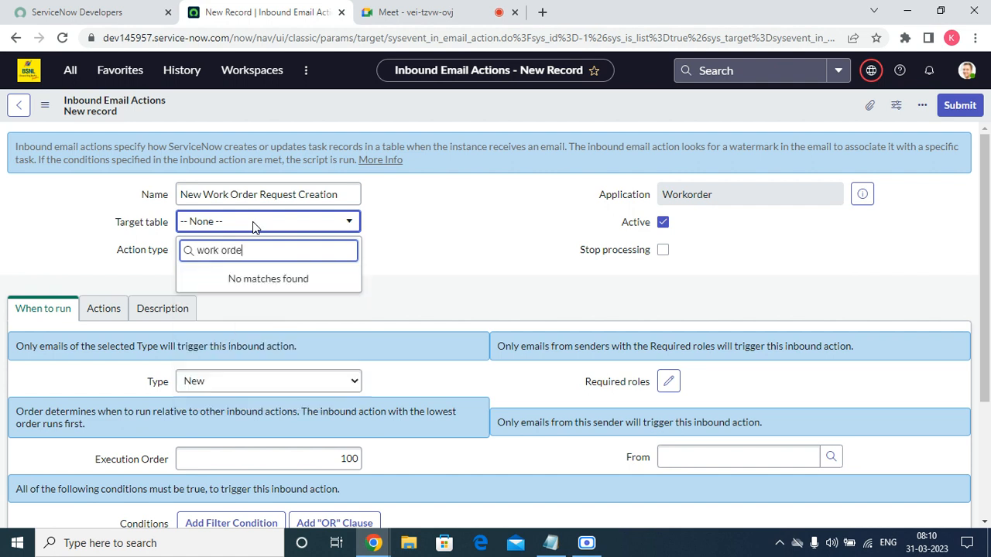
{"action": "key", "text": "BackSpace"}
{"action": "key", "text": "BackSpace"}
{"action": "key", "text": "BackSpace"}
{"action": "key", "text": "BackSpace"}
{"action": "key", "text": "BackSpace"}
{"action": "key", "text": "BackSpace"}
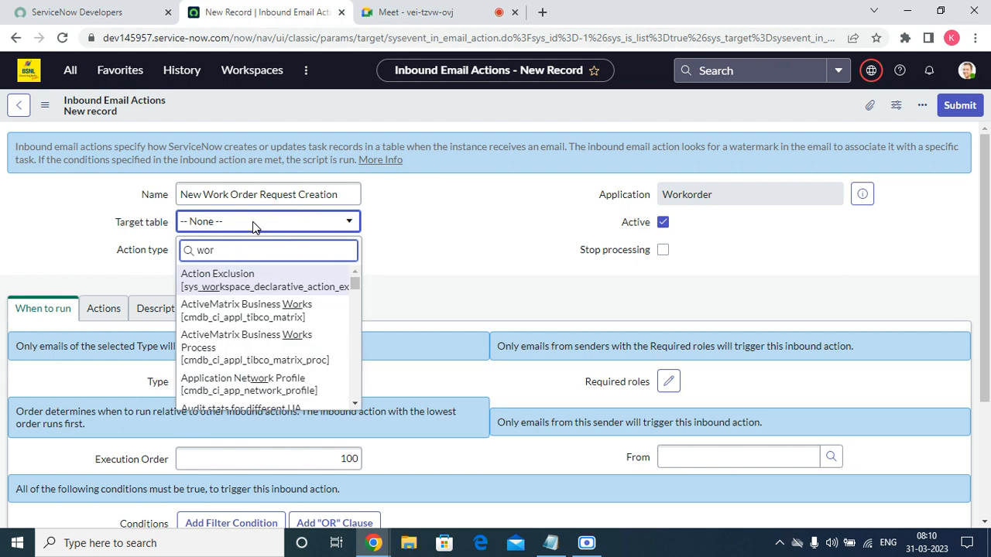
{"action": "type", "text": "or"}
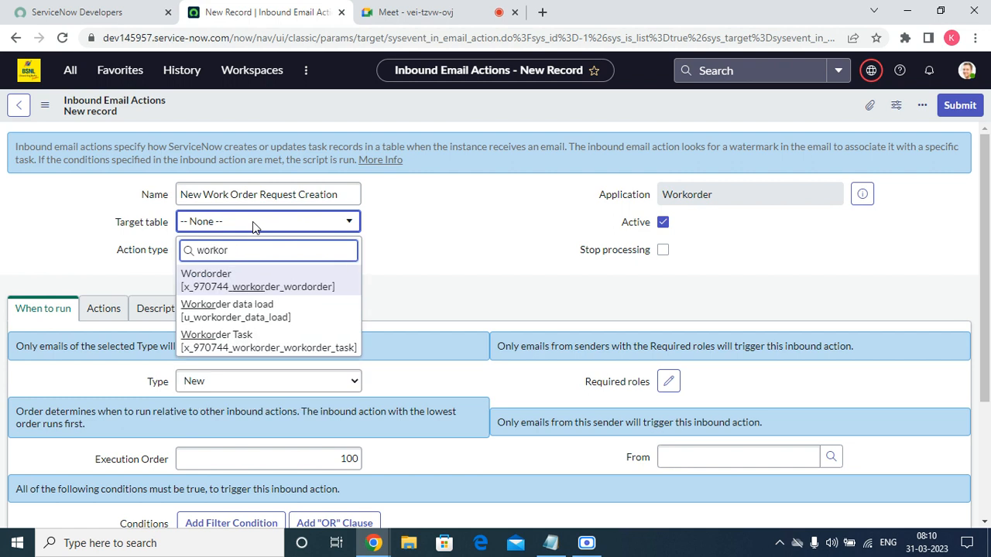
{"action": "left_click", "coordinate": [286, 283]}
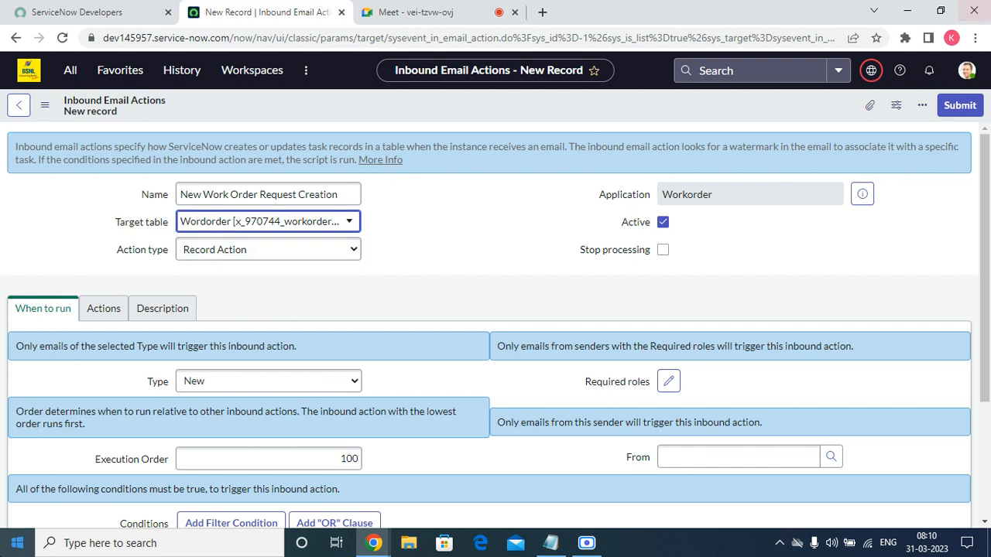
{"action": "left_click", "coordinate": [216, 248]}
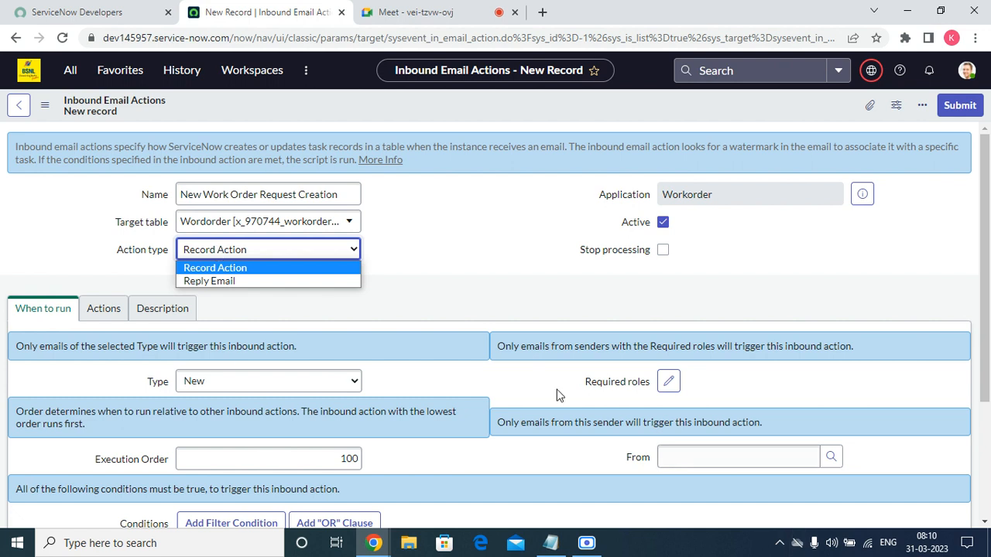
{"action": "left_click", "coordinate": [250, 267]}
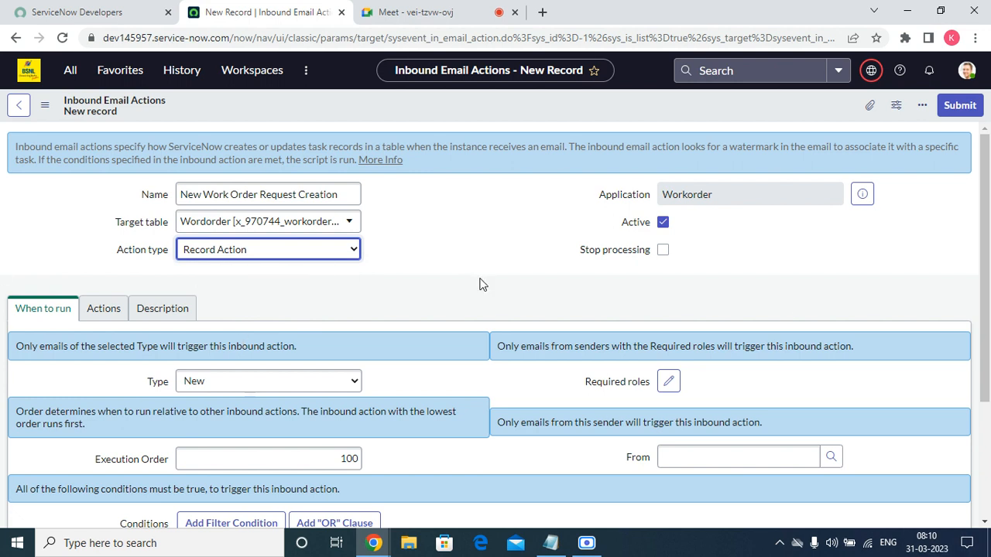
Try Forward as the email type that triggers the inbound action and set it back to New
{"action": "scroll", "coordinate": [554, 256], "scroll_direction": "down", "scroll_amount": 3}
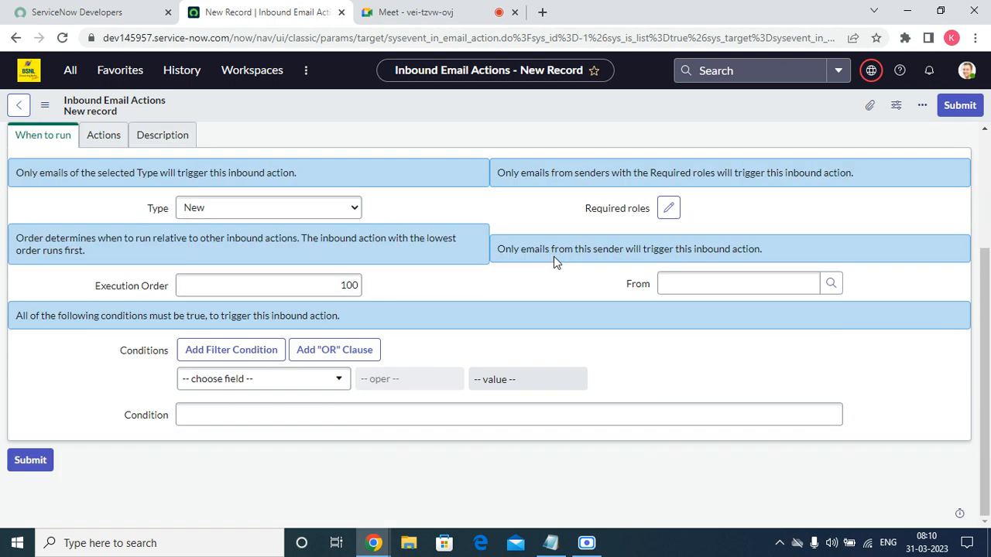
{"action": "scroll", "coordinate": [553, 257], "scroll_direction": "up", "scroll_amount": 3}
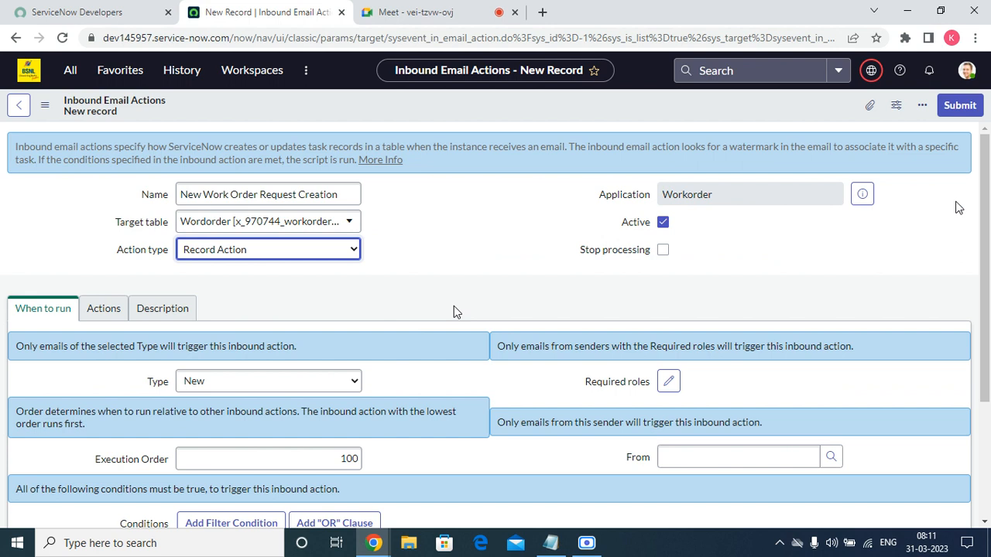
{"action": "scroll", "coordinate": [980, 200], "scroll_direction": "down", "scroll_amount": 2}
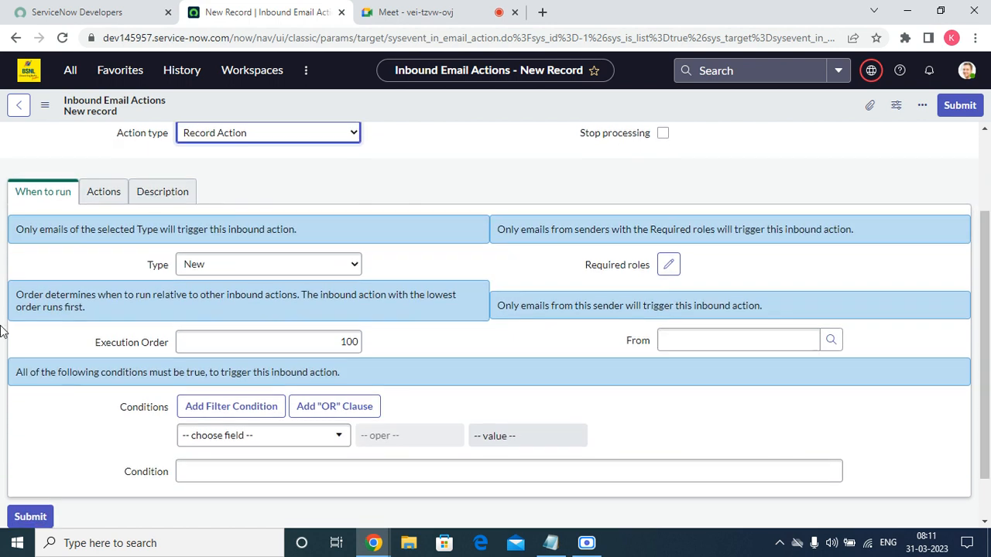
{"action": "left_click_drag", "start_coordinate": [25, 229], "coordinate": [263, 270]}
{"action": "left_click", "coordinate": [263, 267]}
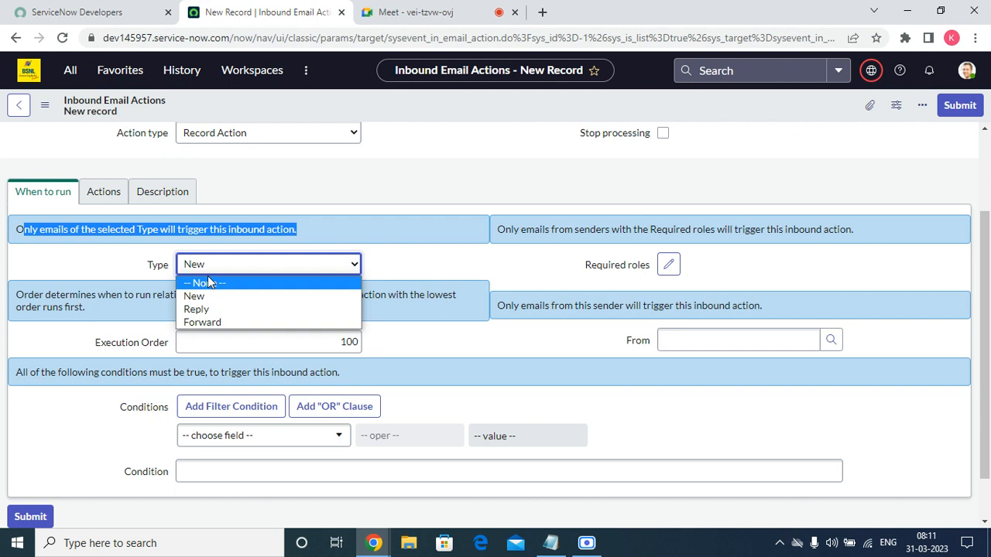
{"action": "left_click", "coordinate": [215, 322]}
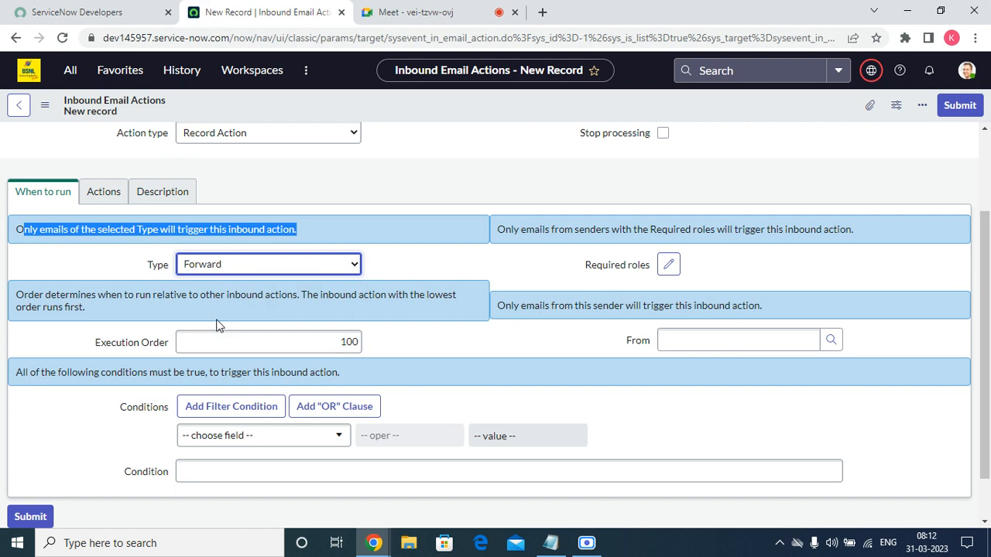
{"action": "left_click", "coordinate": [299, 266]}
{"action": "left_click", "coordinate": [260, 297]}
Browse the available required roles for senders without selecting any
{"action": "left_click", "coordinate": [669, 265]}
{"action": "scroll", "coordinate": [369, 203], "scroll_direction": "down", "scroll_amount": 10}
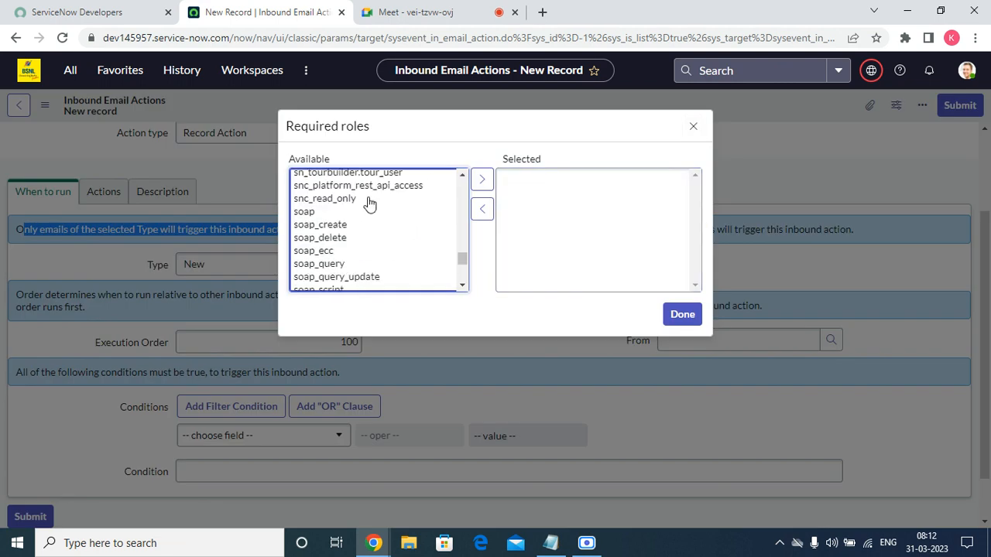
{"action": "left_click", "coordinate": [694, 127]}
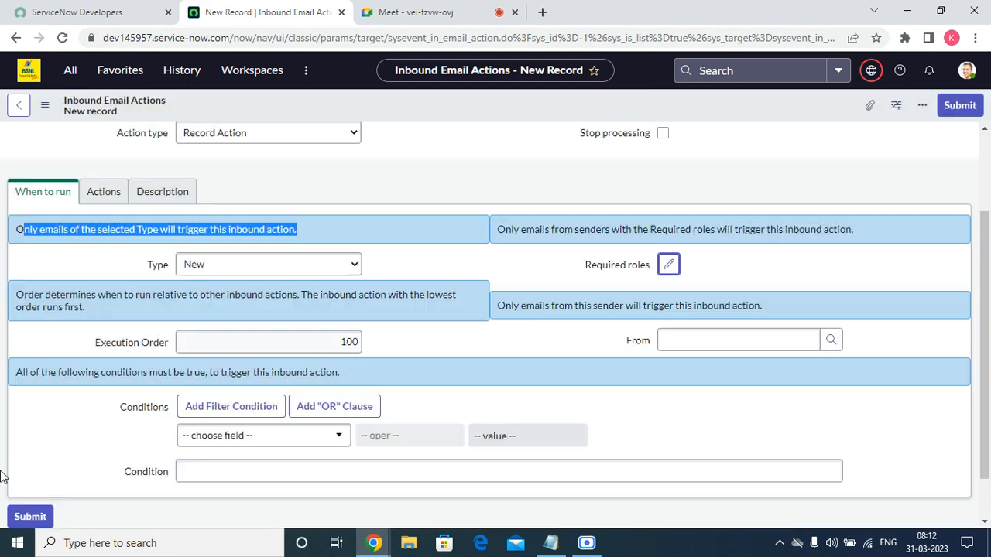
Enable Stop processing for the inbound email action
{"action": "left_click", "coordinate": [288, 334]}
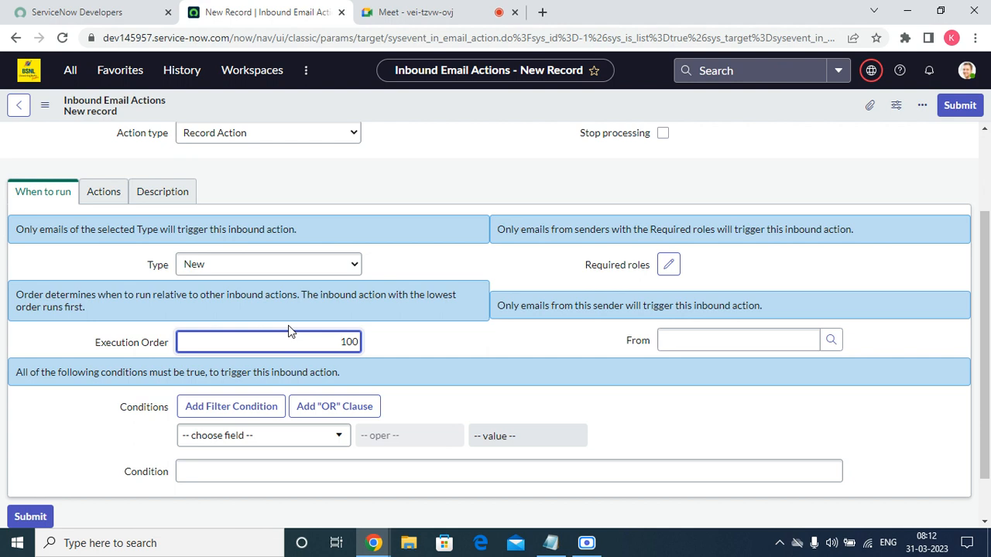
{"action": "scroll", "coordinate": [891, 212], "scroll_direction": "up", "scroll_amount": 3}
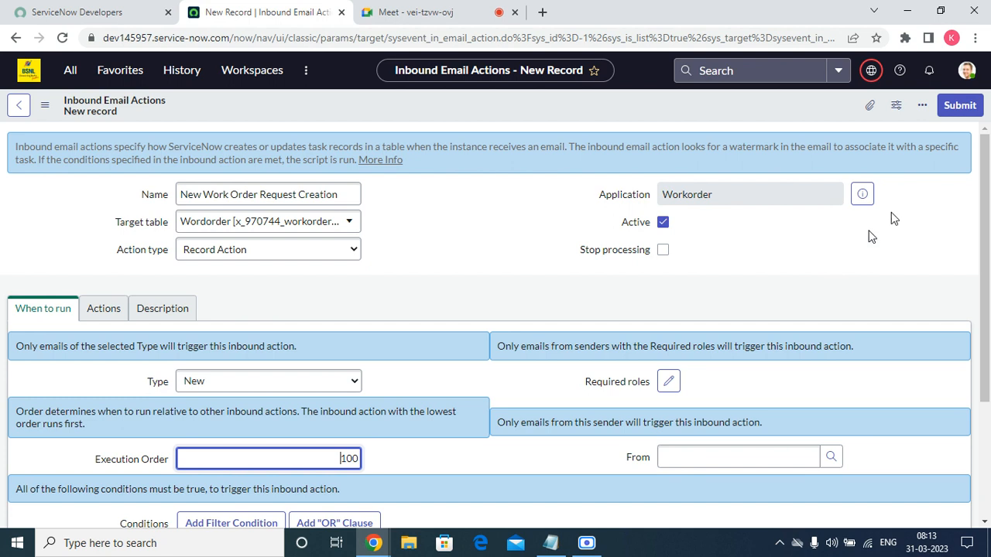
{"action": "left_click", "coordinate": [663, 250]}
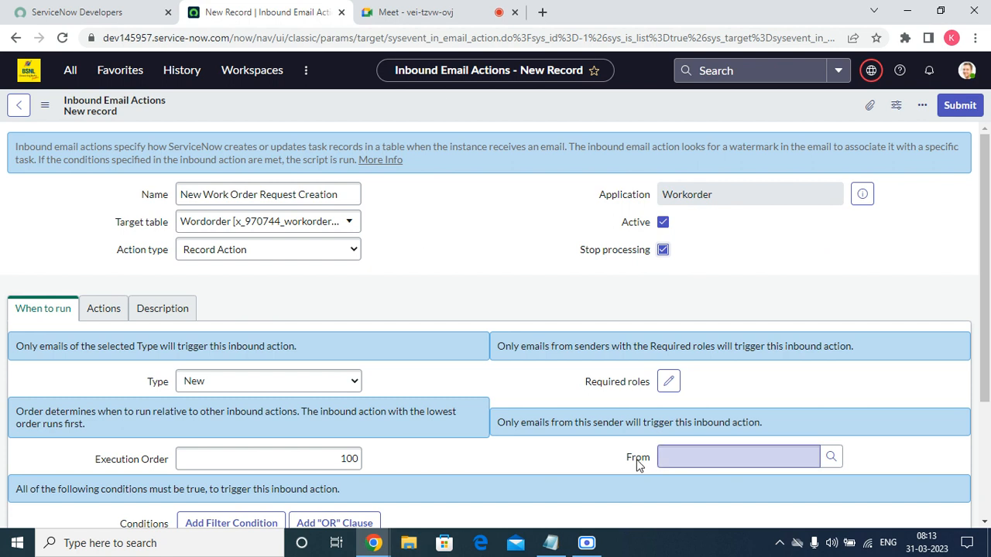
View the list of users available for the From field without choosing a sender
{"action": "scroll", "coordinate": [696, 457], "scroll_direction": "down", "scroll_amount": 3}
{"action": "left_click", "coordinate": [745, 286]}
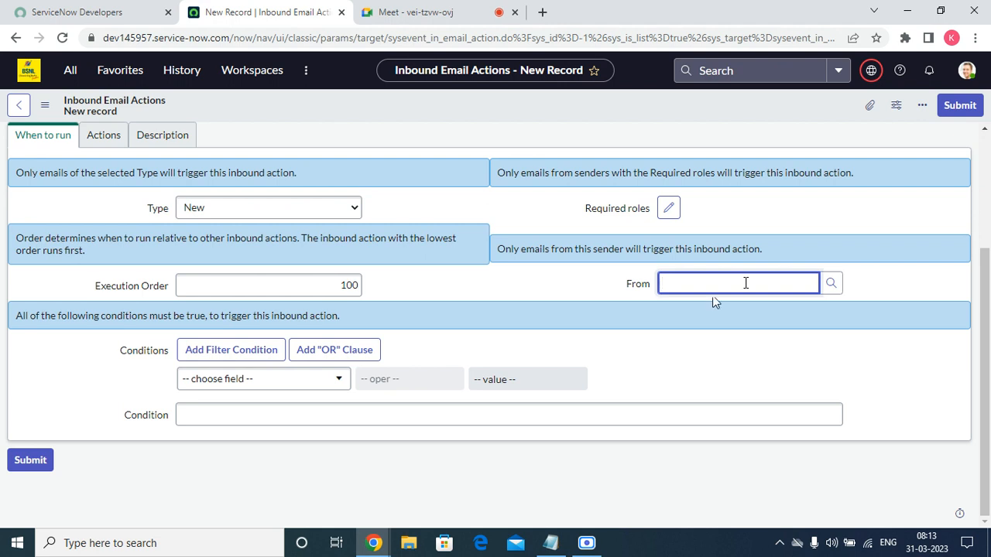
{"action": "left_click", "coordinate": [830, 283]}
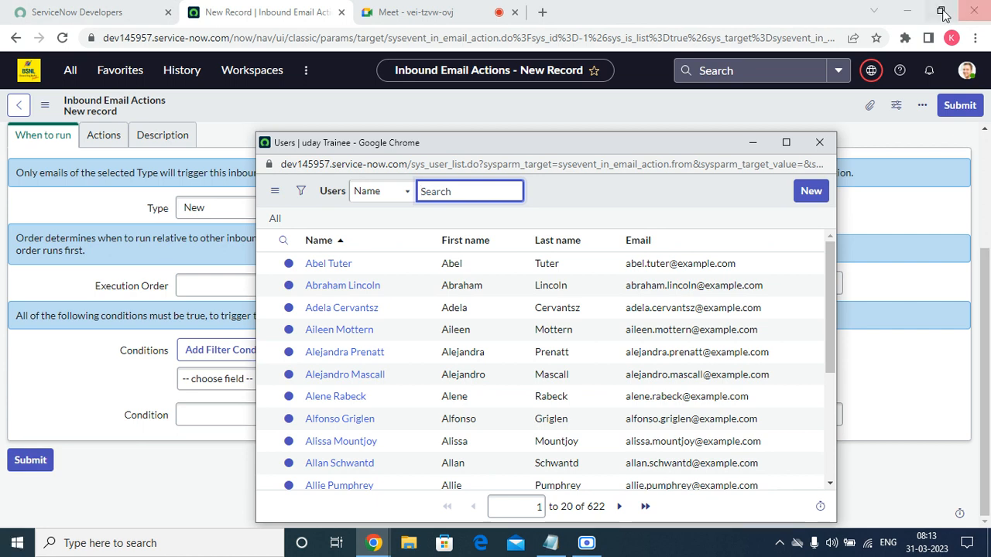
{"action": "left_click", "coordinate": [818, 142]}
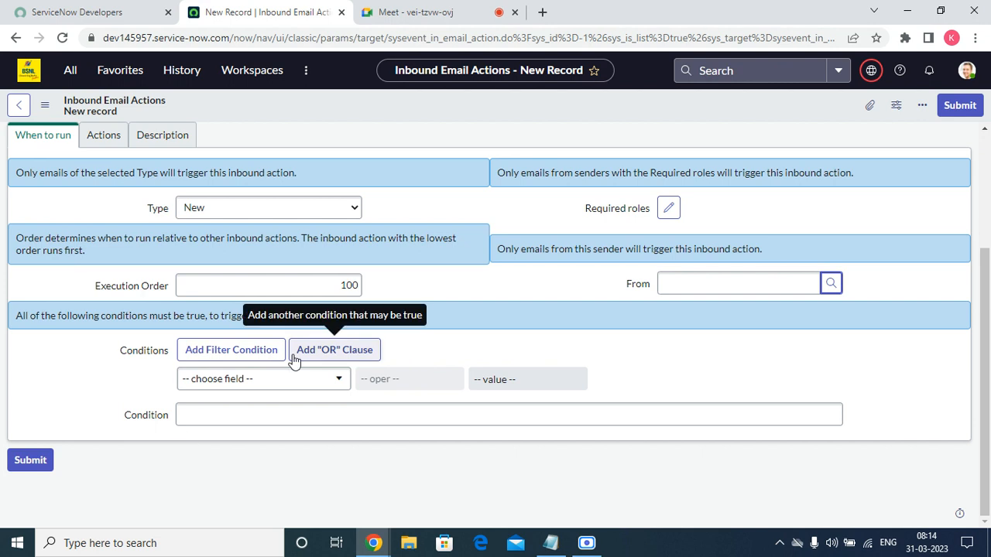
Start a filter condition for the inbound action with the User field and the "is" operator
{"action": "left_click", "coordinate": [300, 382]}
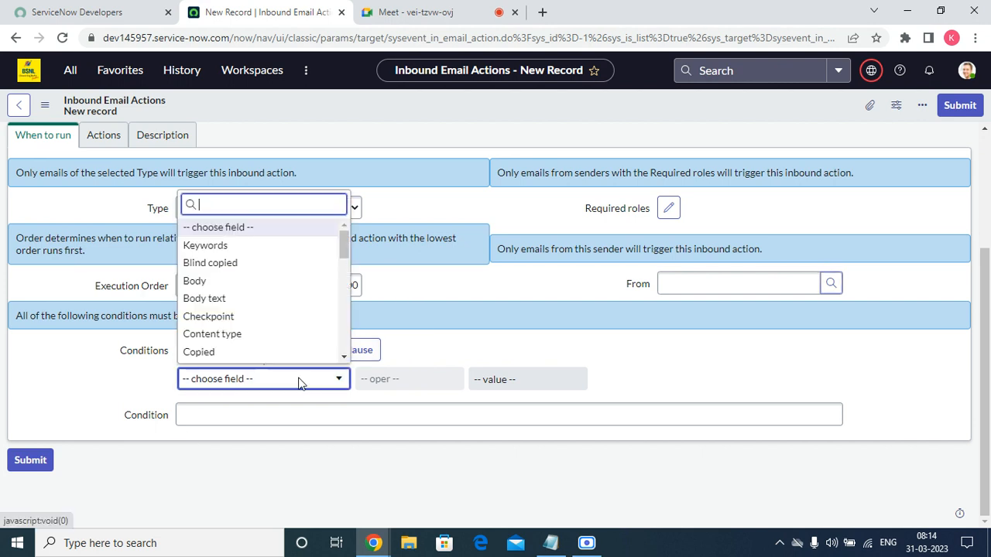
{"action": "left_click", "coordinate": [439, 327]}
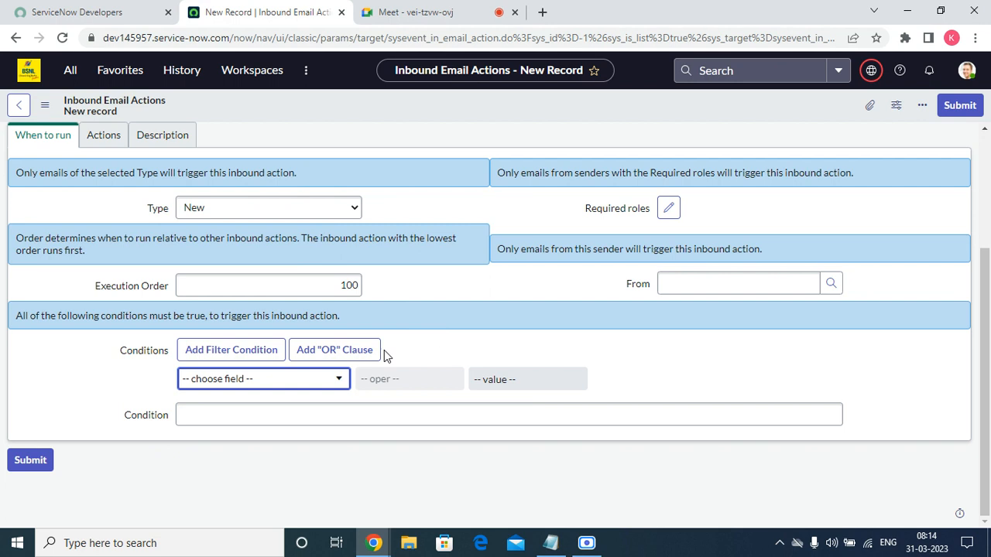
{"action": "left_click", "coordinate": [306, 383]}
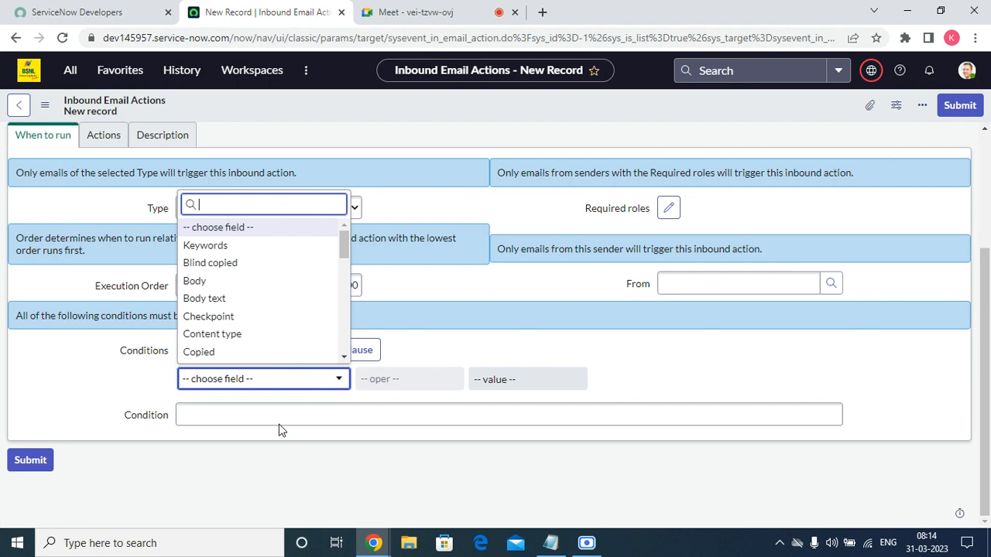
{"action": "scroll", "coordinate": [277, 279], "scroll_direction": "down", "scroll_amount": 10}
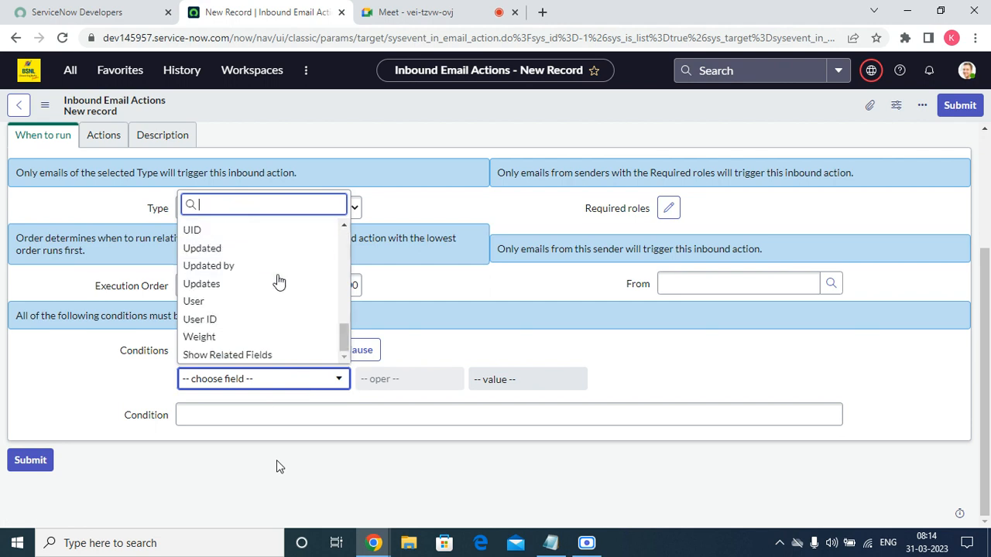
{"action": "left_click", "coordinate": [242, 306]}
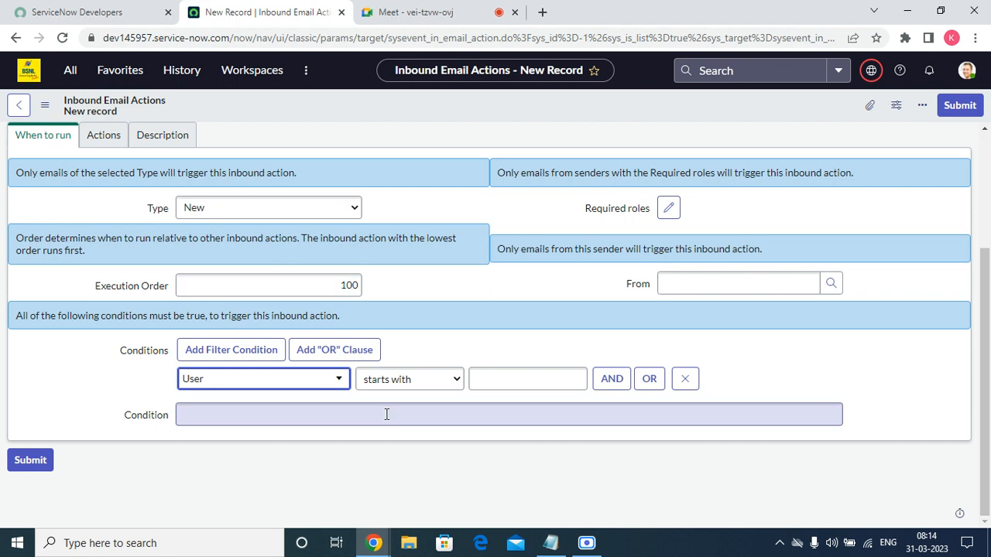
{"action": "left_click", "coordinate": [391, 379]}
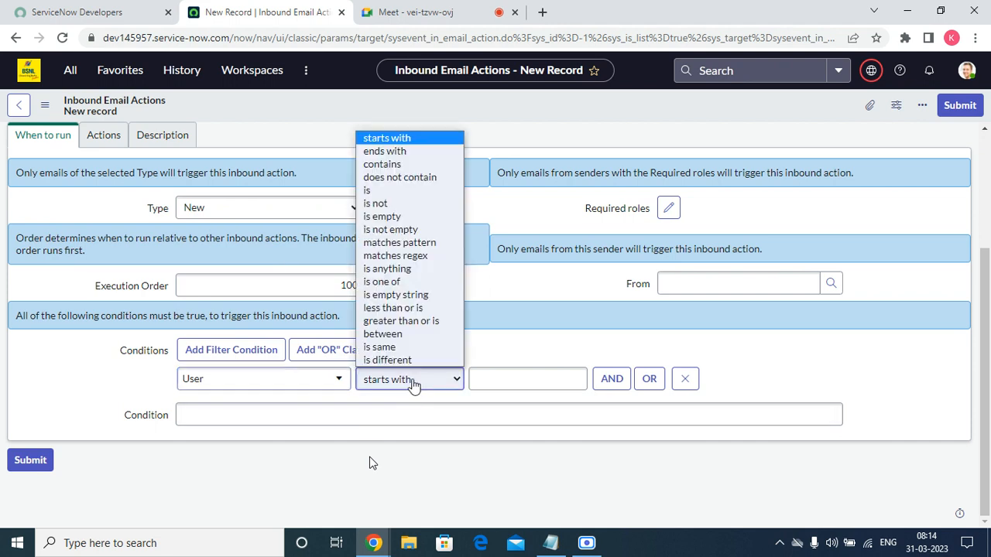
{"action": "left_click", "coordinate": [371, 190]}
Change the filter condition so that the Subject contains "incident"
{"action": "left_click", "coordinate": [274, 378]}
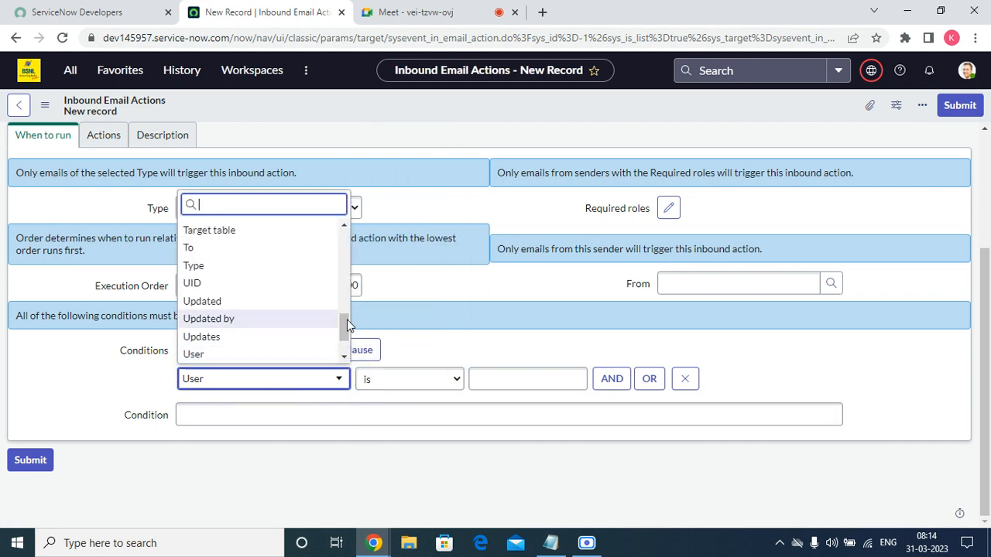
{"action": "left_click_drag", "start_coordinate": [348, 325], "coordinate": [359, 252]}
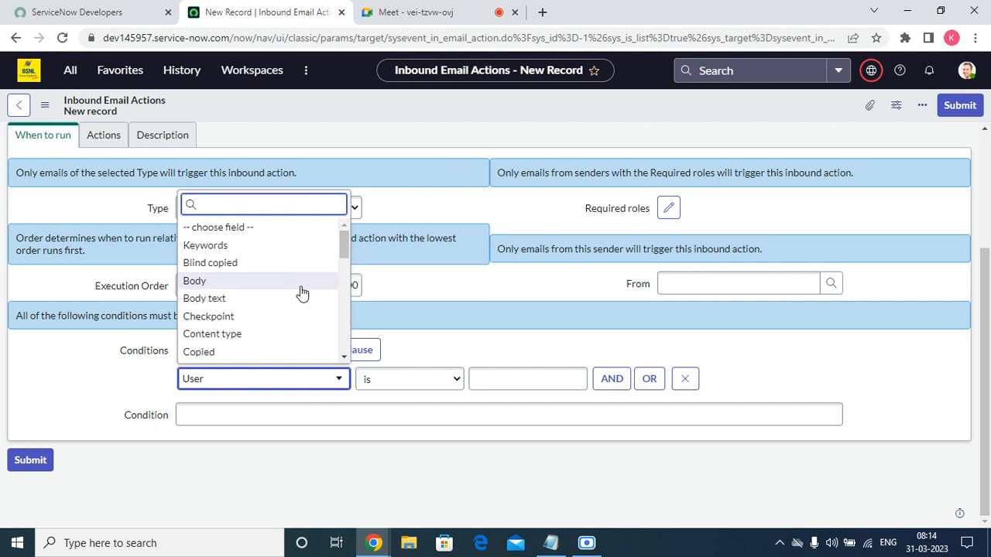
{"action": "type", "text": "s"}
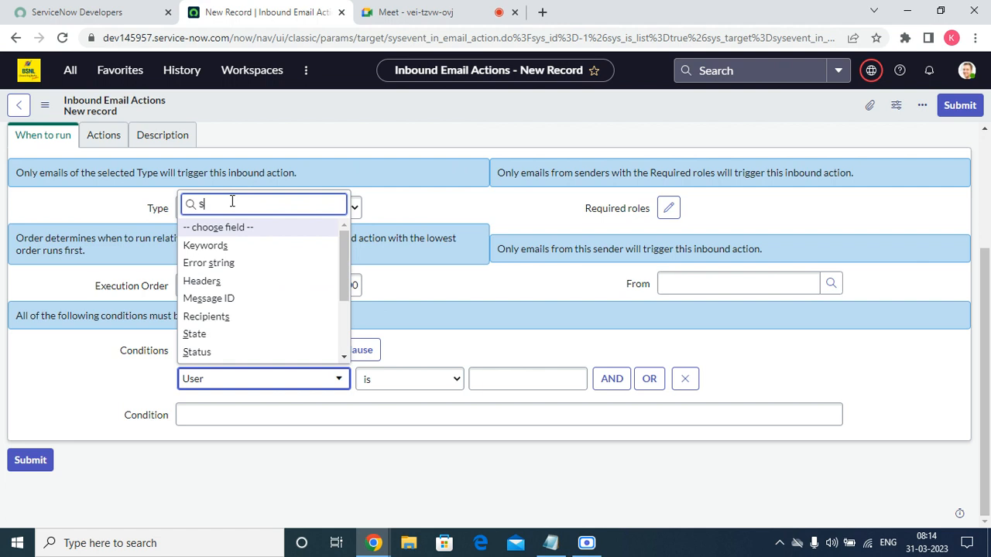
{"action": "type", "text": "u"}
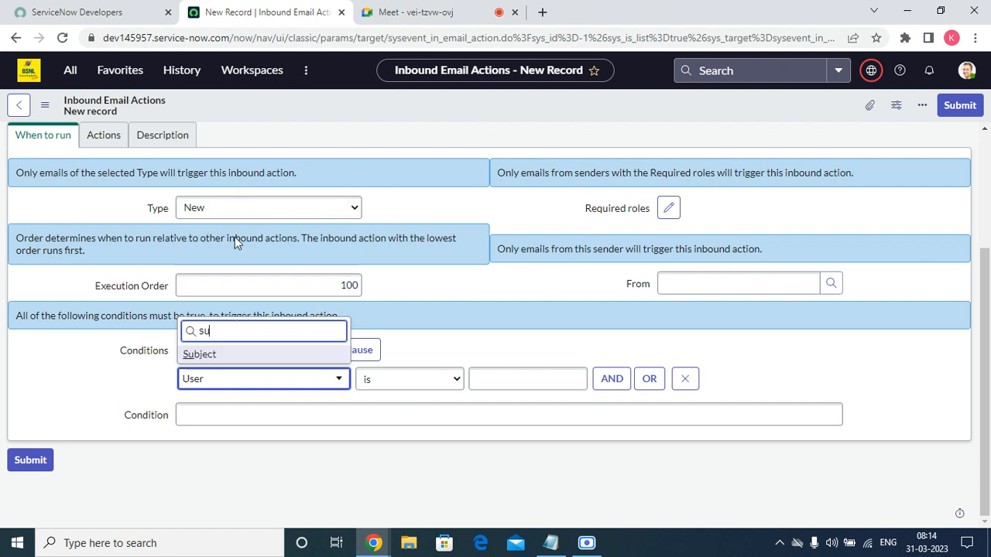
{"action": "left_click", "coordinate": [221, 356]}
{"action": "left_click", "coordinate": [409, 379]}
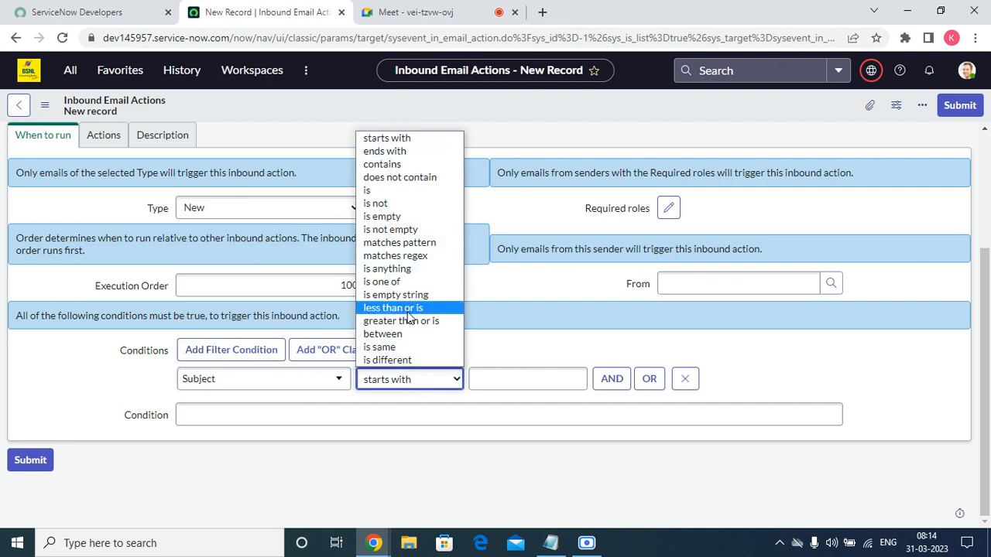
{"action": "left_click", "coordinate": [406, 164]}
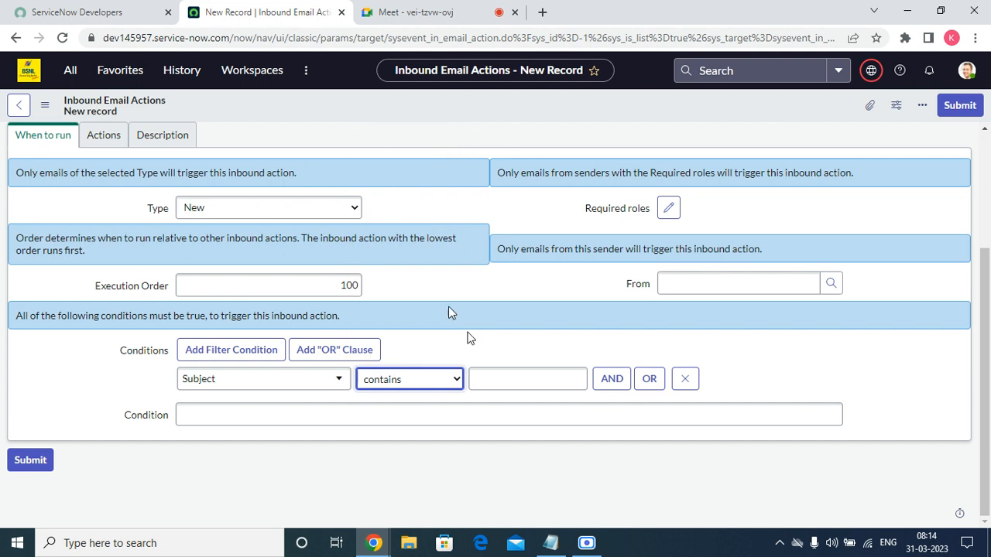
{"action": "left_click", "coordinate": [517, 380]}
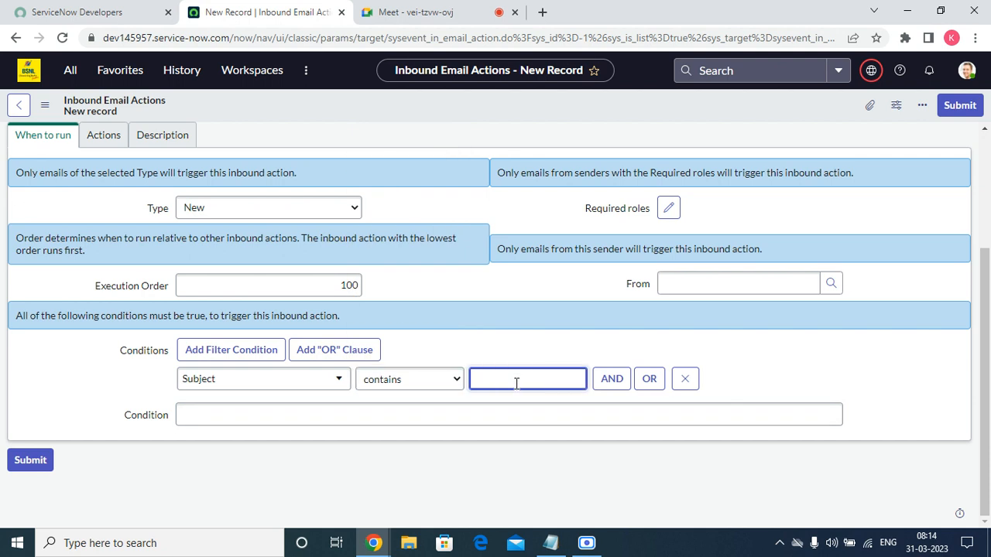
{"action": "type", "text": "incident"}
Add an OR condition so that the Subject contains "issue"
{"action": "key", "text": "Tab"}
{"action": "key", "text": "Tab"}
{"action": "key", "text": "Return"}
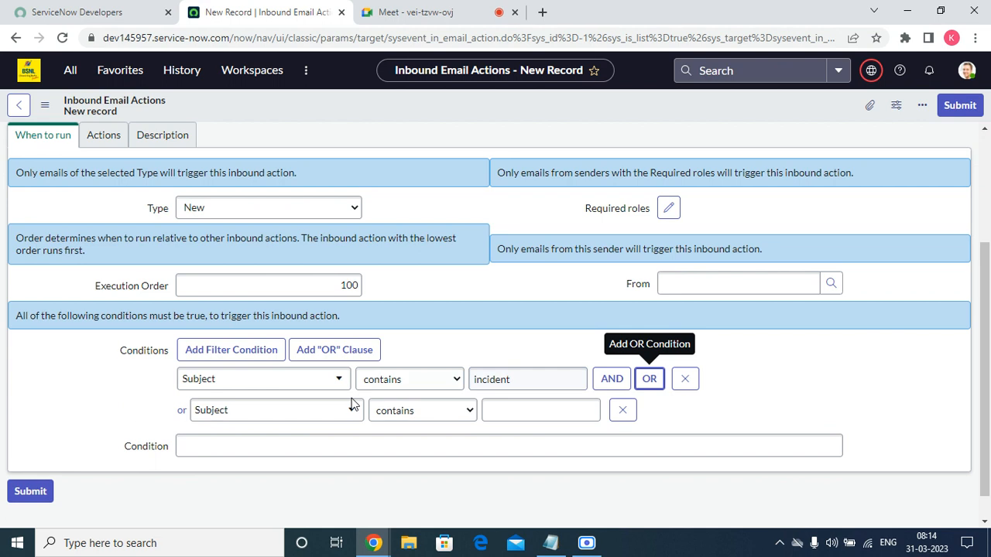
{"action": "left_click", "coordinate": [540, 416]}
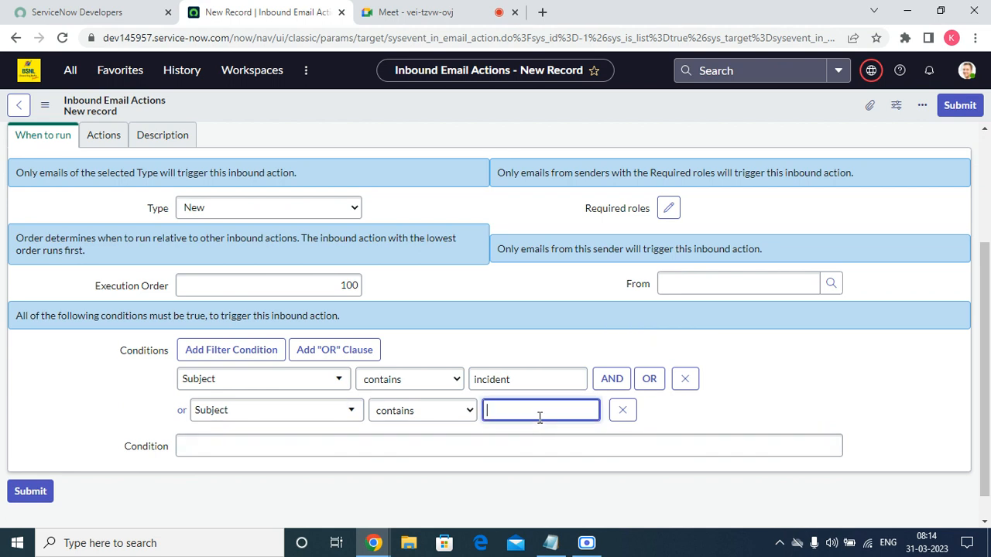
{"action": "type", "text": "issue"}
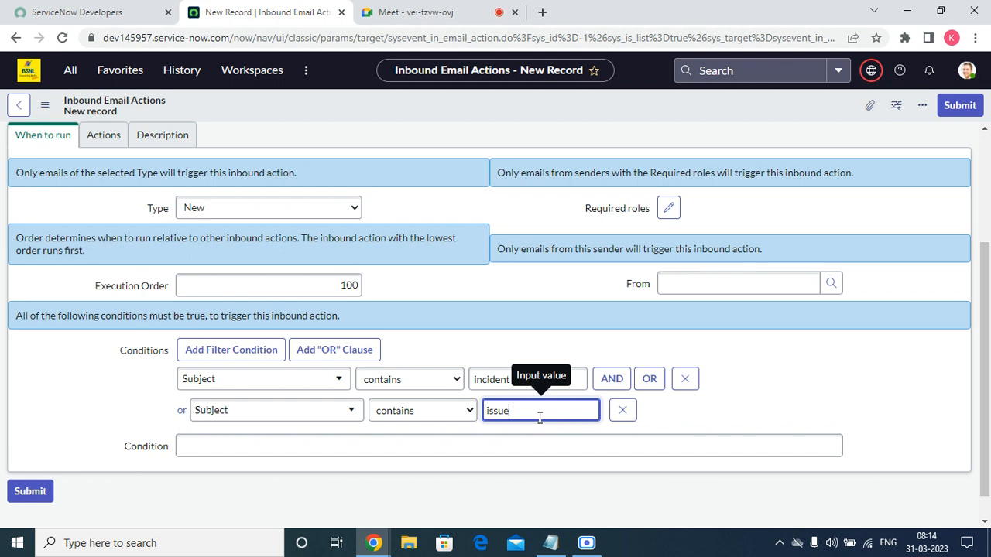
{"action": "right_click", "coordinate": [414, 3]}
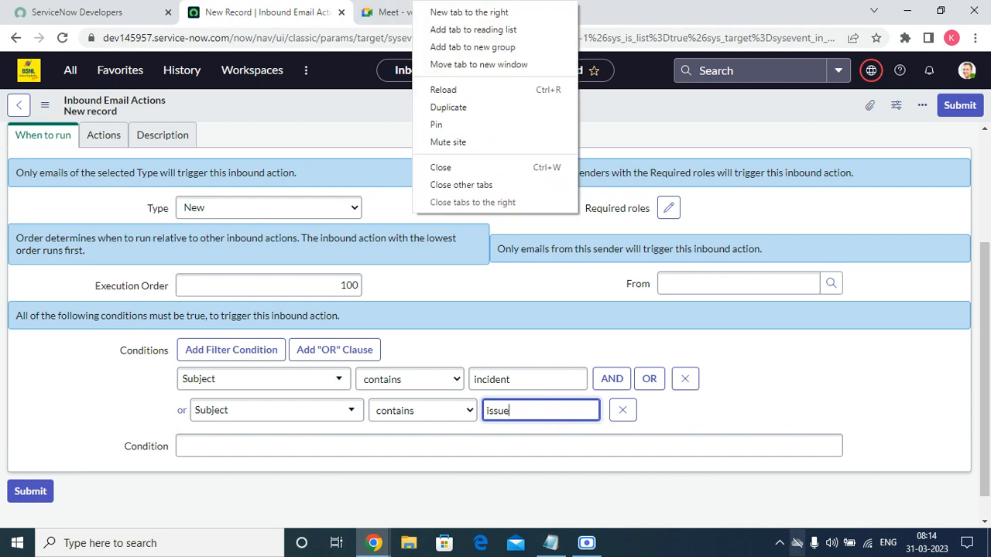
{"action": "left_click", "coordinate": [620, 377]}
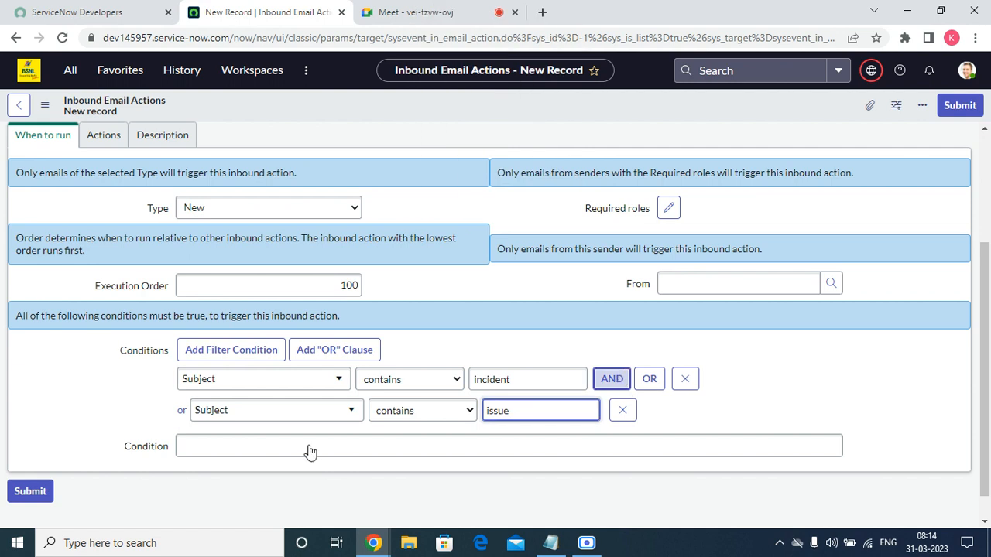
{"action": "left_click", "coordinate": [289, 469]}
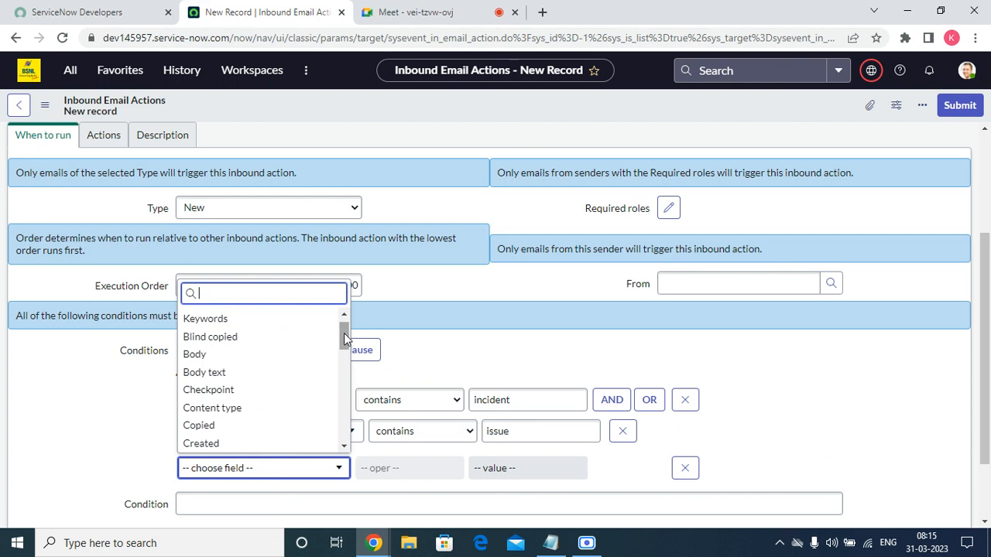
{"action": "left_click_drag", "start_coordinate": [344, 332], "coordinate": [376, 312]}
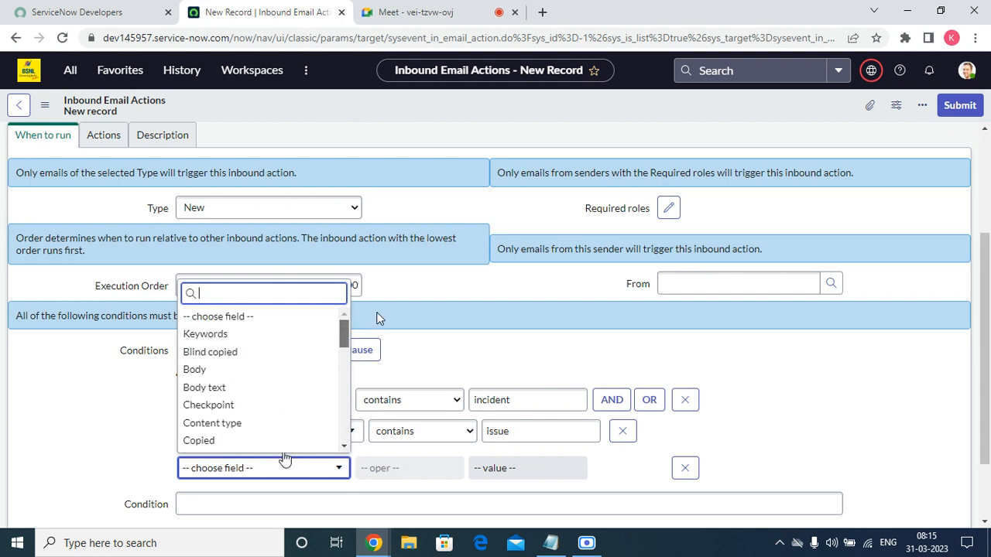
{"action": "left_click", "coordinate": [464, 338]}
{"action": "left_click", "coordinate": [685, 469]}
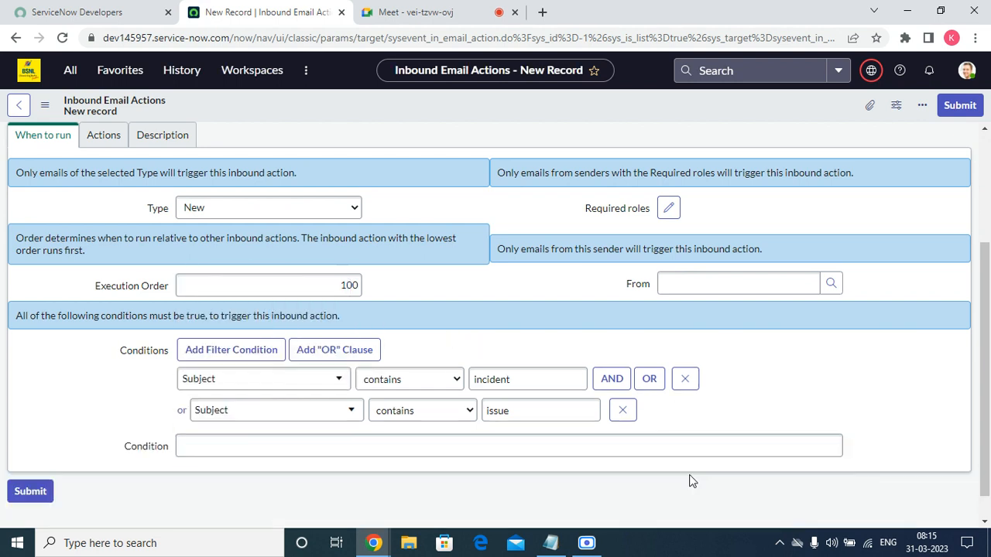
In the inbound action's field actions, set the User field from the email's Sender
{"action": "left_click", "coordinate": [104, 146]}
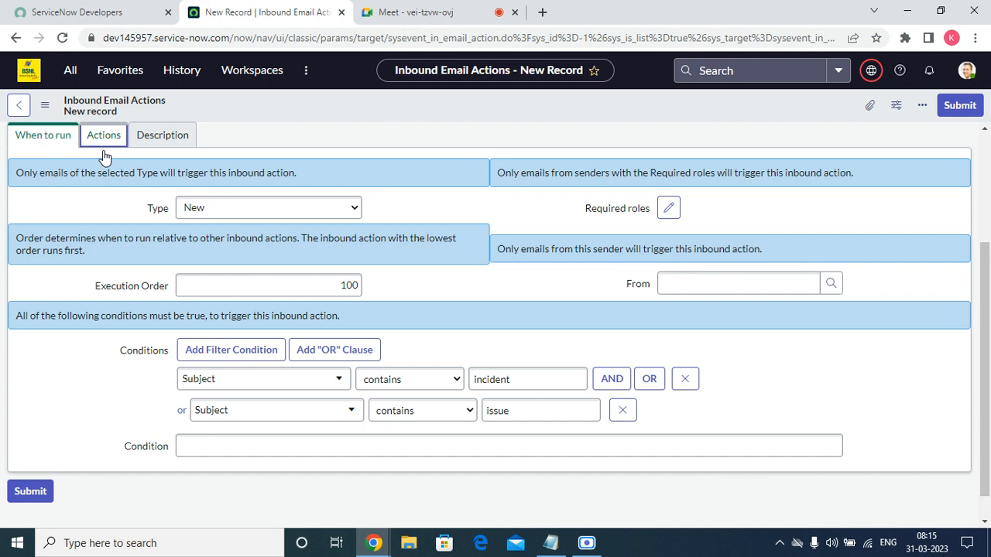
{"action": "left_click", "coordinate": [103, 146]}
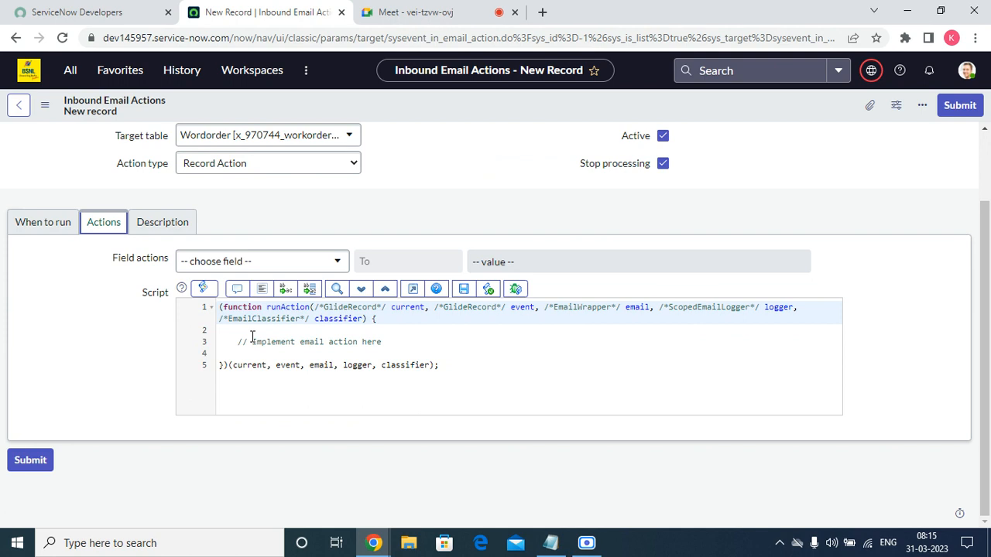
{"action": "left_click", "coordinate": [309, 262]}
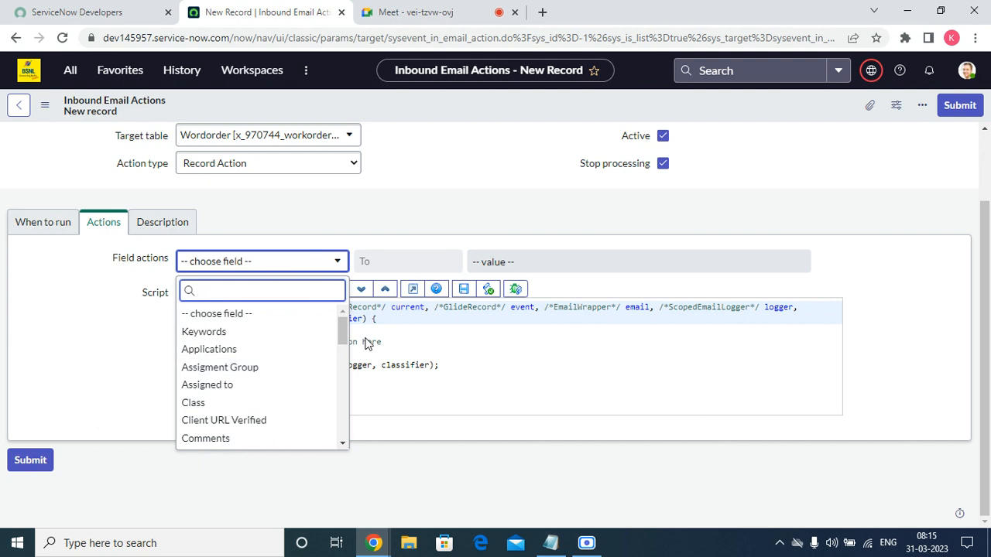
{"action": "scroll", "coordinate": [345, 341], "scroll_direction": "down", "scroll_amount": 2}
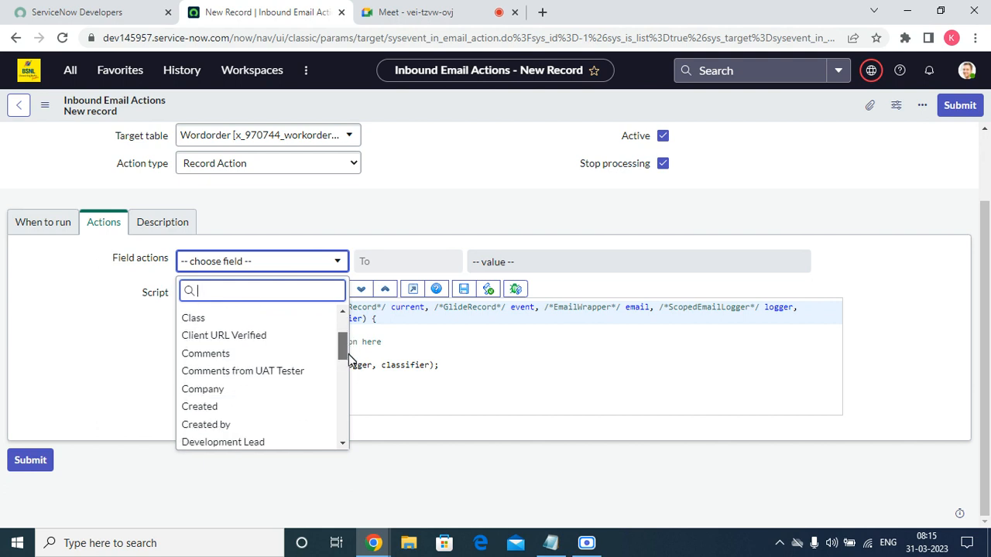
{"action": "left_click_drag", "start_coordinate": [349, 358], "coordinate": [346, 436]}
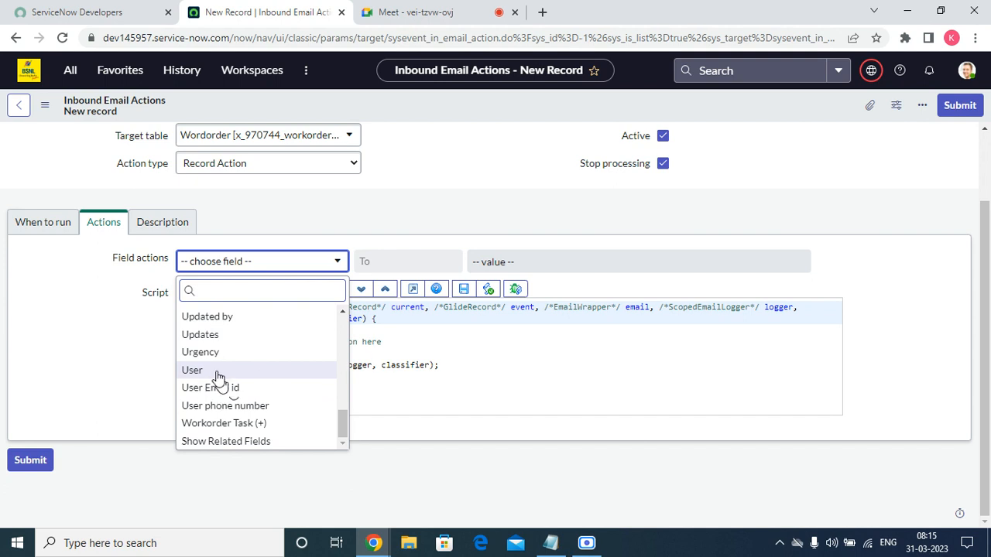
{"action": "left_click", "coordinate": [201, 373]}
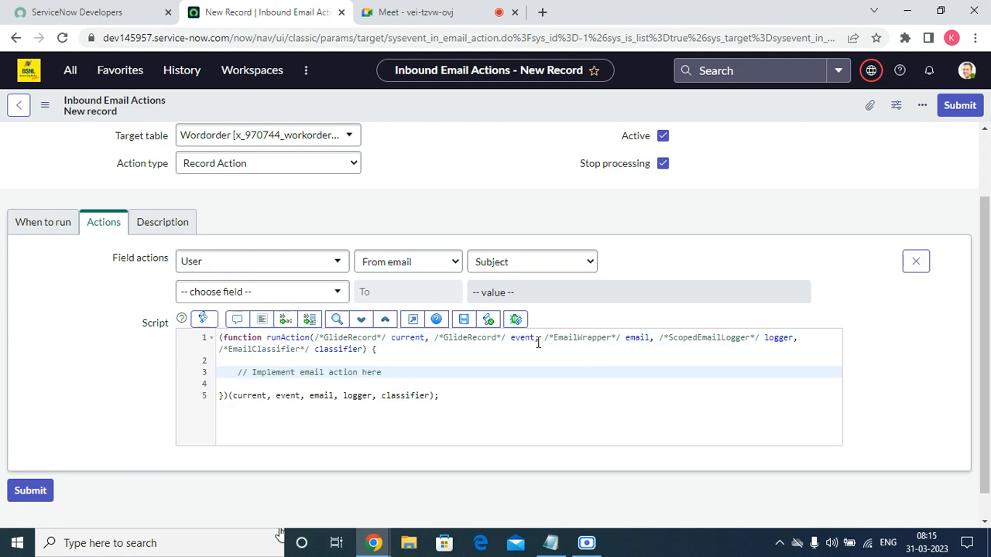
{"action": "left_click", "coordinate": [495, 262]}
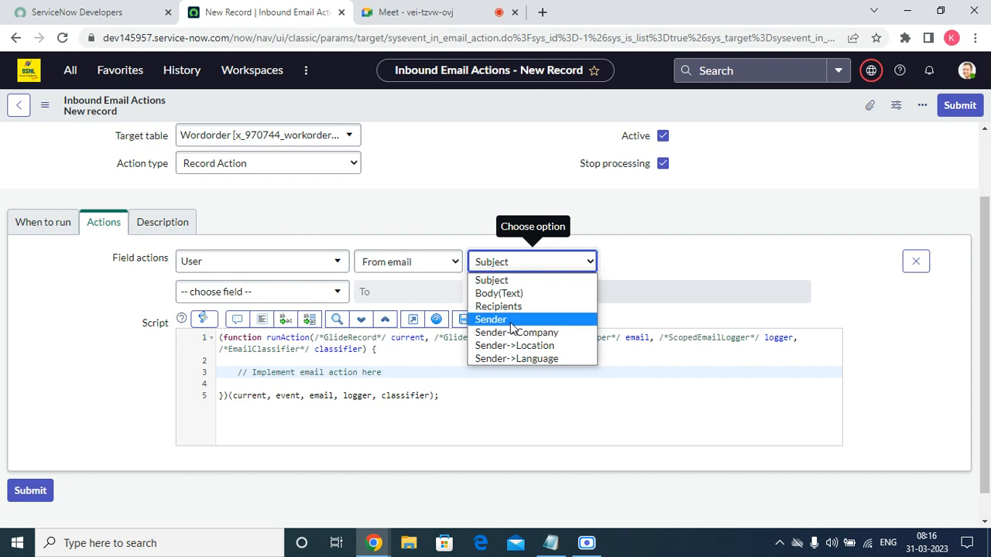
{"action": "left_click", "coordinate": [513, 320]}
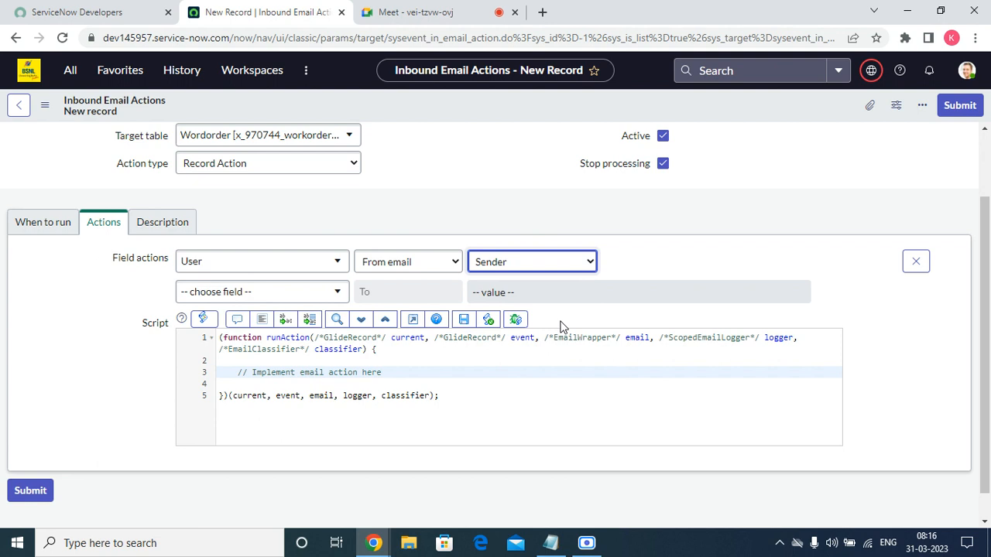
Add a field action that sets Assigment Group to Software Developers
{"action": "left_click", "coordinate": [264, 293]}
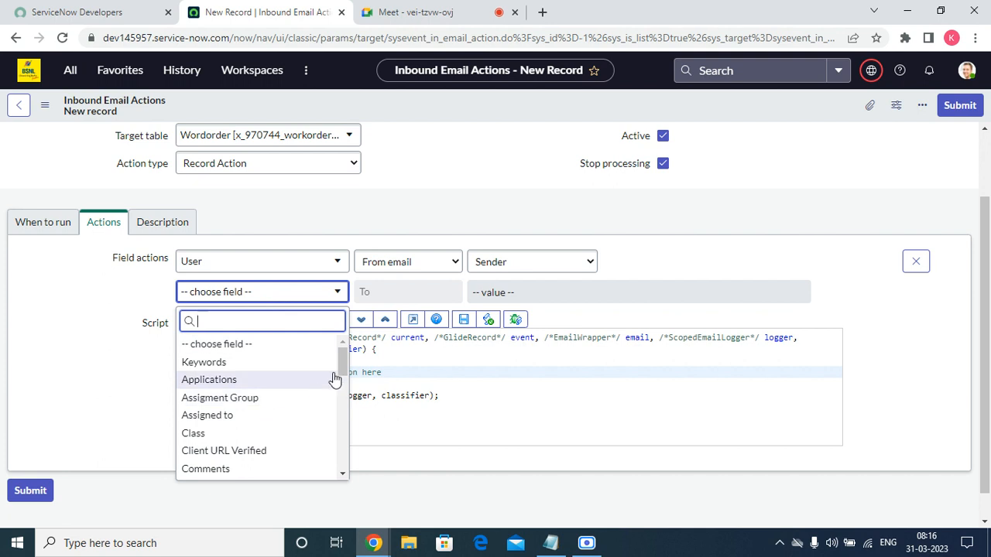
{"action": "left_click", "coordinate": [295, 403]}
{"action": "left_click", "coordinate": [434, 293]}
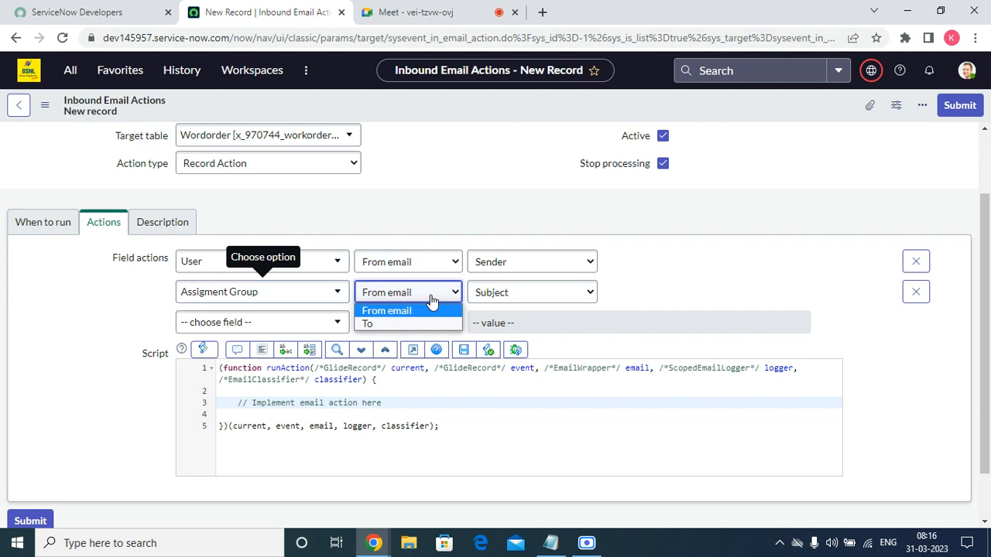
{"action": "left_click", "coordinate": [395, 324]}
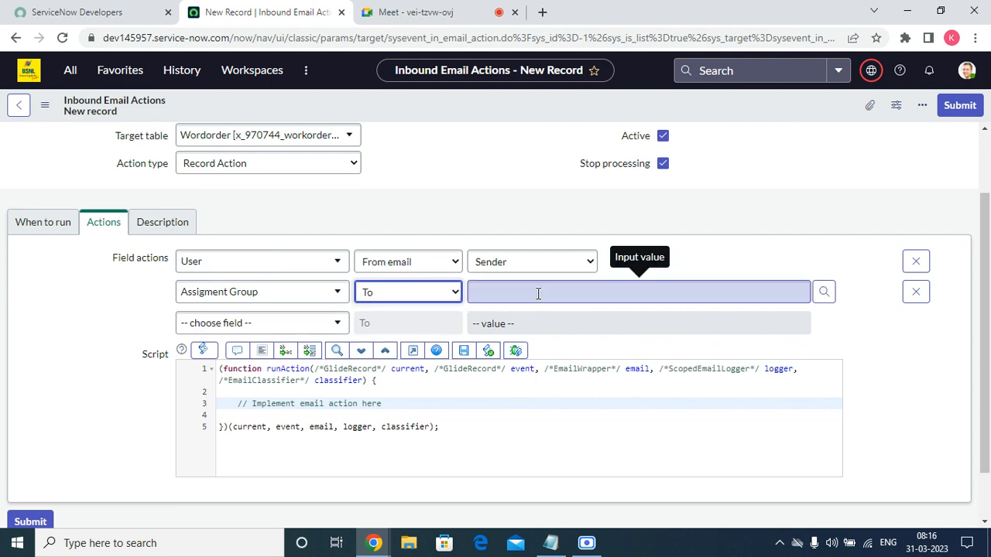
{"action": "left_click", "coordinate": [824, 292]}
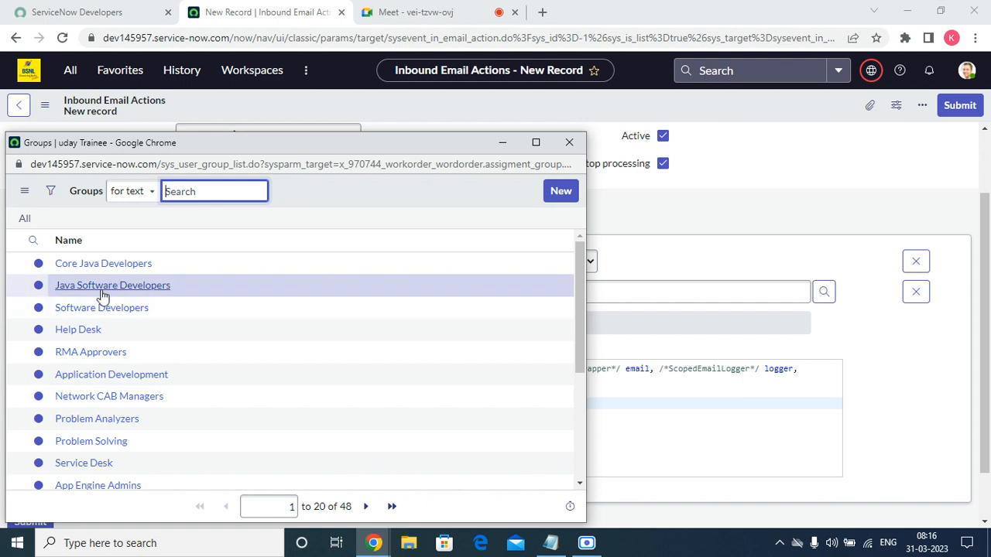
{"action": "left_click", "coordinate": [100, 308]}
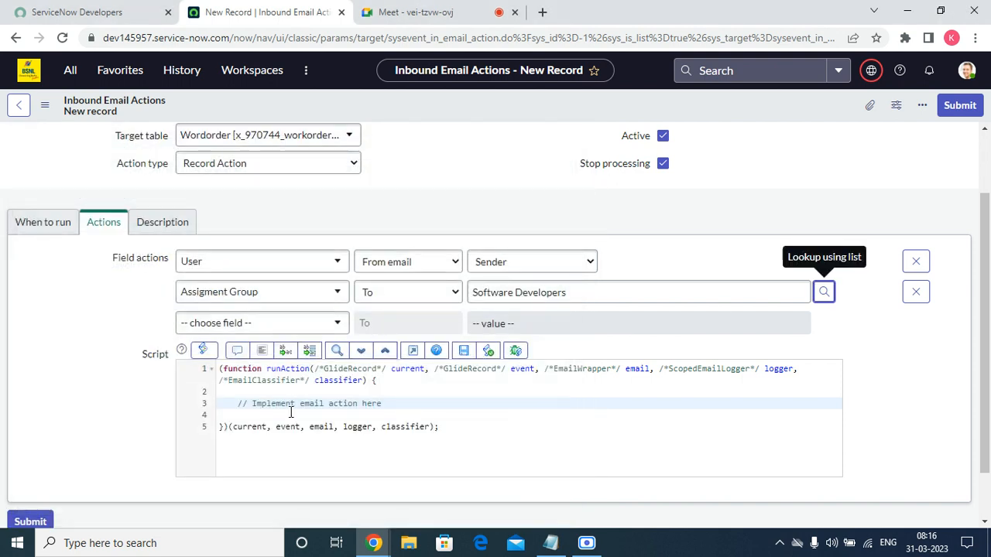
{"action": "left_click", "coordinate": [436, 400]}
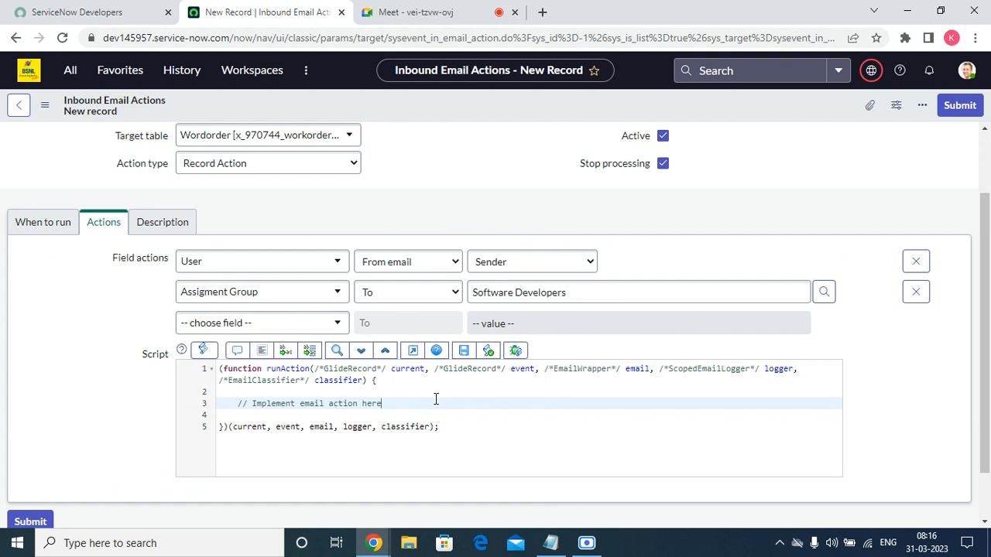
Switch to Notepad and write the sample email line "Apppliation: itsm,"
{"action": "key", "text": "super+r"}
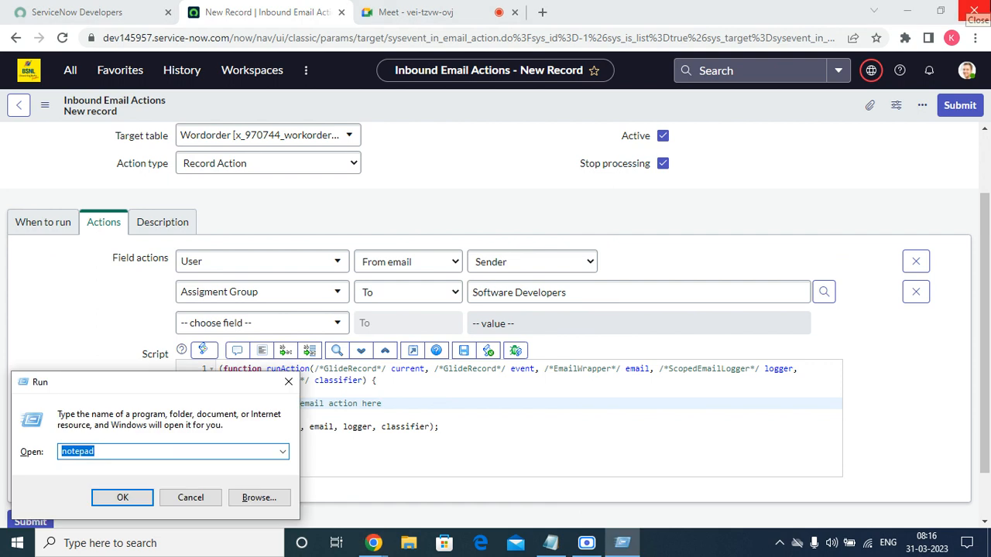
{"action": "key", "text": "Return"}
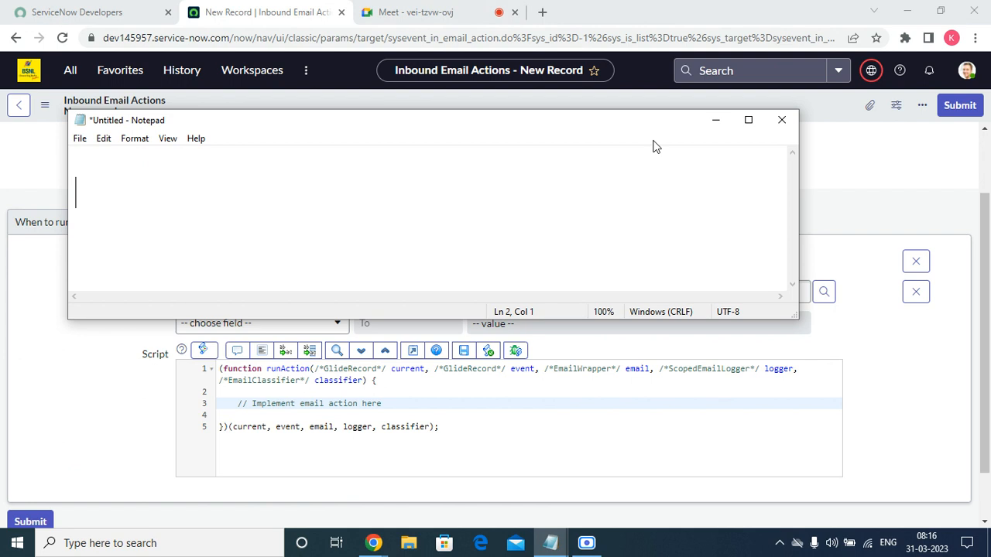
{"action": "left_click", "coordinate": [747, 120]}
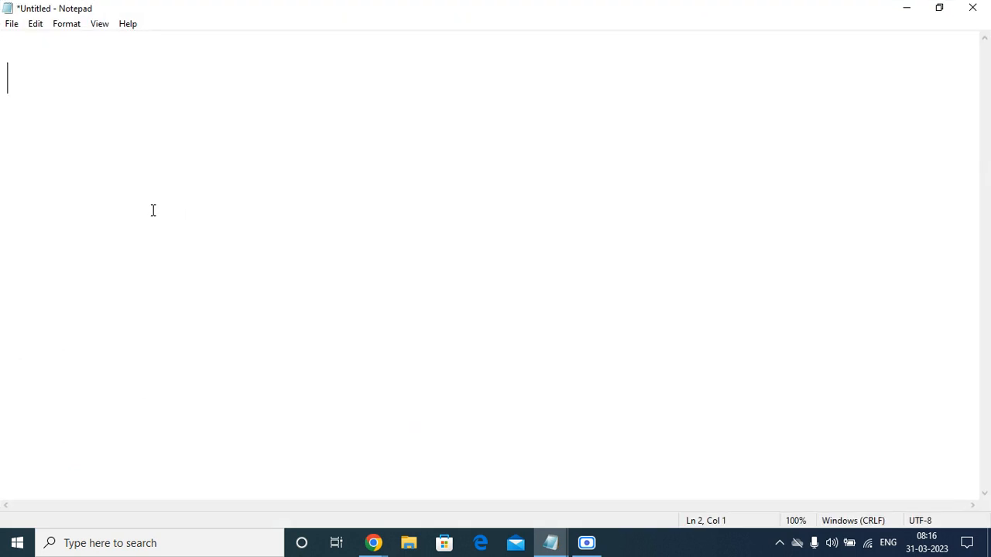
{"action": "type", "text": "Aplli"}
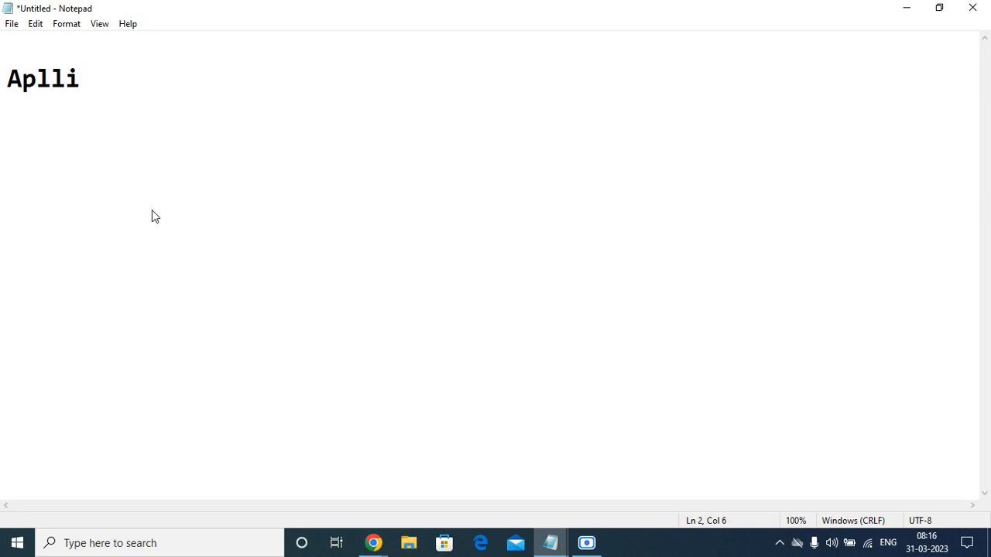
{"action": "key", "text": "BackSpace"}
{"action": "key", "text": "BackSpace"}
{"action": "key", "text": "BackSpace"}
{"action": "type", "text": "ppli"}
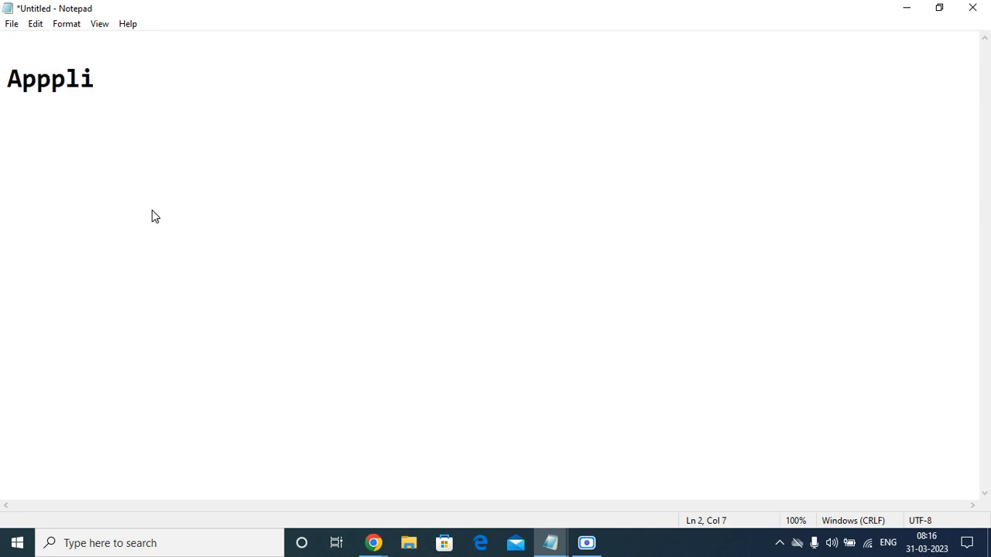
{"action": "type", "text": "ation"}
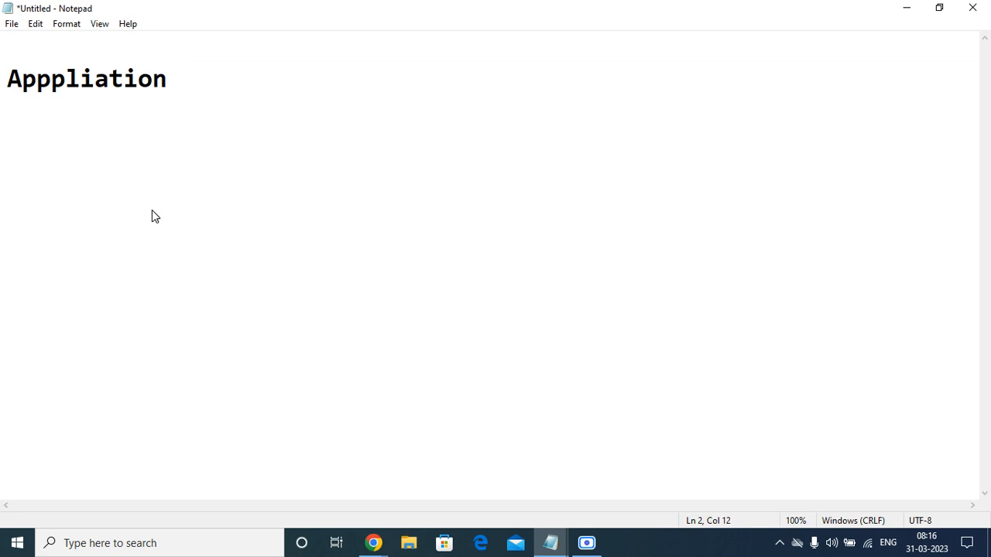
{"action": "type", "text": ": its"}
{"action": "type", "text": "m"}
{"action": "key", "text": "BackSpace"}
{"action": "type", "text": "sm"}
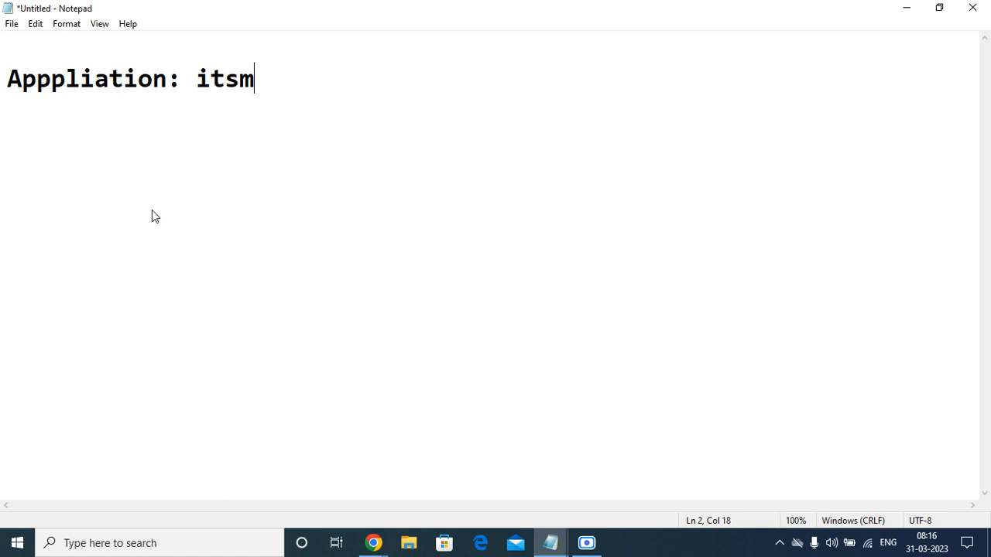
{"action": "type", "text": ","}
{"action": "key", "text": "Return"}
Return to Chrome, open the favorite Work orders list in a new tab and examine the Module field of the first listed record
{"action": "key", "text": "alt+Tab"}
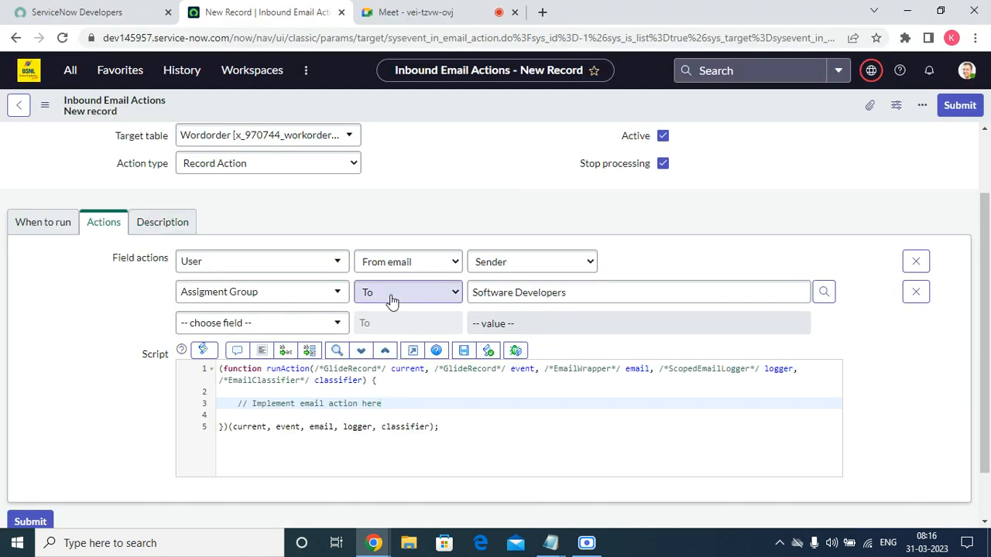
{"action": "right_click", "coordinate": [123, 71]}
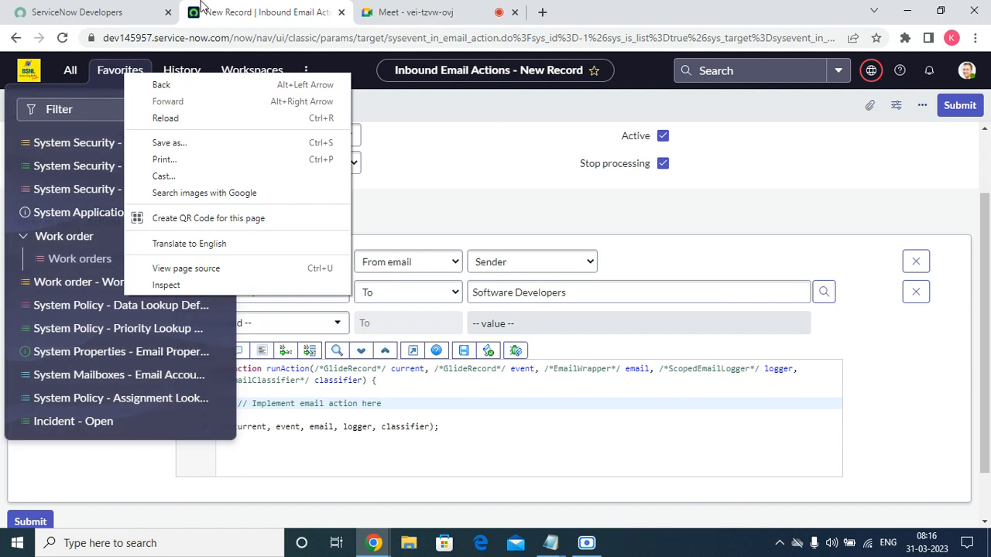
{"action": "left_click", "coordinate": [57, 279]}
{"action": "right_click", "coordinate": [76, 262]}
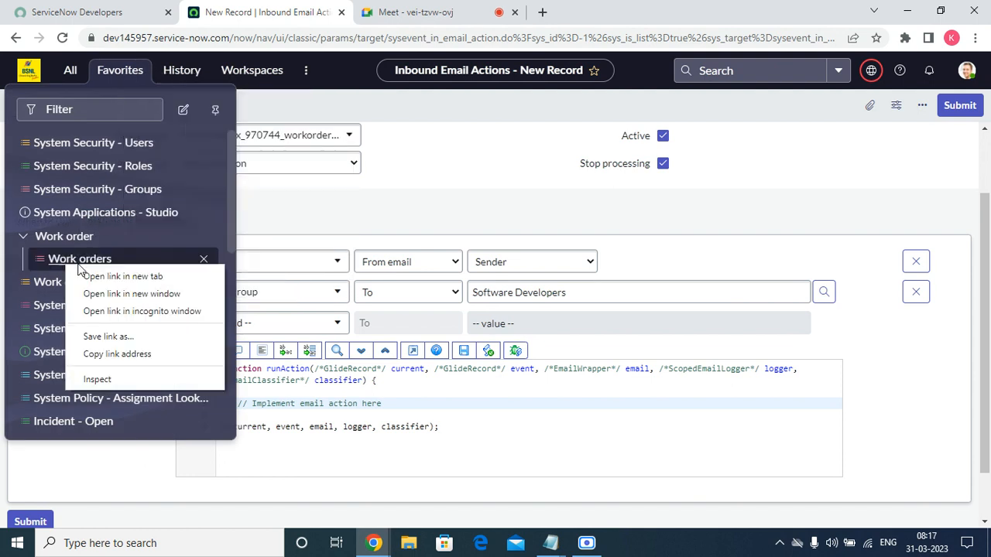
{"action": "left_click", "coordinate": [98, 275]}
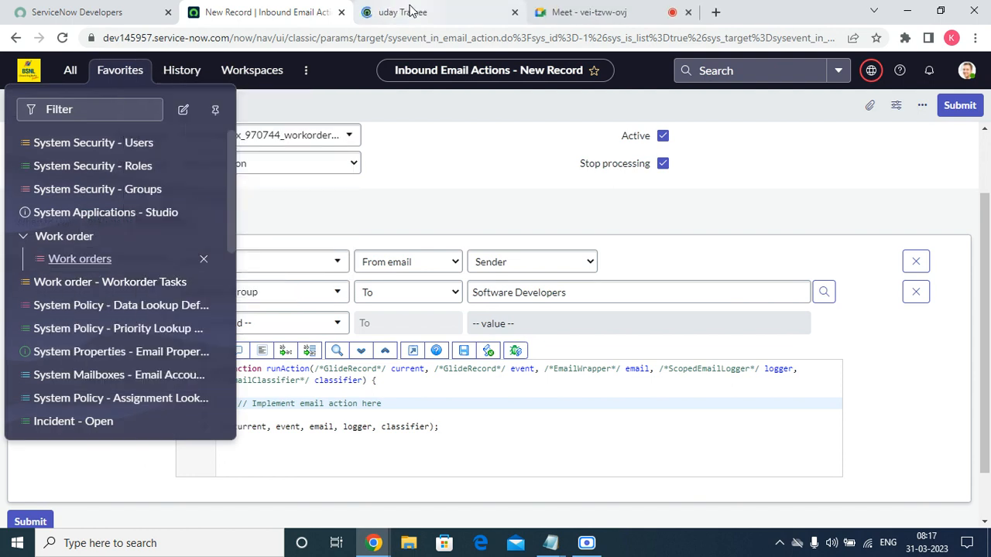
{"action": "left_click", "coordinate": [411, 11]}
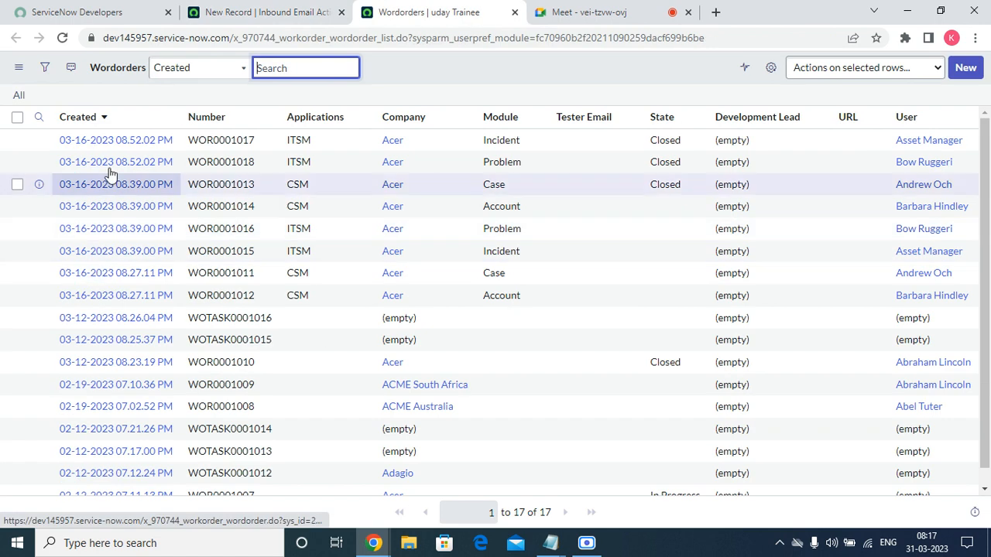
{"action": "left_click", "coordinate": [116, 143]}
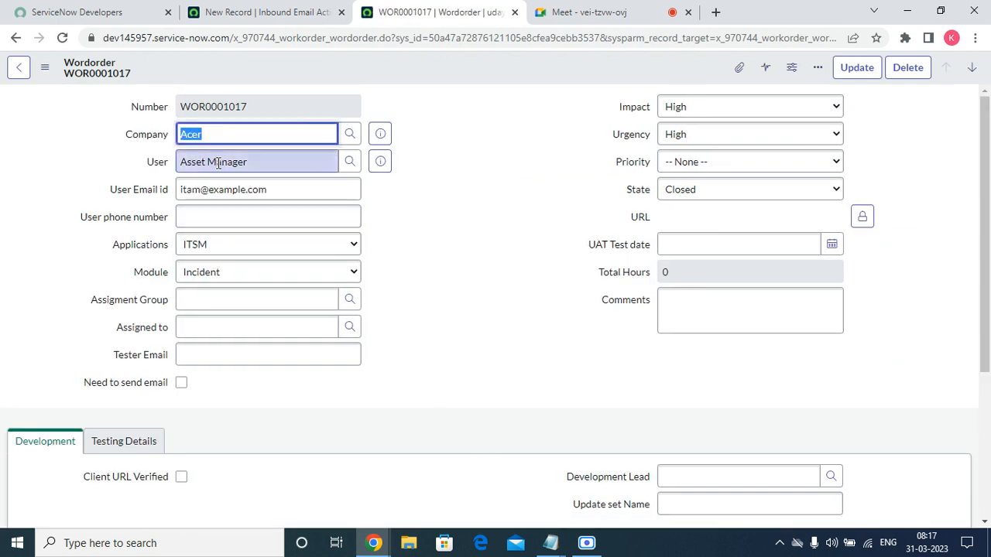
{"action": "left_click", "coordinate": [241, 279]}
{"action": "left_click", "coordinate": [250, 277]}
Switch to the untitled Notepad note and write "Module" on the line below the application line
{"action": "mouse_move", "coordinate": [545, 532]}
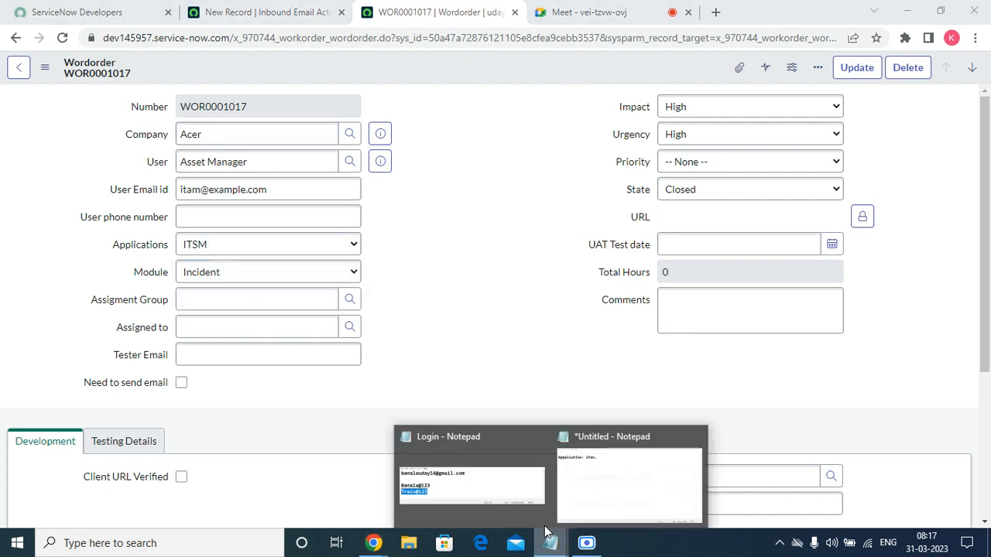
{"action": "left_click", "coordinate": [589, 476]}
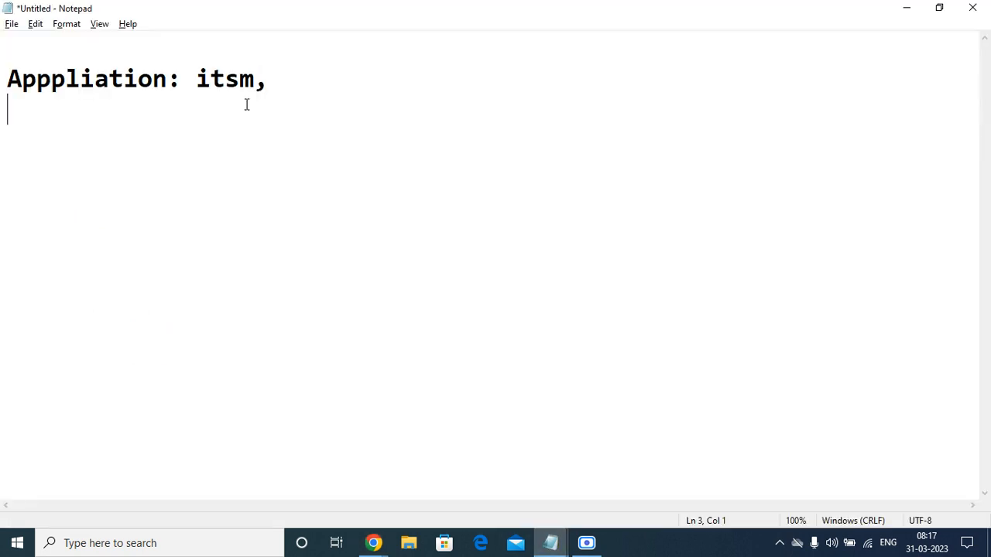
{"action": "type", "text": "Modi"}
{"action": "key", "text": "BackSpace"}
{"action": "type", "text": "ule"}
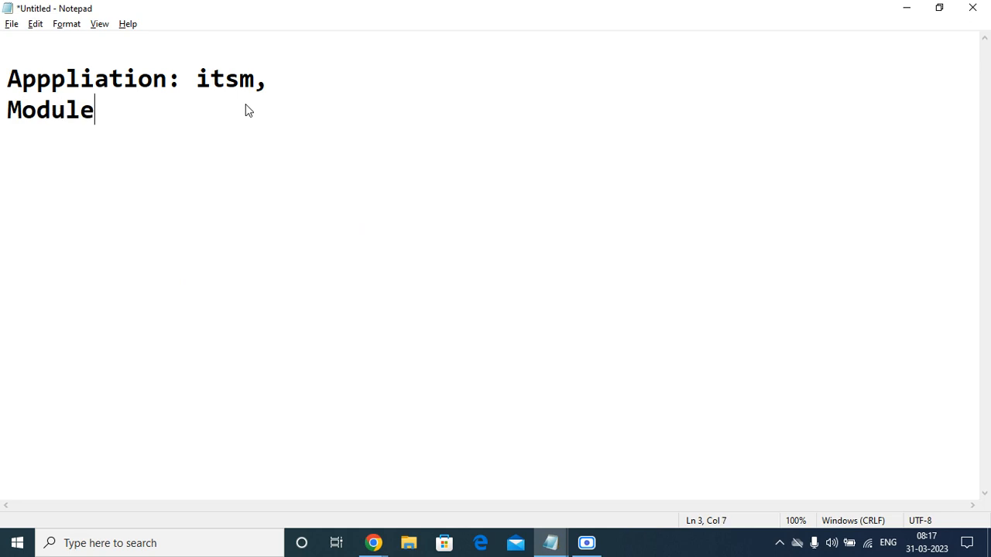
{"action": "key", "text": "shift"}
{"action": "key", "text": "shift"}
{"action": "key", "text": "shift"}
{"action": "key", "text": "shift"}
{"action": "key", "text": "shift"}
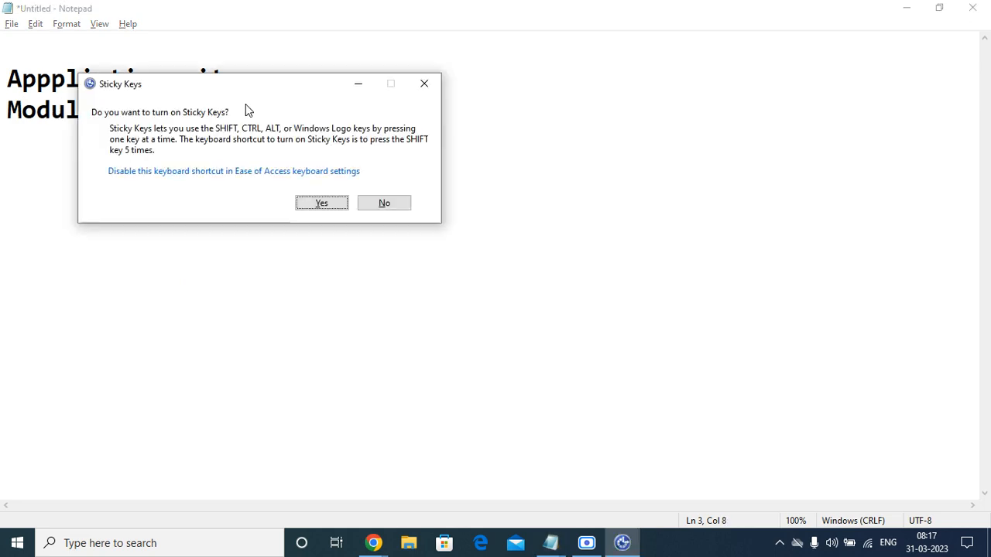
{"action": "left_click", "coordinate": [378, 205]}
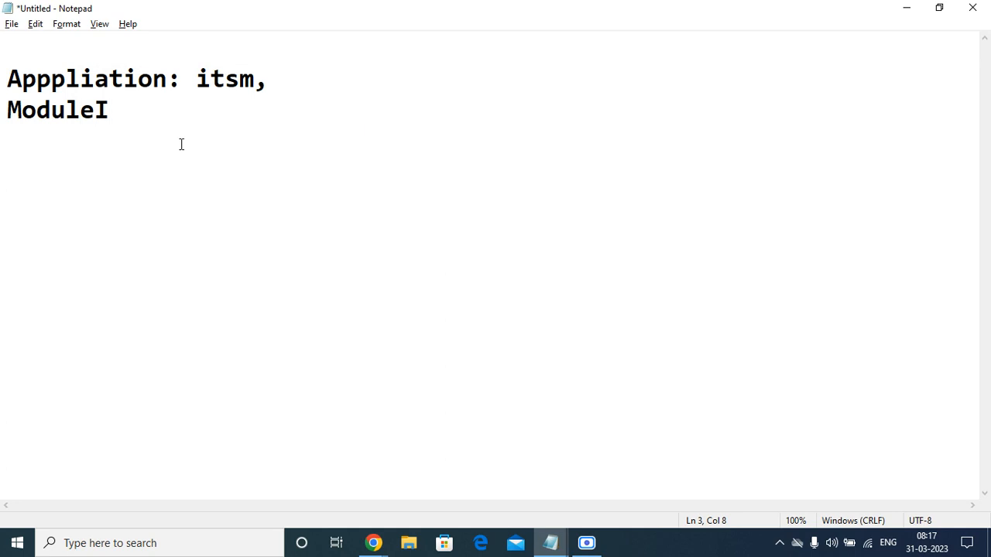
Complete the note's second line as "Module:incident," and begin a new line
{"action": "key", "text": "BackSpace"}
{"action": "type", "text": "le"}
{"action": "key", "text": "BackSpace"}
{"action": "key", "text": "BackSpace"}
{"action": "type", "text": ";"}
{"action": "key", "text": "BackSpace"}
{"action": "type", "text": ":incident"}
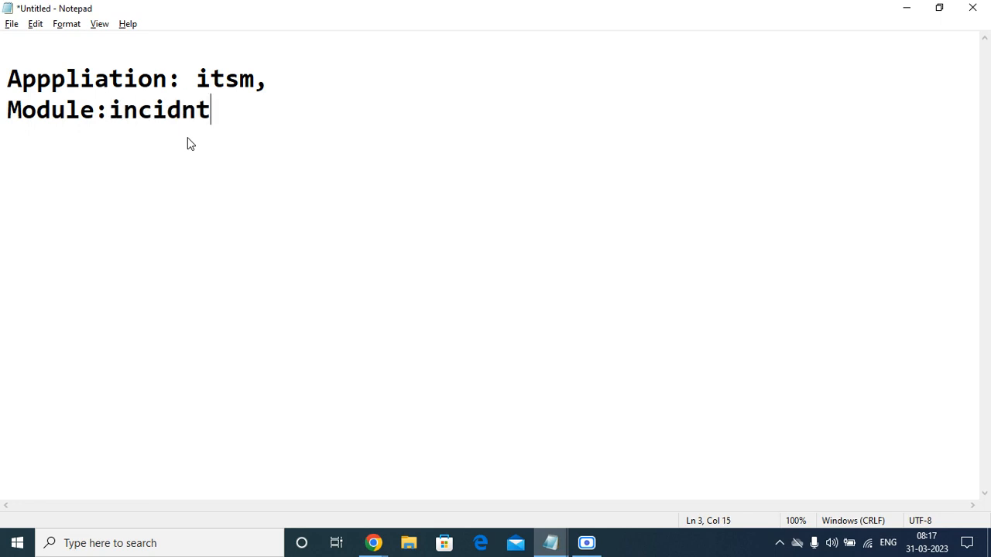
{"action": "key", "text": "BackSpace"}
{"action": "key", "text": "BackSpace"}
{"action": "type", "text": "ent,"}
{"action": "key", "text": "Return"}
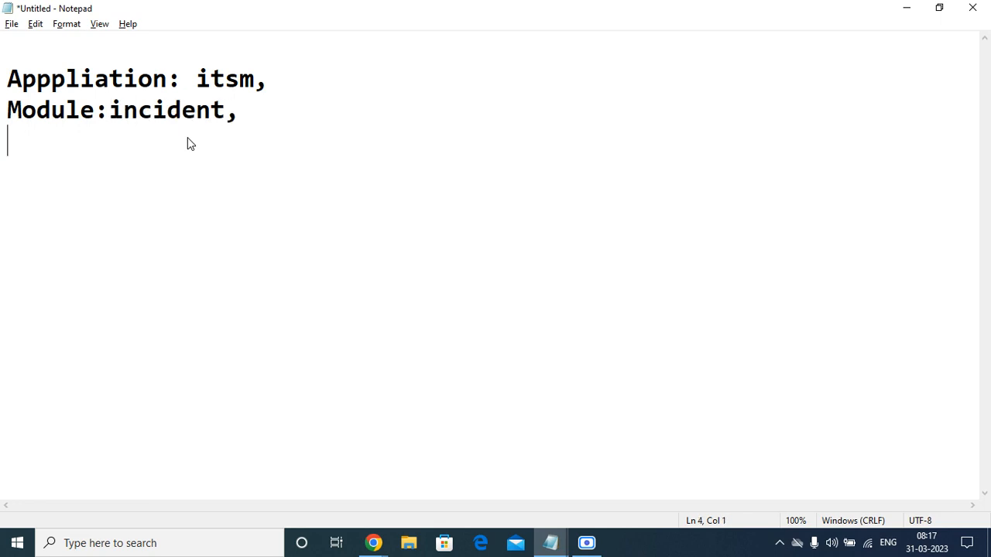
Switch back to the work order record in Chrome and check the choices offered for Impact
{"action": "key", "text": "alt+Tab"}
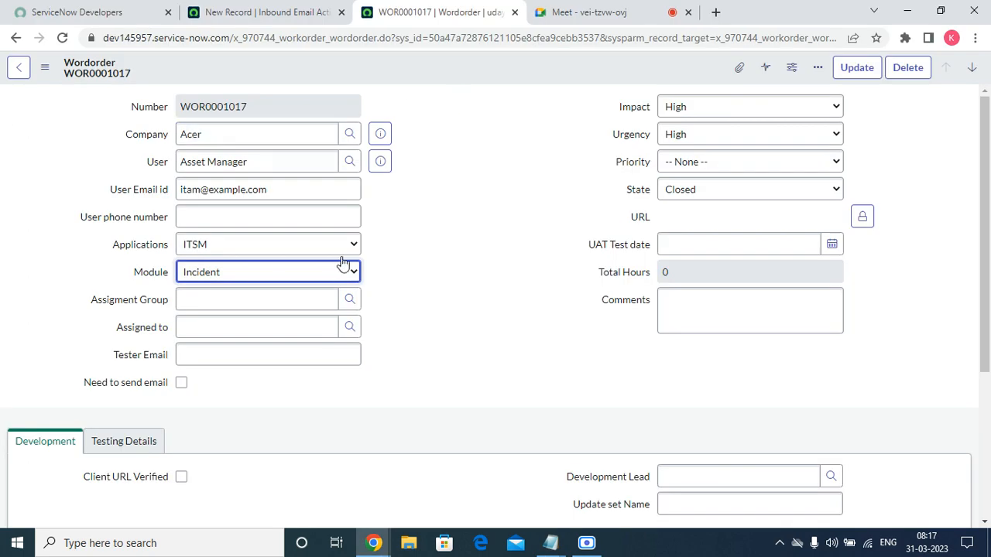
{"action": "left_click", "coordinate": [674, 105]}
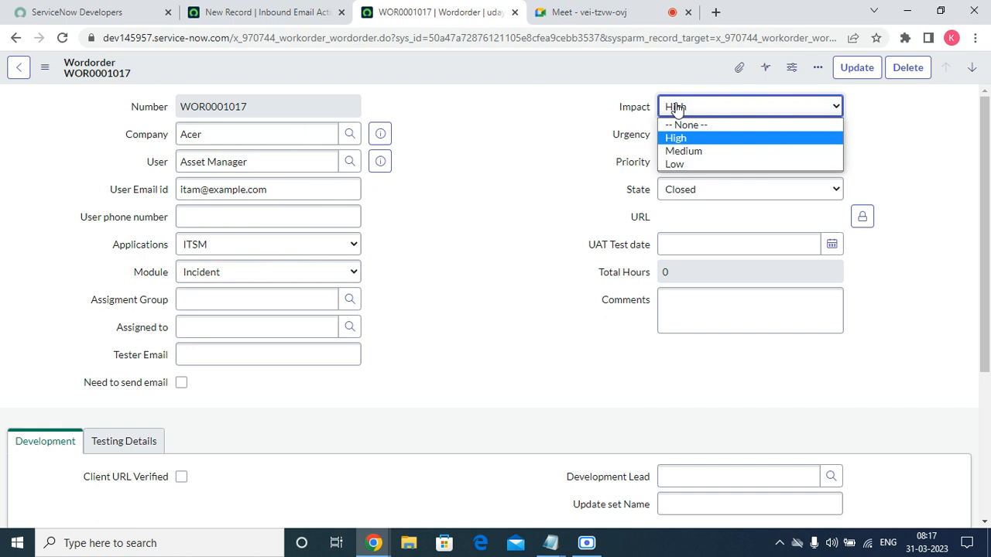
{"action": "left_click", "coordinate": [678, 105]}
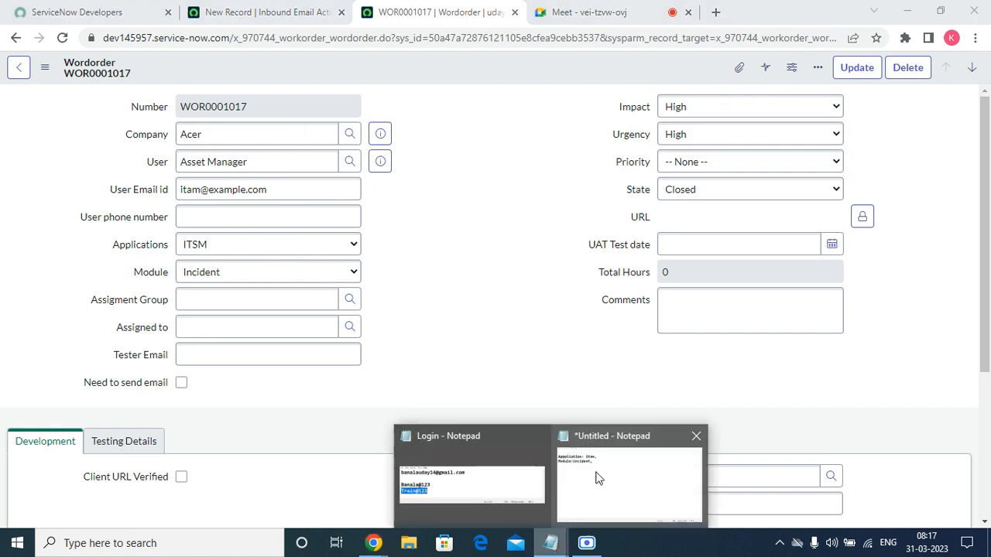
In the untitled Notepad note, add the line "Impact:high" below the module line
{"action": "left_click", "coordinate": [629, 483]}
{"action": "left_click", "coordinate": [292, 106]}
{"action": "key", "text": "Return"}
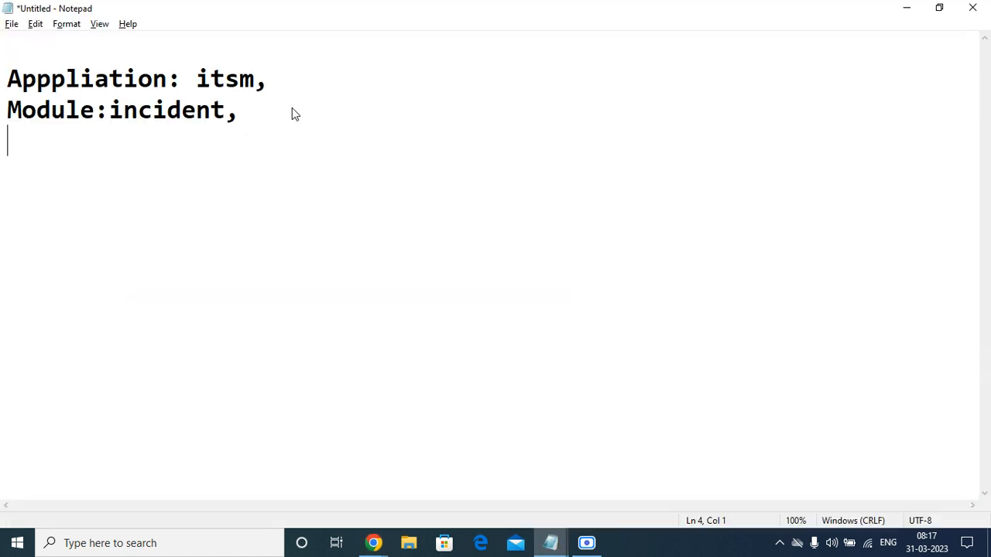
{"action": "type", "text": "Impact:"}
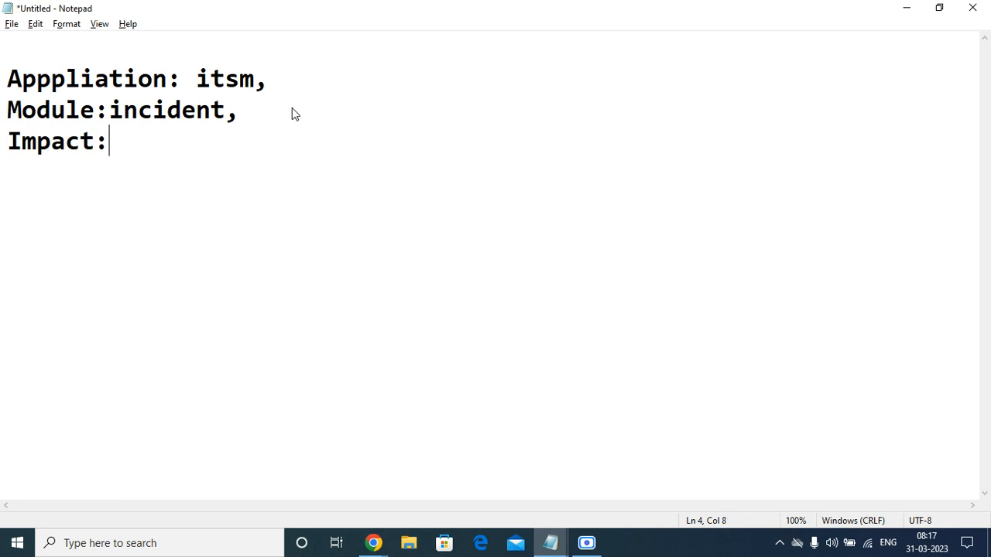
{"action": "type", "text": "high"}
{"action": "key", "text": "Return"}
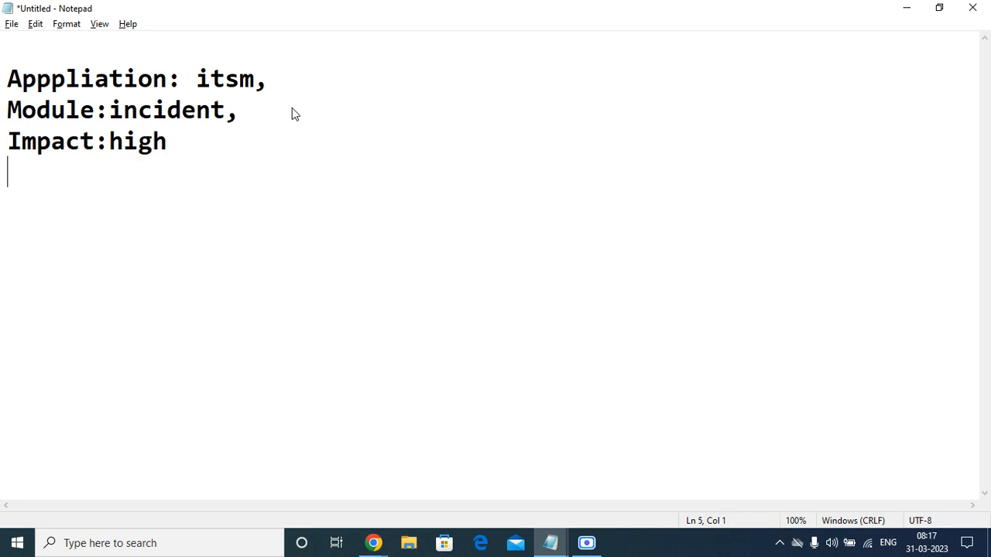
Add the line "Urgency:medium" below the impact line
{"action": "type", "text": "Urgen"}
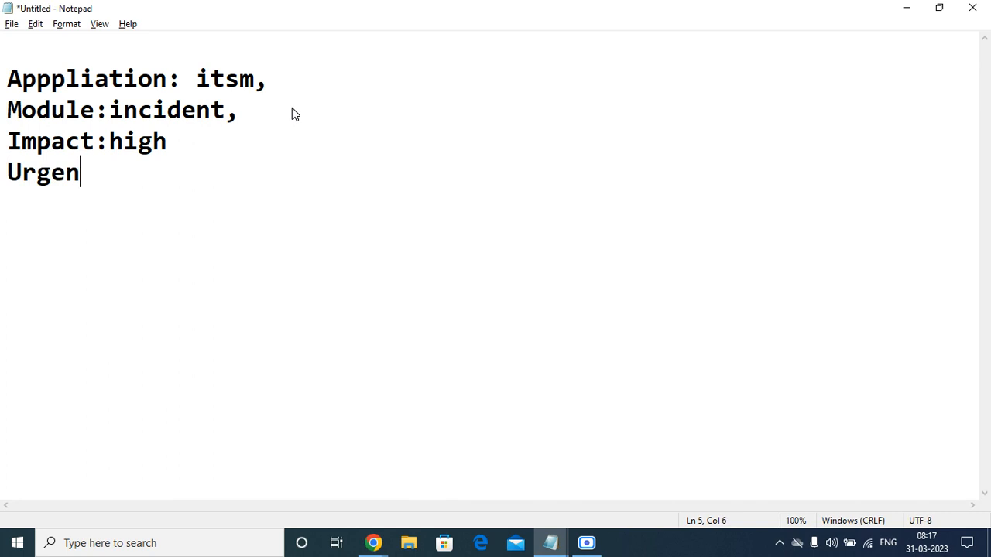
{"action": "type", "text": "cy:"}
{"action": "key", "text": "shift"}
{"action": "key", "text": "shift"}
{"action": "key", "text": "shift"}
{"action": "key", "text": "shift"}
{"action": "key", "text": "shift"}
{"action": "key", "text": "Escape"}
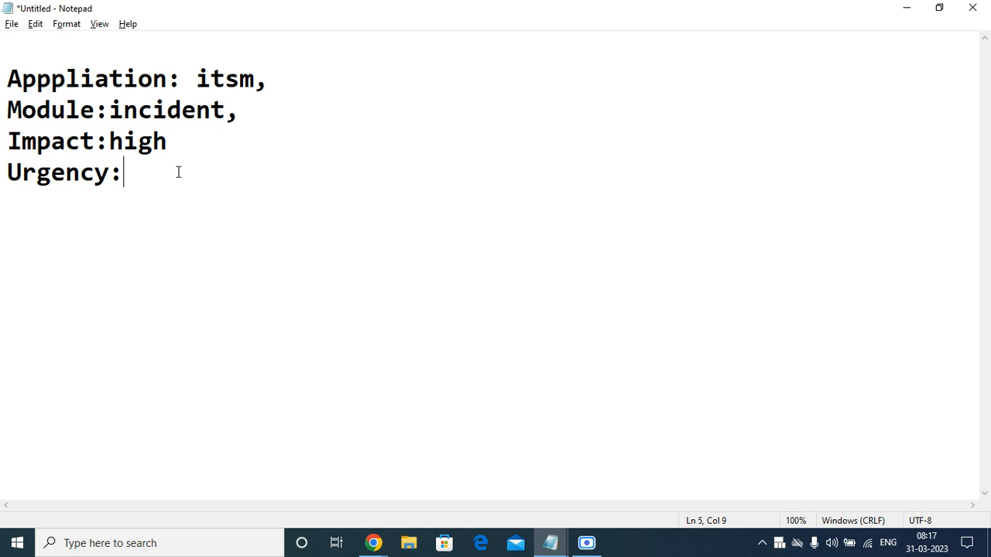
{"action": "type", "text": "mediu"}
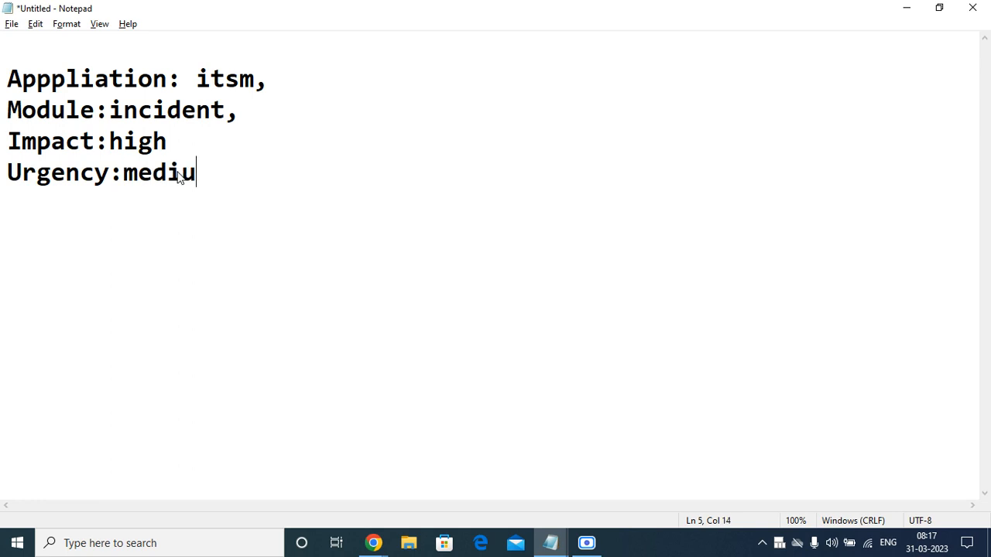
{"action": "type", "text": "m"}
End both the urgency line and the impact line with a comma
{"action": "type", "text": "."}
{"action": "key", "text": "Return"}
{"action": "key", "text": "Return"}
{"action": "key", "text": "BackSpace"}
{"action": "key", "text": "BackSpace"}
{"action": "key", "text": "BackSpace"}
{"action": "type", "text": ","}
{"action": "key", "text": "Up"}
{"action": "type", "text": ","}
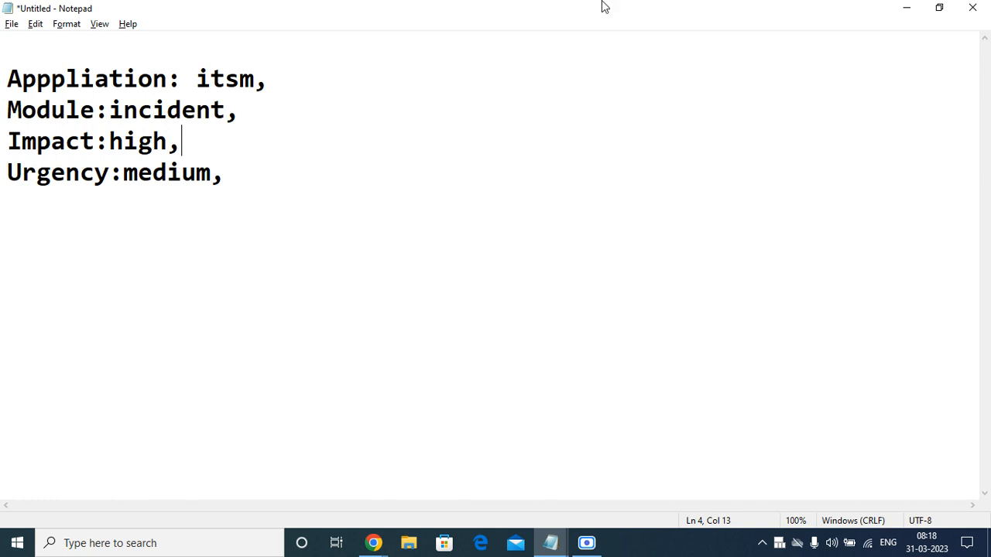
Switch to the inbound email action in Chrome and begin a new script line with "current." below the comment
{"action": "left_click", "coordinate": [906, 8]}
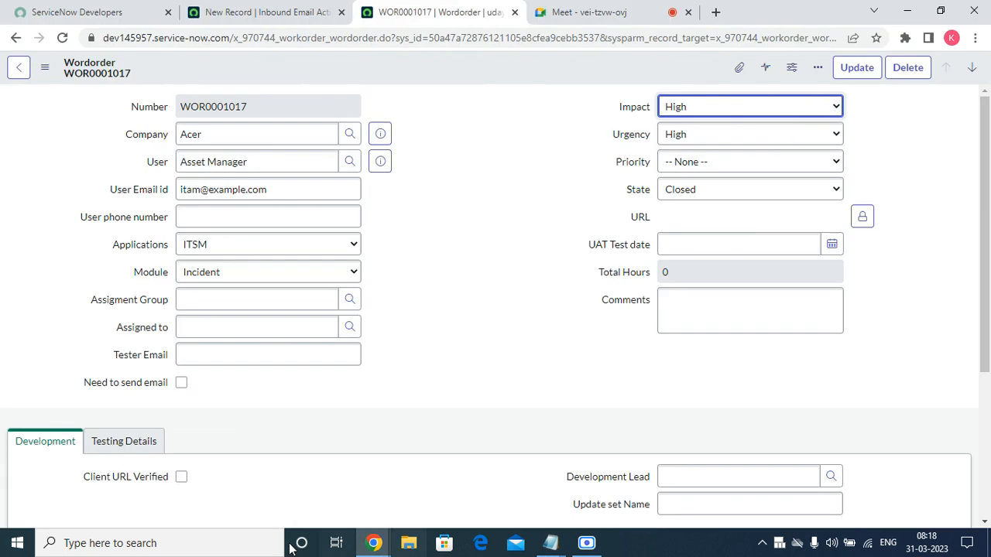
{"action": "scroll", "coordinate": [221, 344], "scroll_direction": "down", "scroll_amount": 3}
{"action": "left_click", "coordinate": [263, 11]}
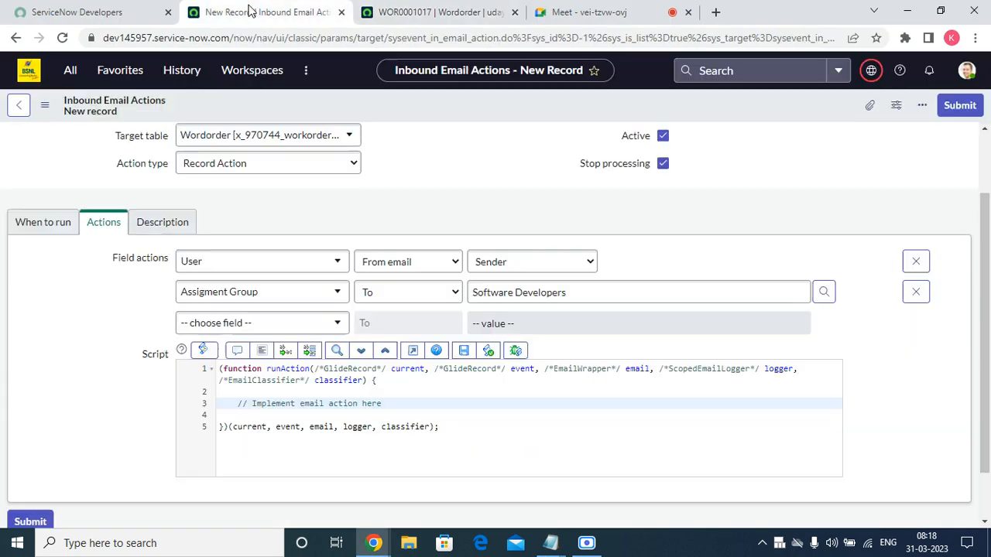
{"action": "left_click", "coordinate": [399, 415]}
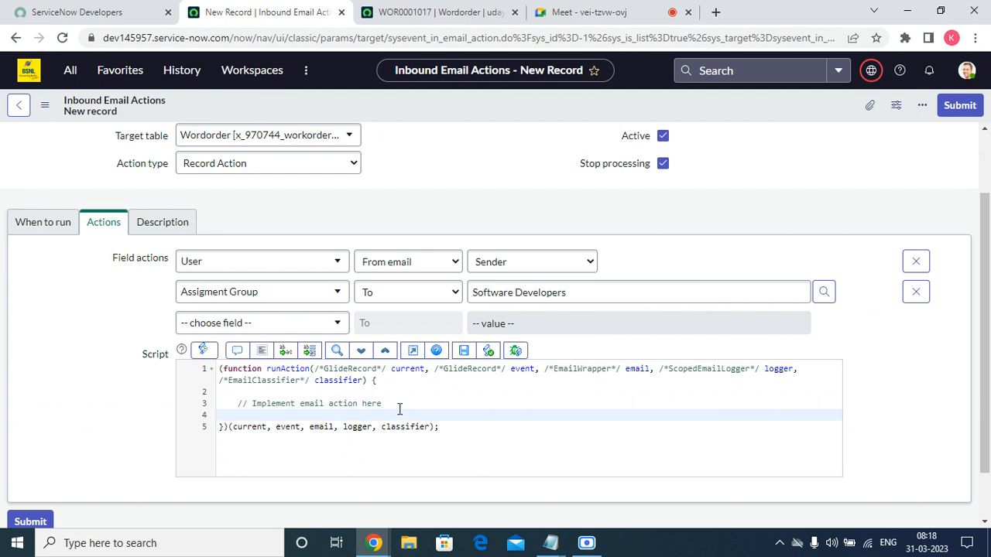
{"action": "key", "text": "Return"}
{"action": "key", "text": "Return"}
{"action": "key", "text": "Up"}
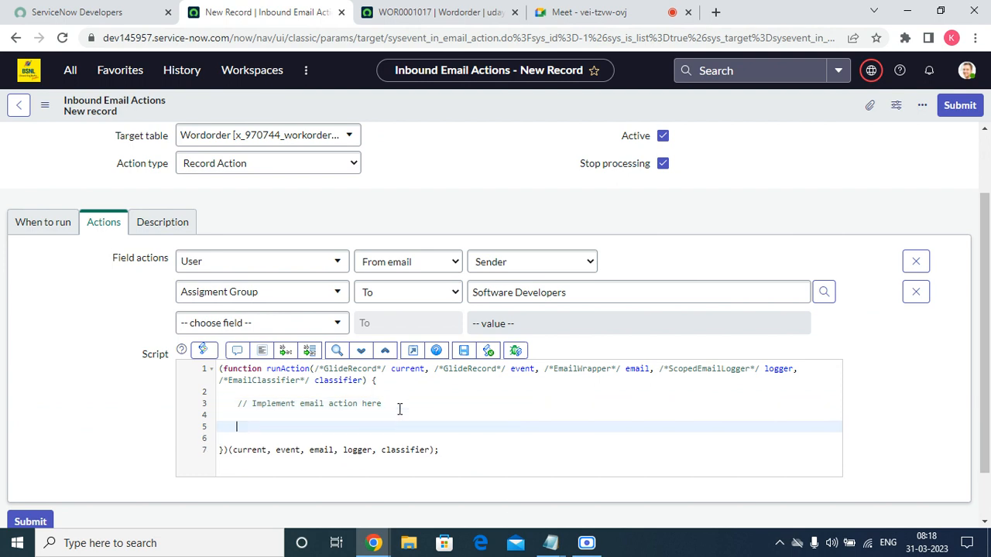
{"action": "type", "text": "currbet"}
{"action": "key", "text": "BackSpace"}
{"action": "key", "text": "BackSpace"}
{"action": "type", "text": "ent."}
Open the dictionary info of the work order's Applications field and copy its field name
{"action": "left_click", "coordinate": [464, 12]}
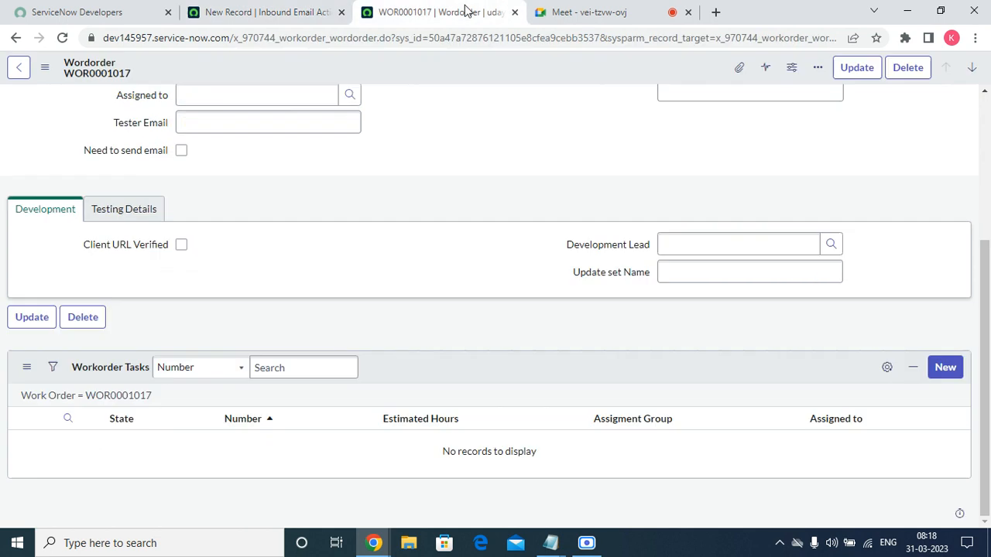
{"action": "scroll", "coordinate": [266, 133], "scroll_direction": "up", "scroll_amount": 3}
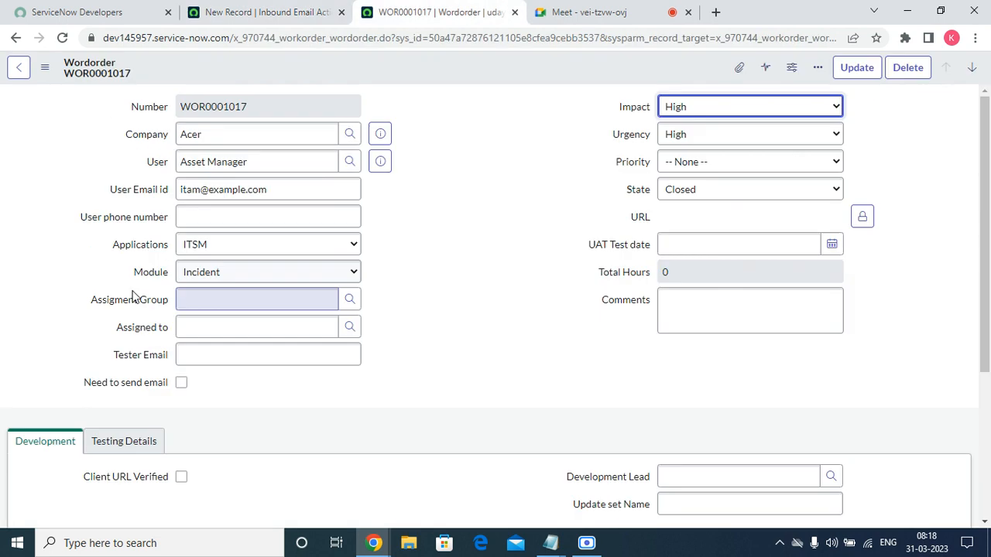
{"action": "right_click", "coordinate": [146, 250]}
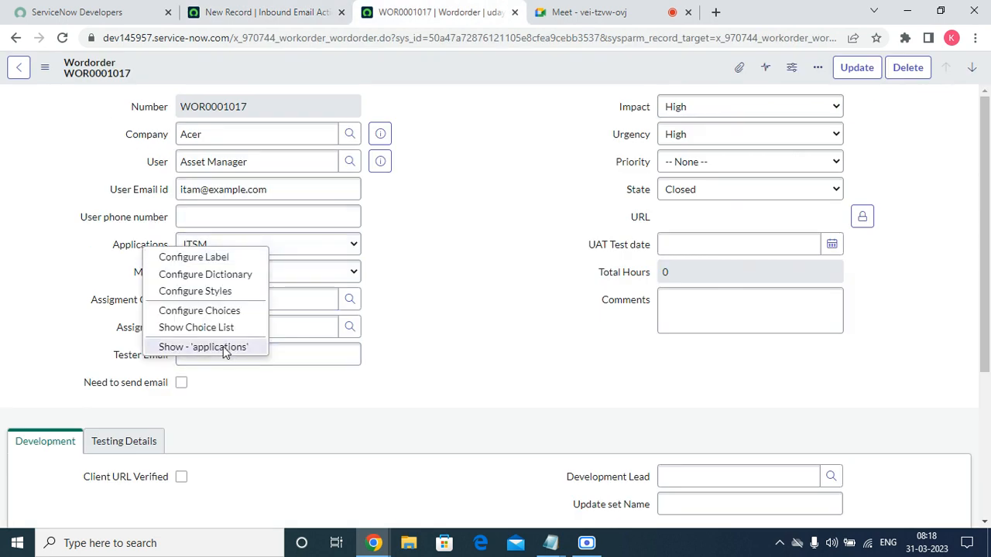
{"action": "left_click", "coordinate": [205, 345]}
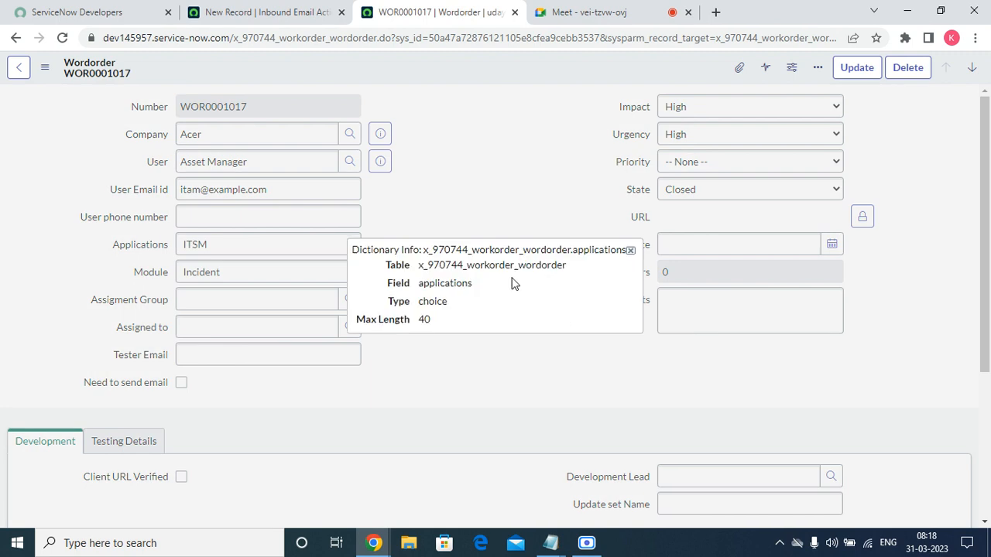
{"action": "double_click", "coordinate": [468, 283]}
{"action": "right_click", "coordinate": [452, 285]}
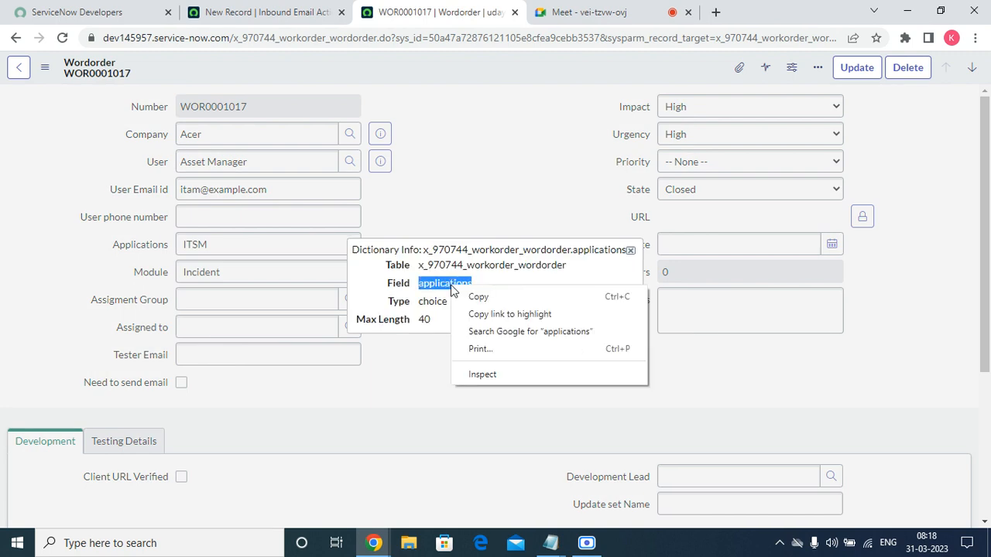
{"action": "left_click", "coordinate": [478, 297]}
Complete the inbound action's script line as "current.applications= email.body_application;" and start a new line
{"action": "left_click", "coordinate": [296, 12]}
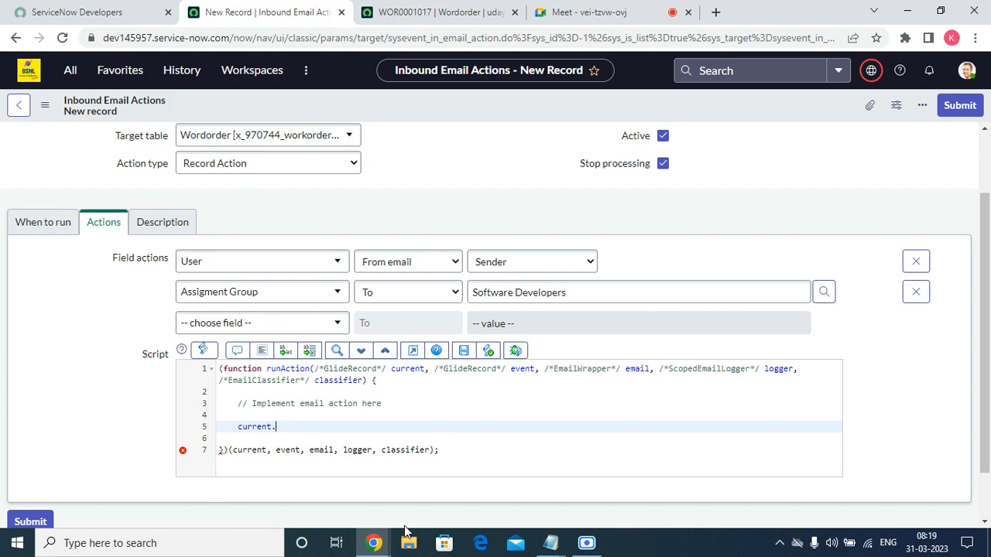
{"action": "key", "text": "ctrl+v"}
{"action": "type", "text": "= email."}
{"action": "type", "text": "bod"}
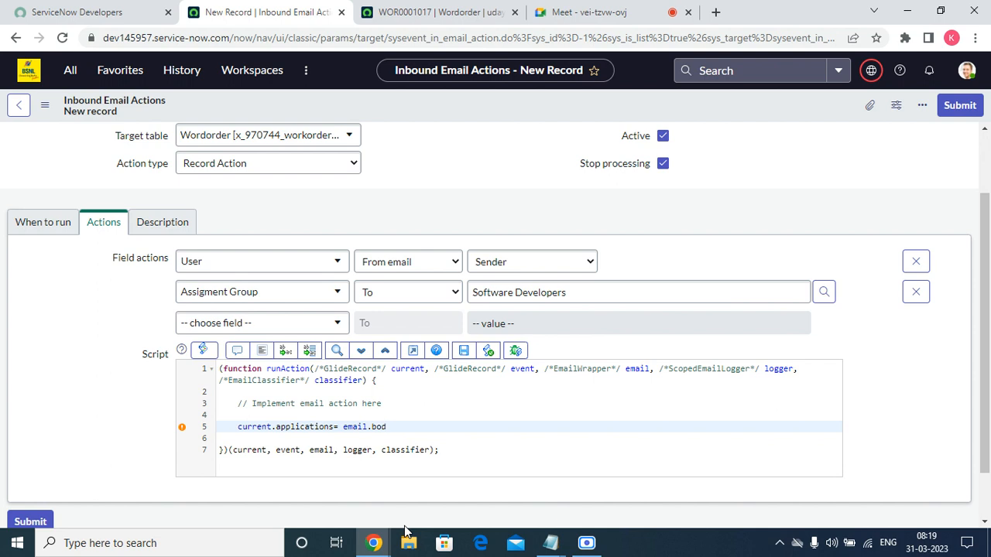
{"action": "type", "text": "y_application;"}
{"action": "key", "text": "Return"}
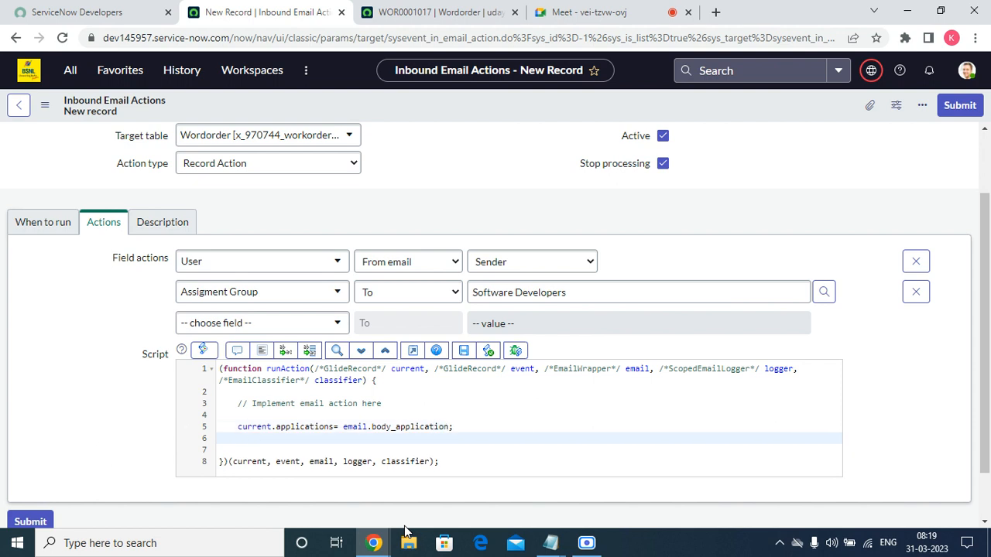
Begin the new script line with "current." and copy the Module field's name from its dictionary info on the work order
{"action": "type", "text": "current."}
{"action": "left_click", "coordinate": [418, 11]}
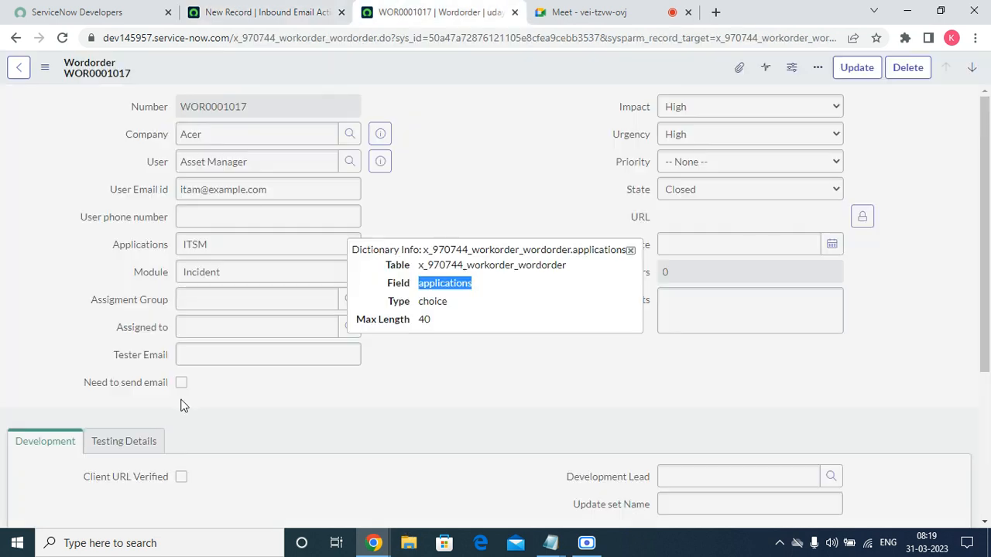
{"action": "left_click", "coordinate": [633, 259]}
{"action": "left_click", "coordinate": [630, 251]}
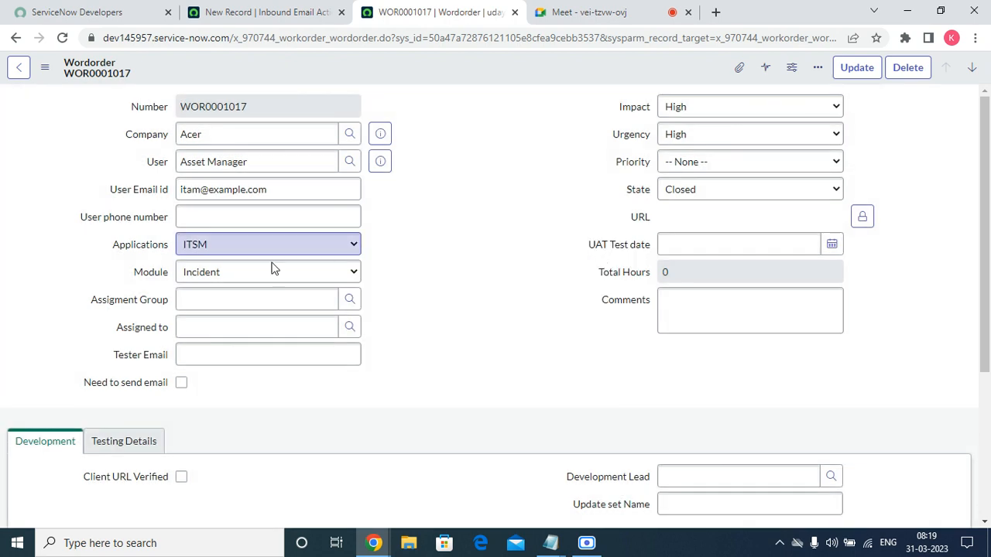
{"action": "right_click", "coordinate": [158, 276]}
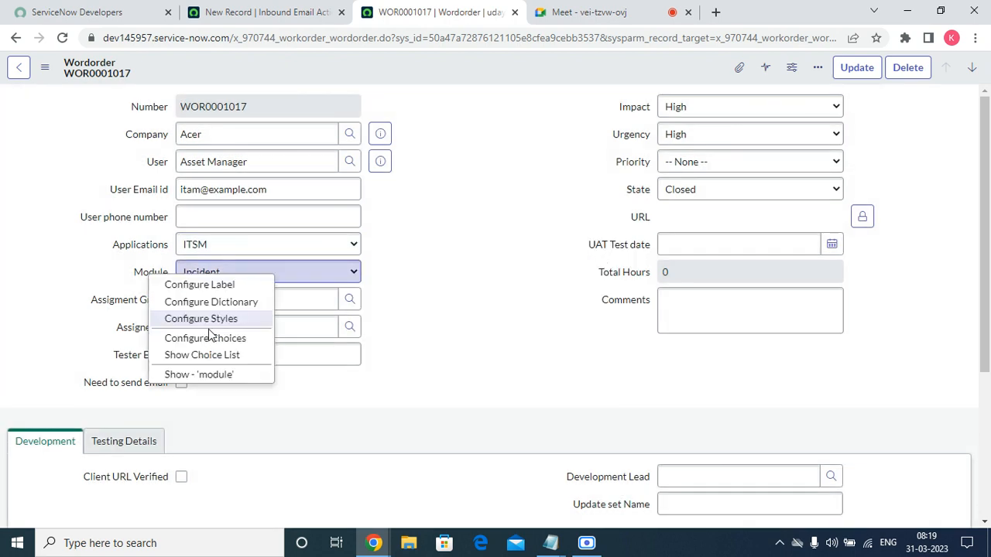
{"action": "left_click", "coordinate": [223, 376]}
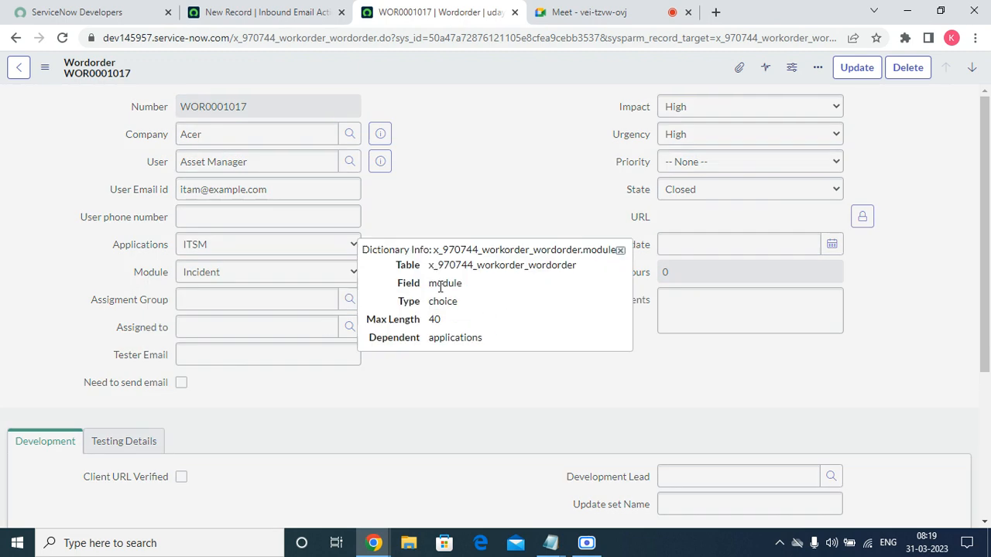
{"action": "double_click", "coordinate": [444, 283]}
{"action": "right_click", "coordinate": [446, 290]}
{"action": "left_click", "coordinate": [474, 313]}
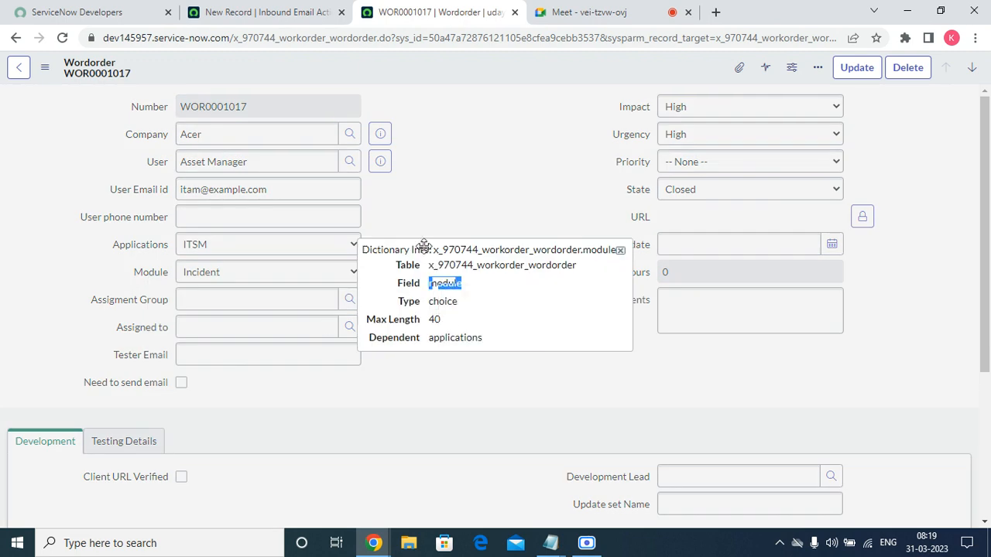
Complete the second script line as "current.module = email.body_module;" in the inbound email action
{"action": "left_click", "coordinate": [263, 13]}
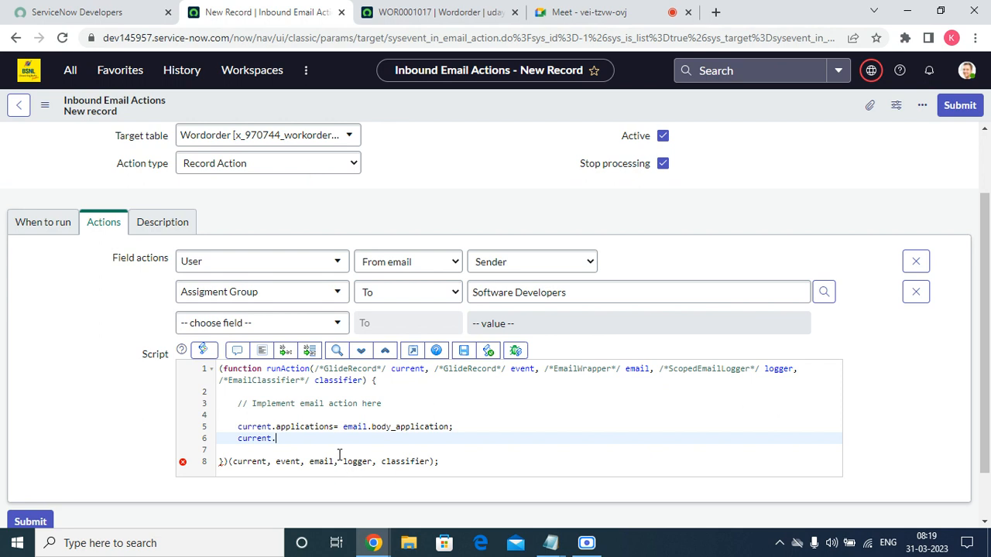
{"action": "type", "text": "module = email.body_"}
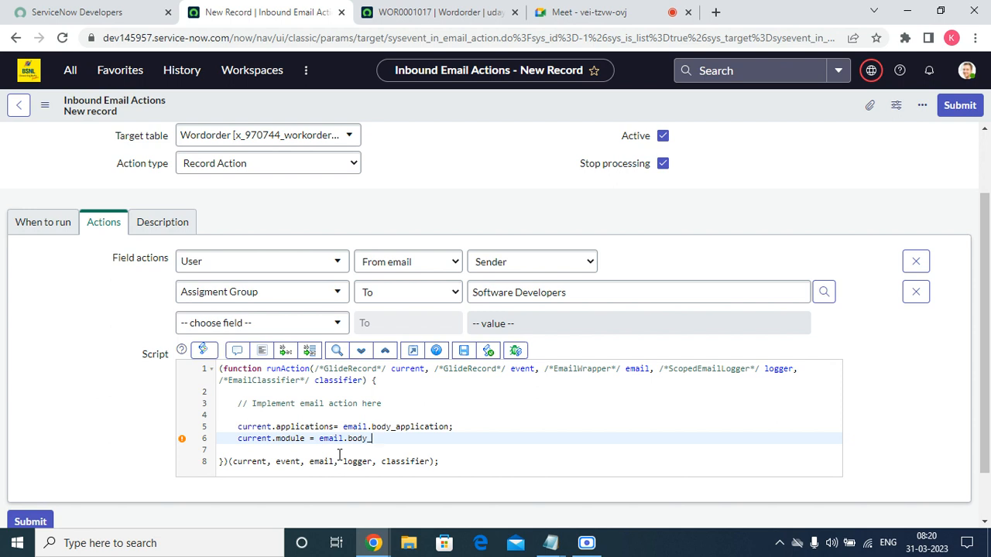
{"action": "type", "text": "module;"}
{"action": "key", "text": "Return"}
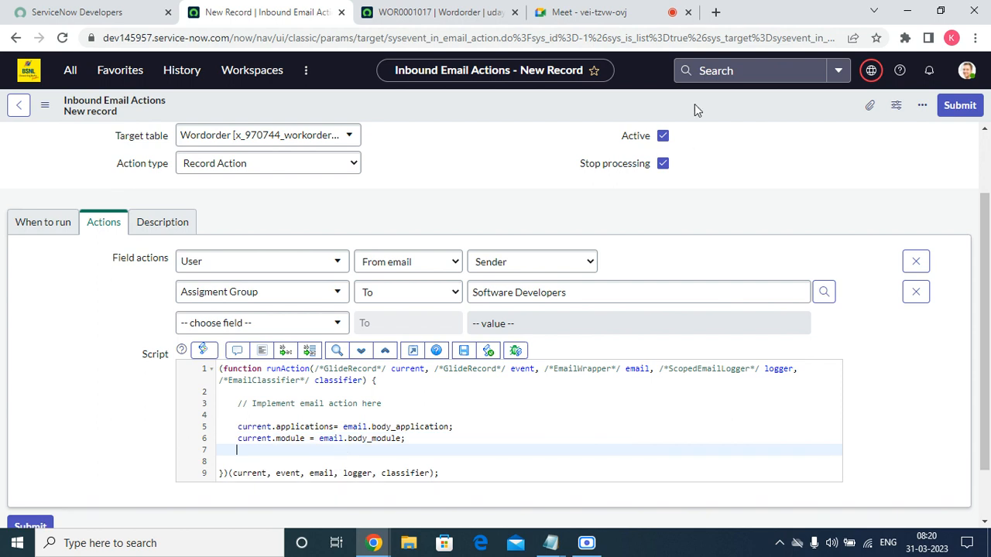
Check the Impact field's name on the work order and add the script line "current.impact= email.body_impact;"
{"action": "type", "text": "current."}
{"action": "left_click", "coordinate": [457, 14]}
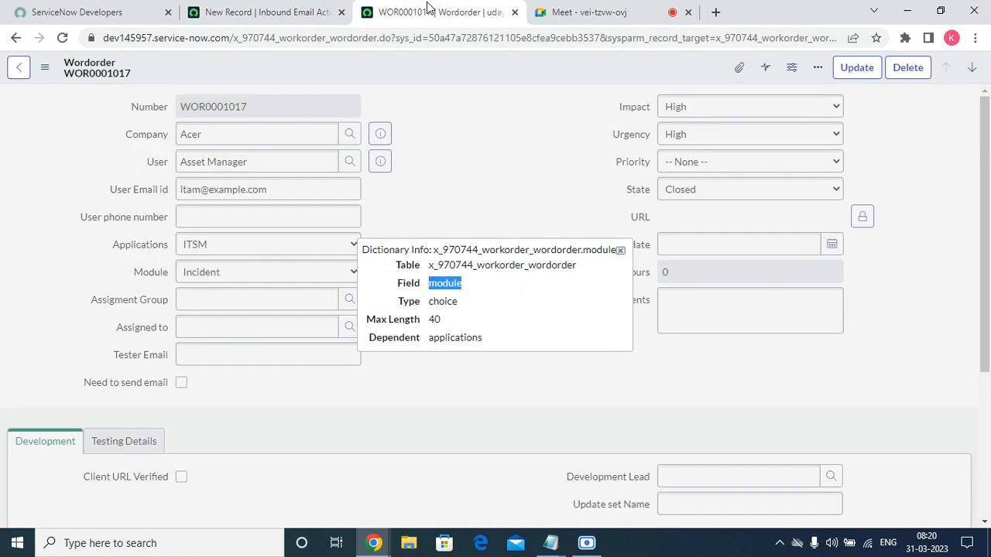
{"action": "left_click", "coordinate": [622, 249]}
{"action": "right_click", "coordinate": [633, 112]}
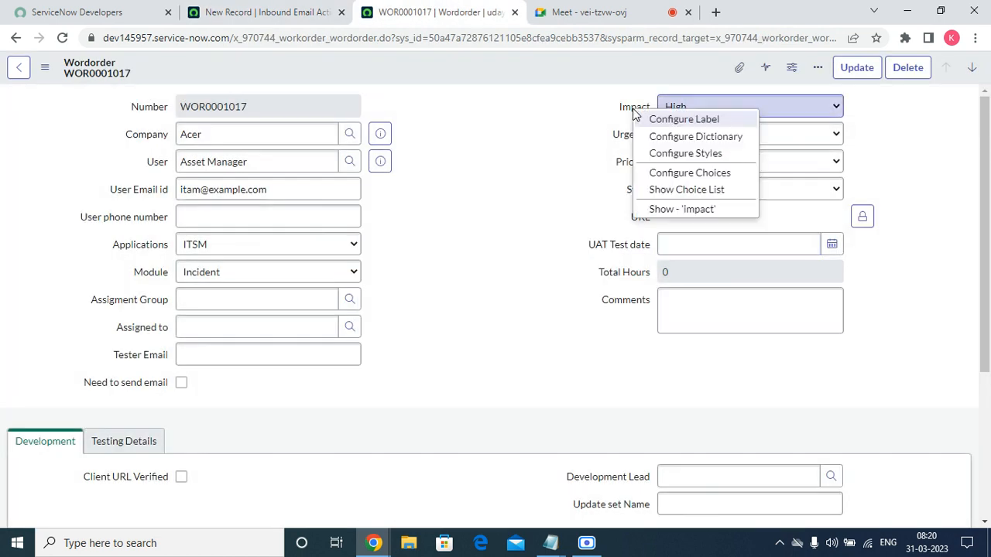
{"action": "left_click", "coordinate": [278, 14]}
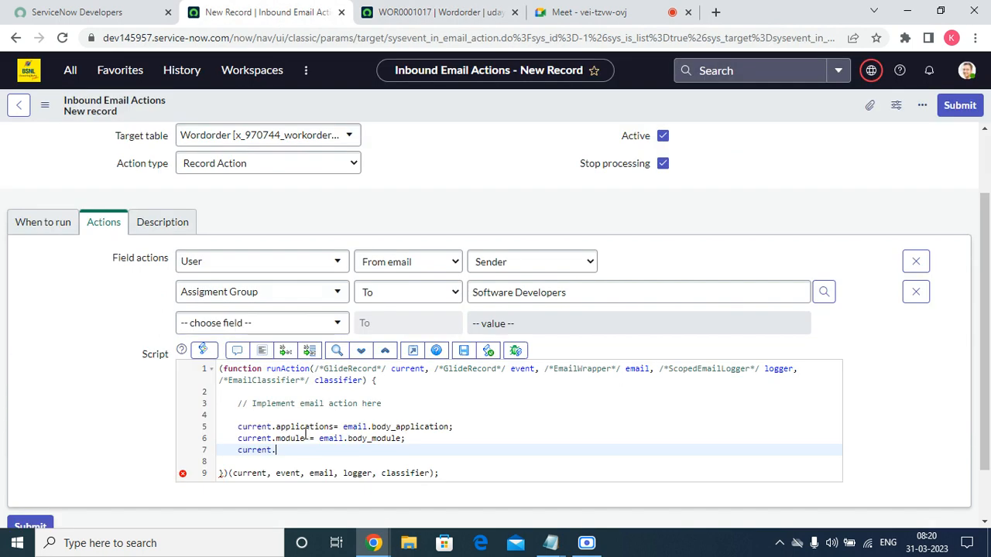
{"action": "type", "text": "impact= email."}
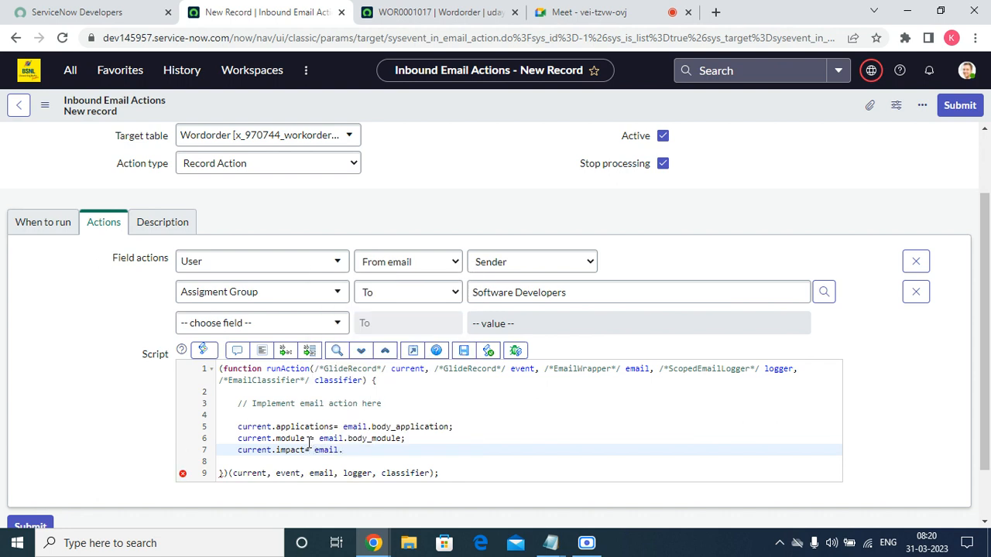
{"action": "type", "text": "body_impact;"}
{"action": "key", "text": "Return"}
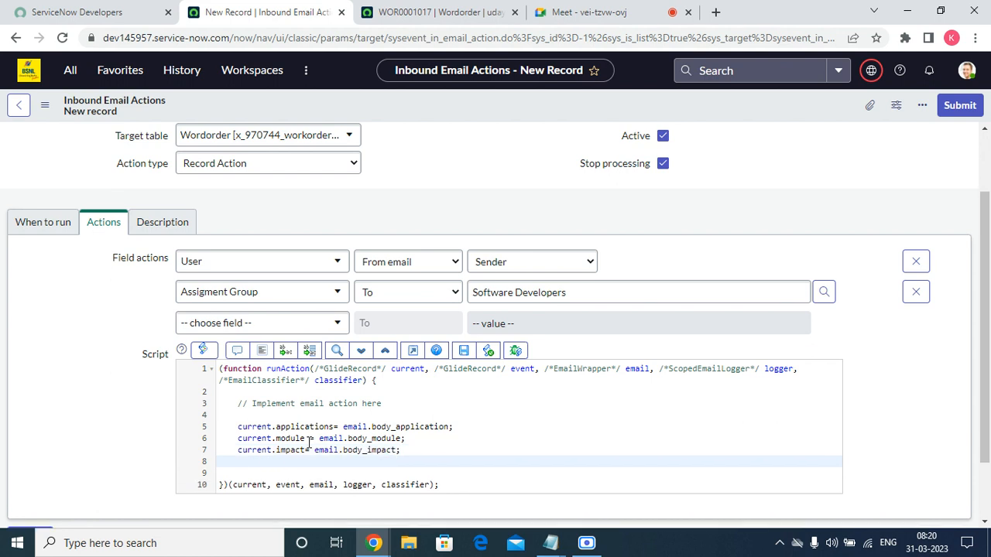
Add the script line "current.urgency = email.body_urgency;" below the impact line
{"action": "type", "text": "current.urgency = email.body_urgenc"}
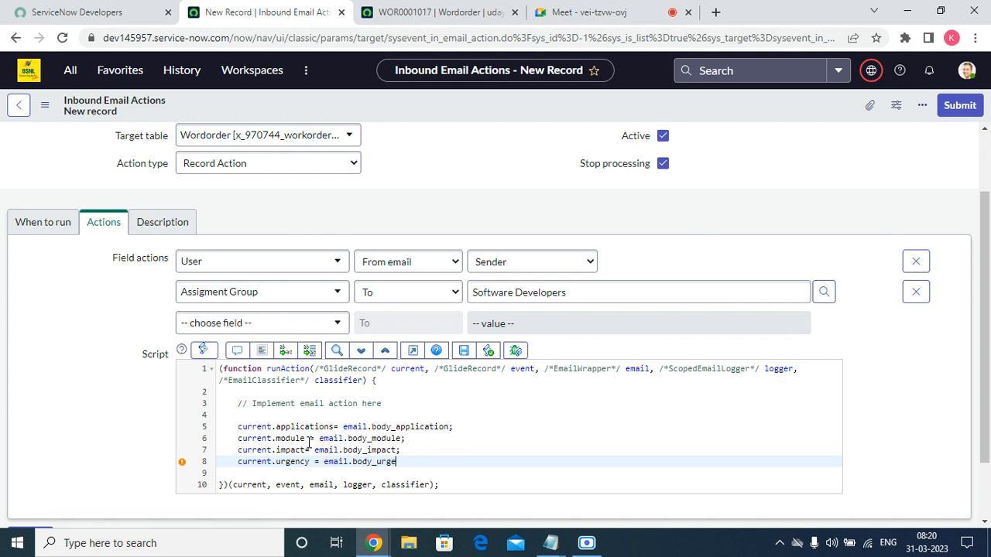
{"action": "type", "text": "y"}
{"action": "type", "text": ";"}
{"action": "key", "text": "Return"}
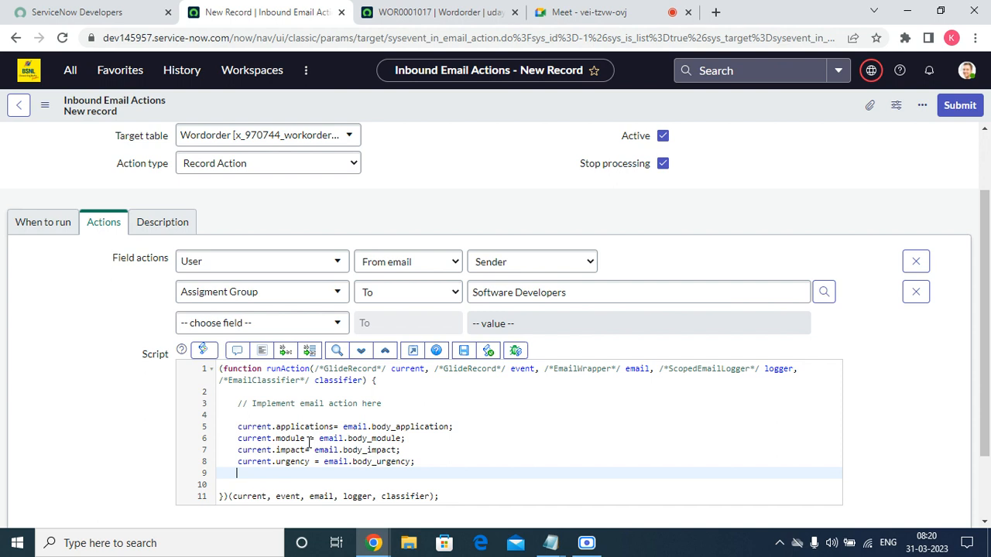
Add "current.insert();" as the script's last statement and save the inbound email action, staying on its form
{"action": "type", "text": "current.insert();"}
{"action": "right_click", "coordinate": [508, 95]}
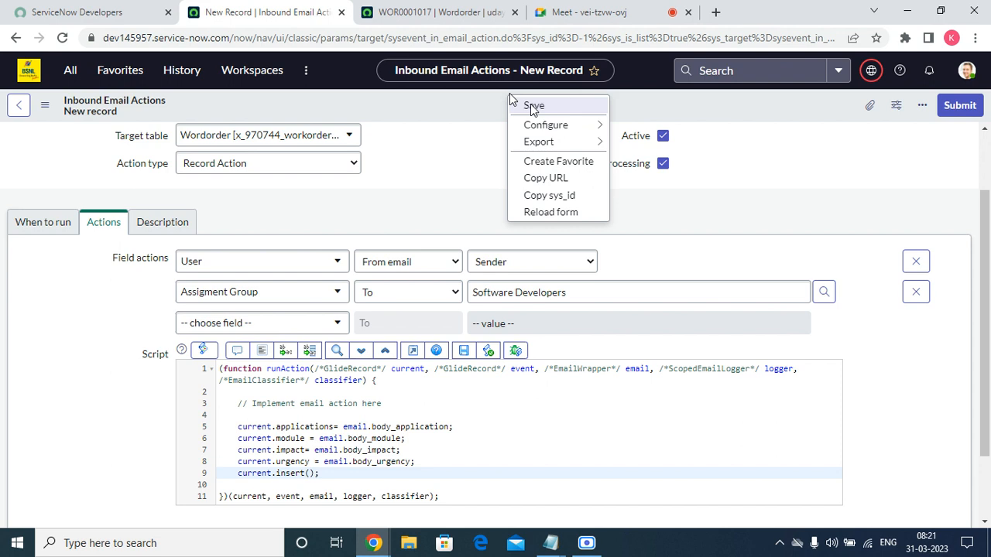
{"action": "left_click", "coordinate": [532, 106]}
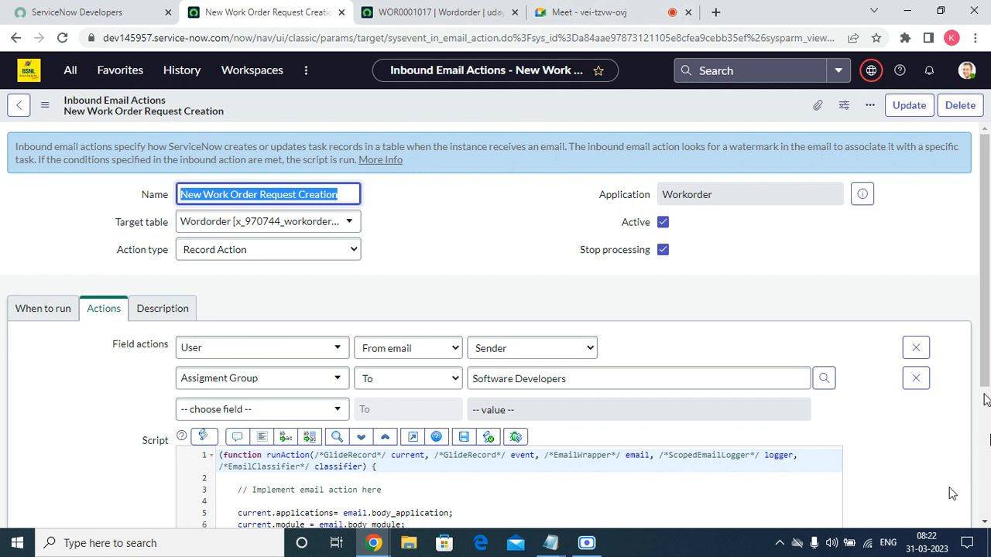
Review the saved script and update the New Work Order Request Creation record
{"action": "left_click_drag", "start_coordinate": [985, 364], "coordinate": [982, 499]}
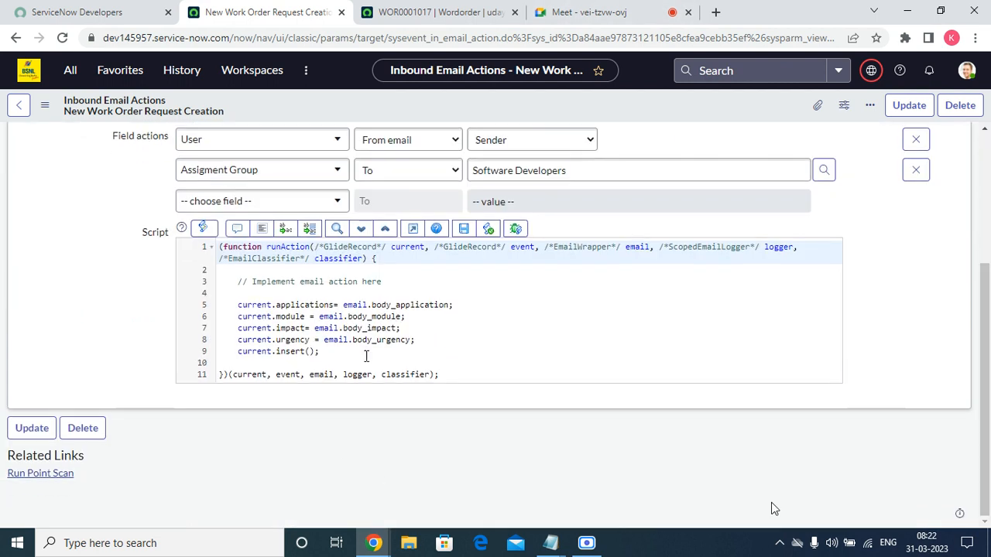
{"action": "left_click", "coordinate": [371, 340]}
{"action": "scroll", "coordinate": [581, 301], "scroll_direction": "up", "scroll_amount": 3}
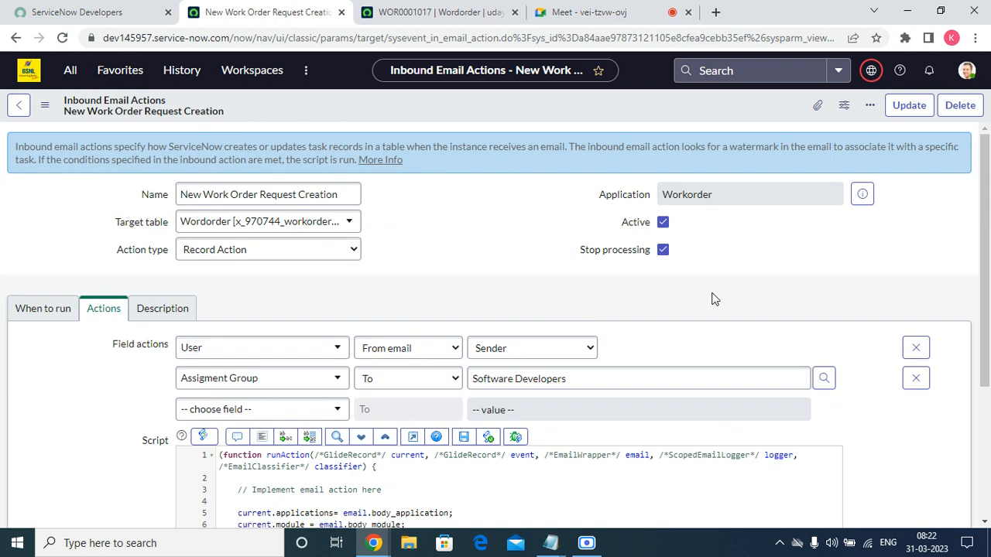
{"action": "left_click", "coordinate": [587, 544]}
{"action": "left_click", "coordinate": [587, 544]}
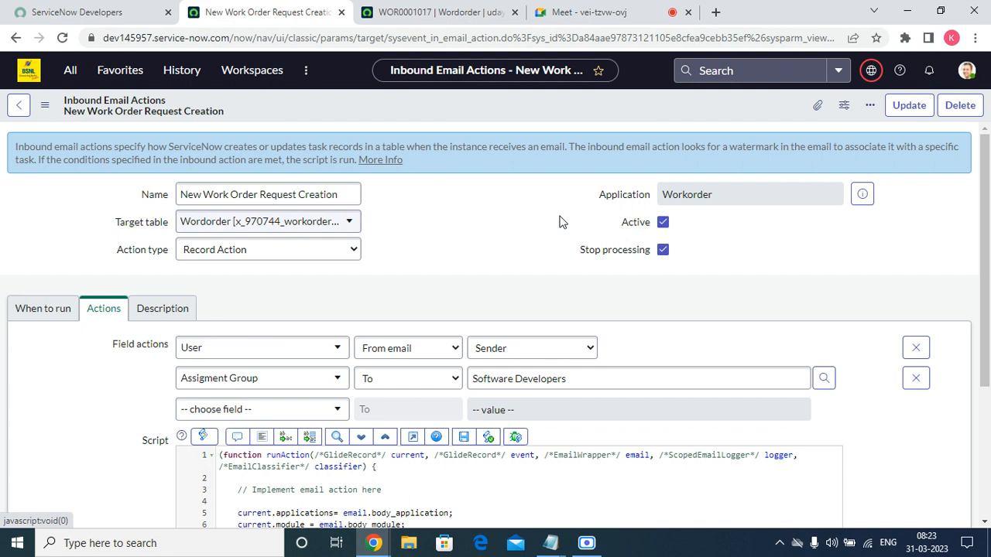
{"action": "left_click", "coordinate": [909, 105]}
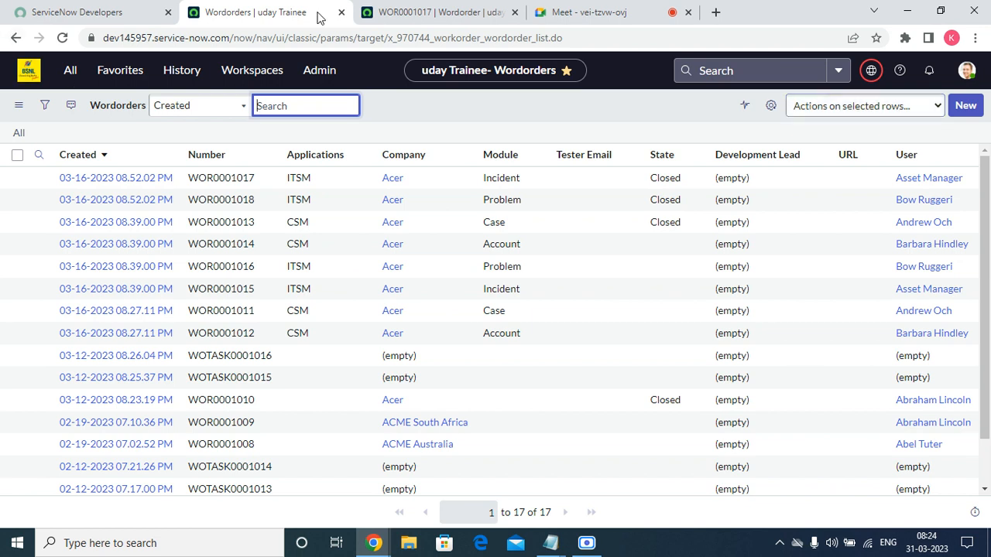
Open the Inbound Actions list under System Policy and sort it by Updated, newest first
{"action": "left_click", "coordinate": [122, 69]}
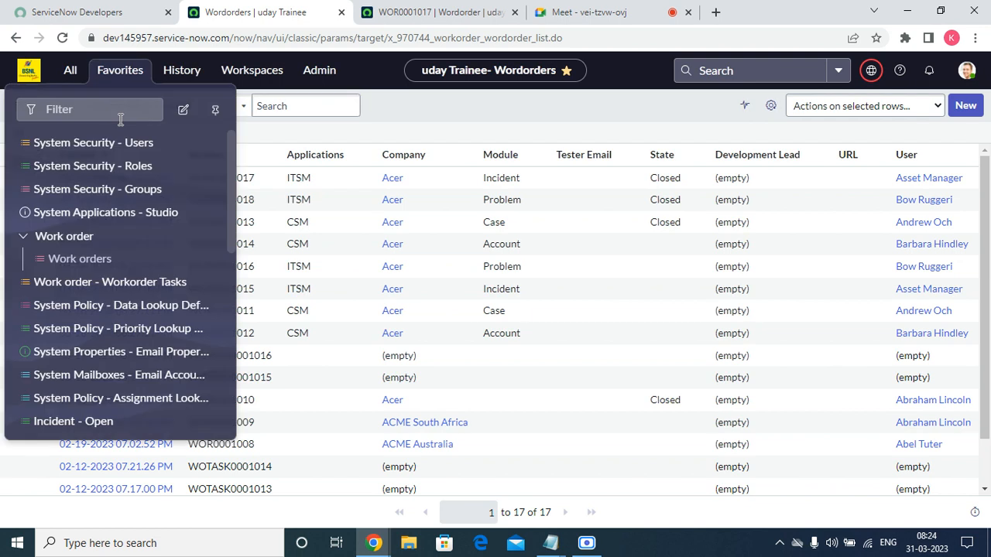
{"action": "left_click", "coordinate": [66, 76]}
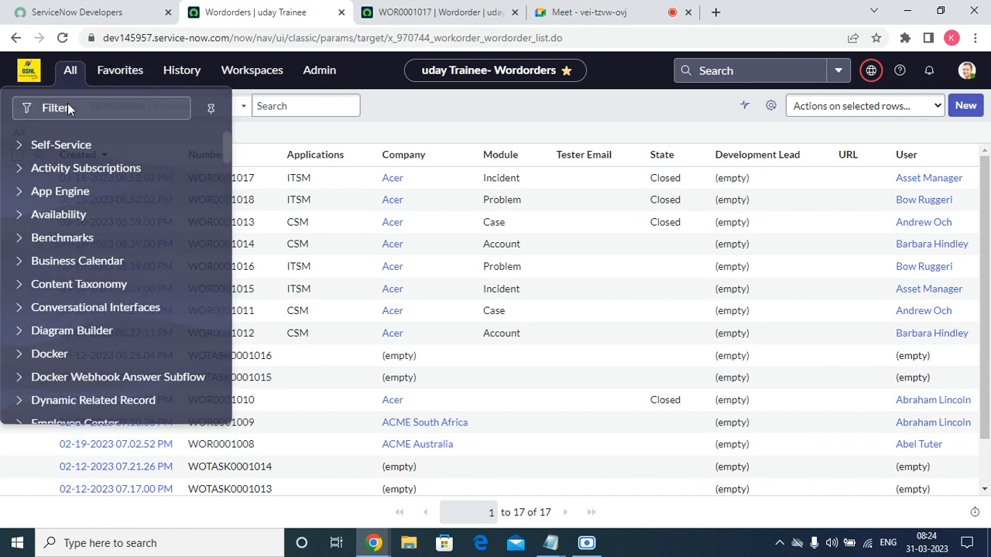
{"action": "left_click", "coordinate": [80, 111]}
{"action": "type", "text": "inbou"}
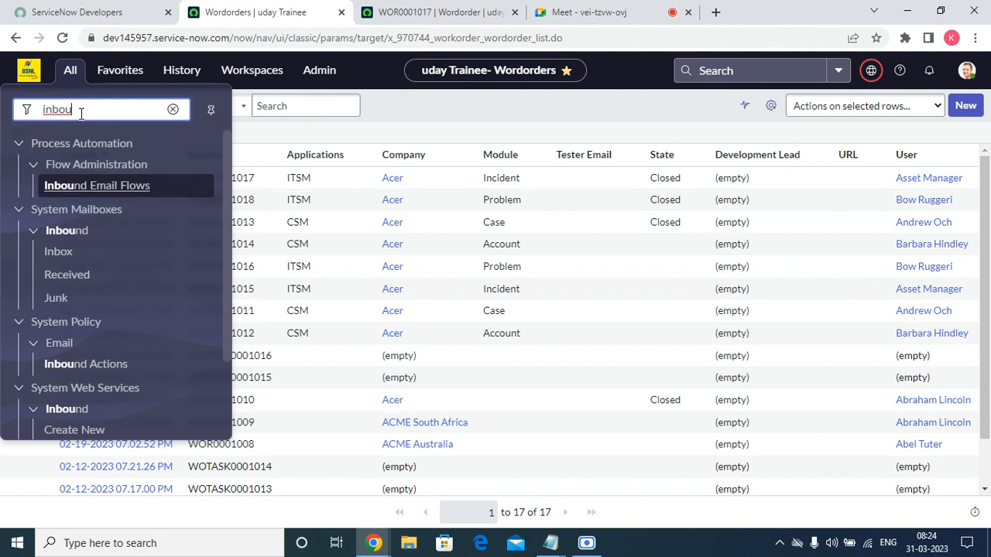
{"action": "type", "text": "d"}
{"action": "key", "text": "BackSpace"}
{"action": "type", "text": "nd"}
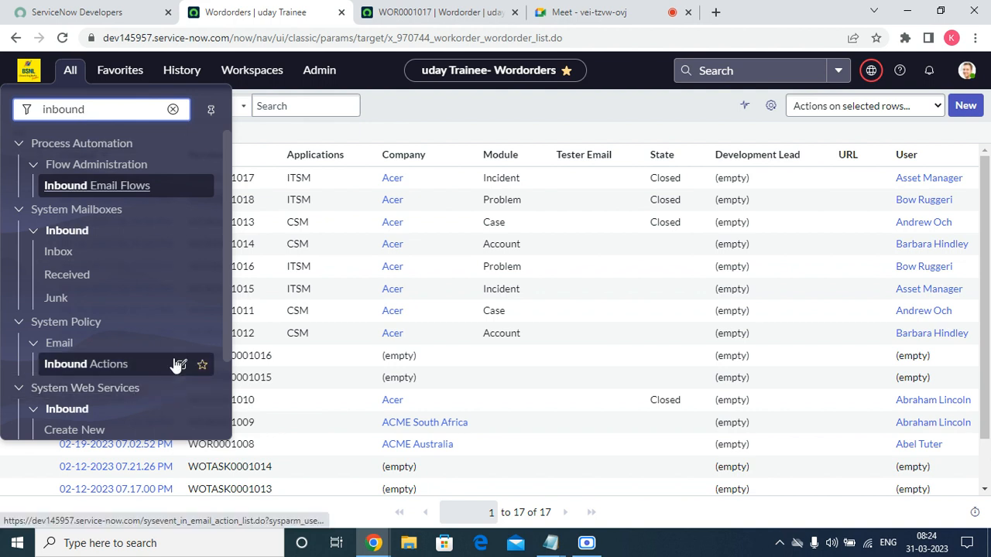
{"action": "left_click", "coordinate": [97, 367]}
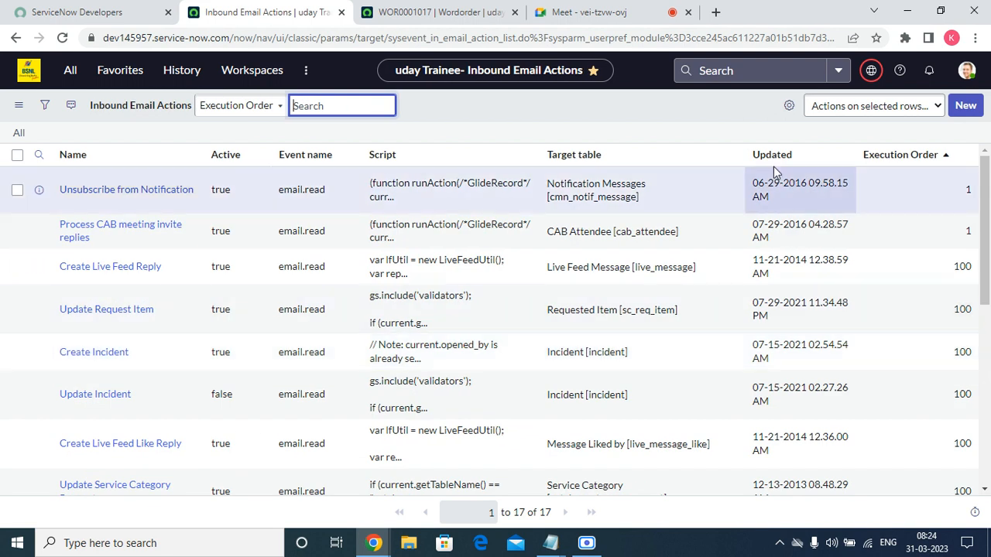
{"action": "left_click", "coordinate": [766, 157]}
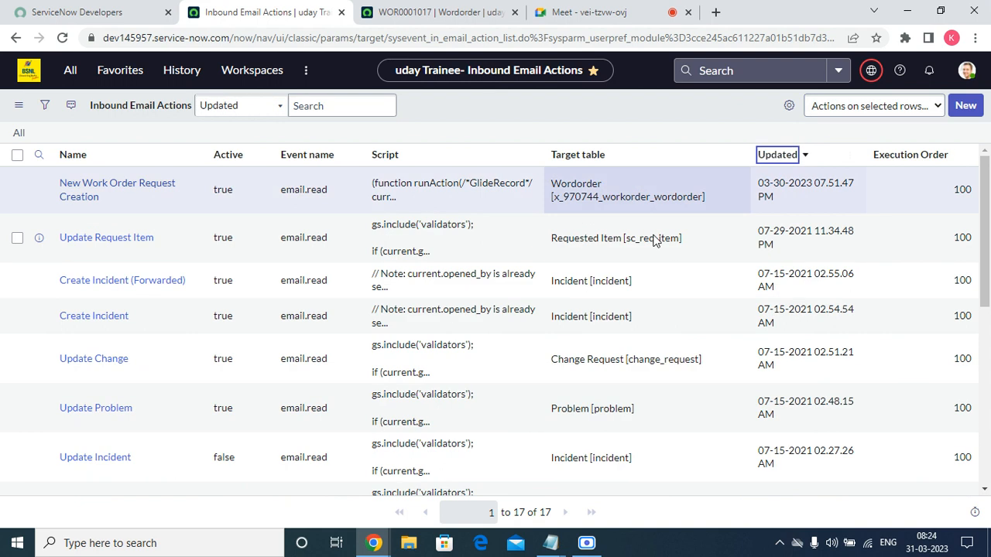
Create a new inbound email action named "Work Order Creation" with Active and Stop processing enabled
{"action": "left_click", "coordinate": [967, 107]}
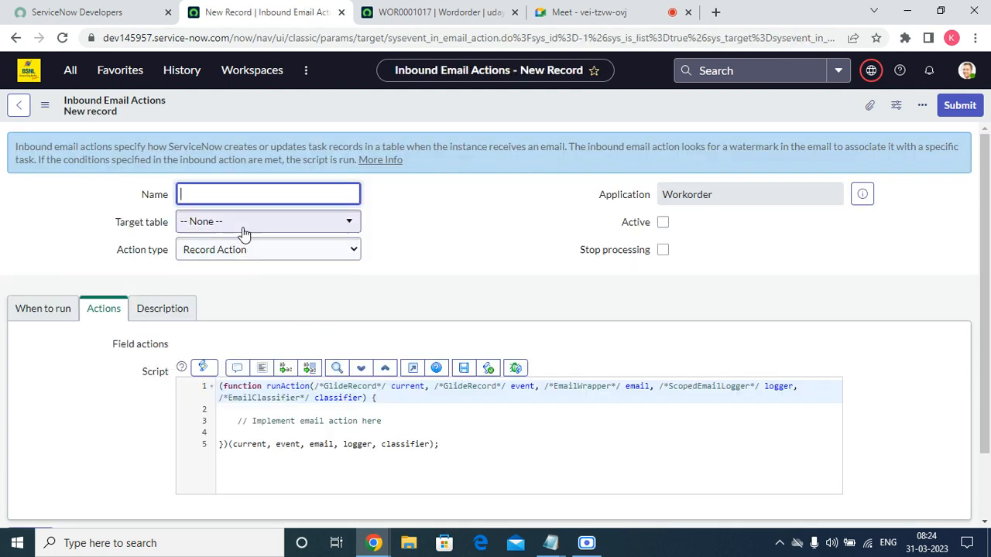
{"action": "left_click", "coordinate": [243, 224]}
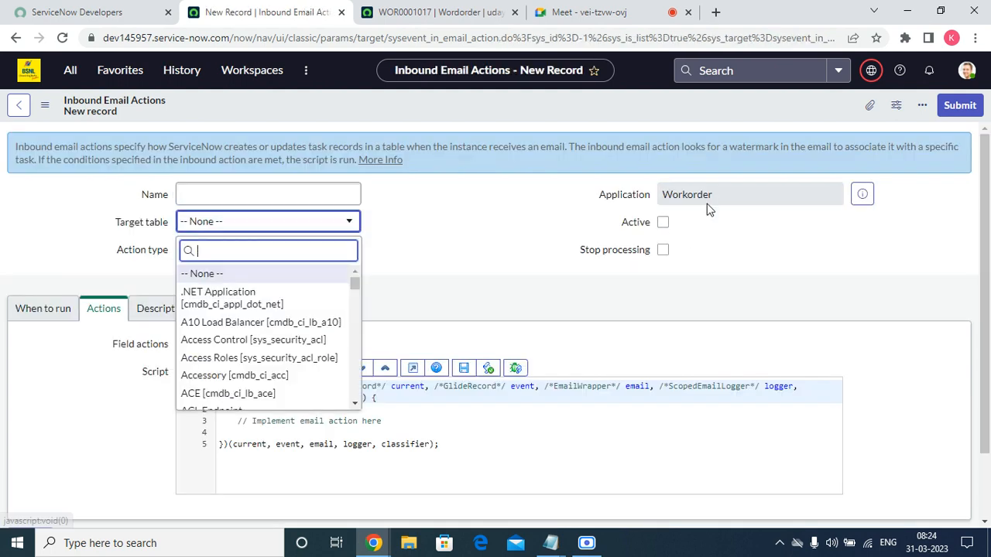
{"action": "left_click", "coordinate": [667, 232]}
{"action": "left_click", "coordinate": [663, 249]}
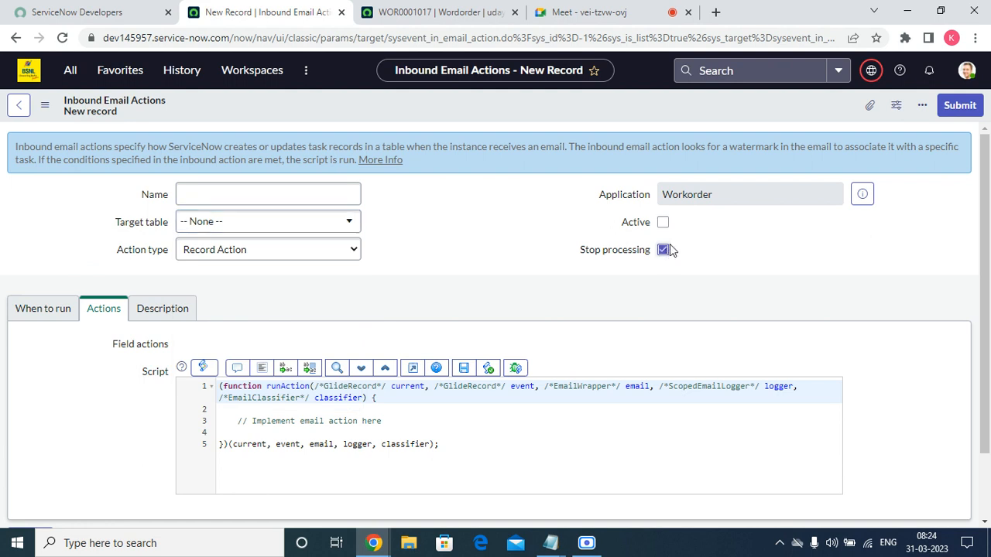
{"action": "left_click", "coordinate": [662, 222]}
{"action": "left_click", "coordinate": [212, 196]}
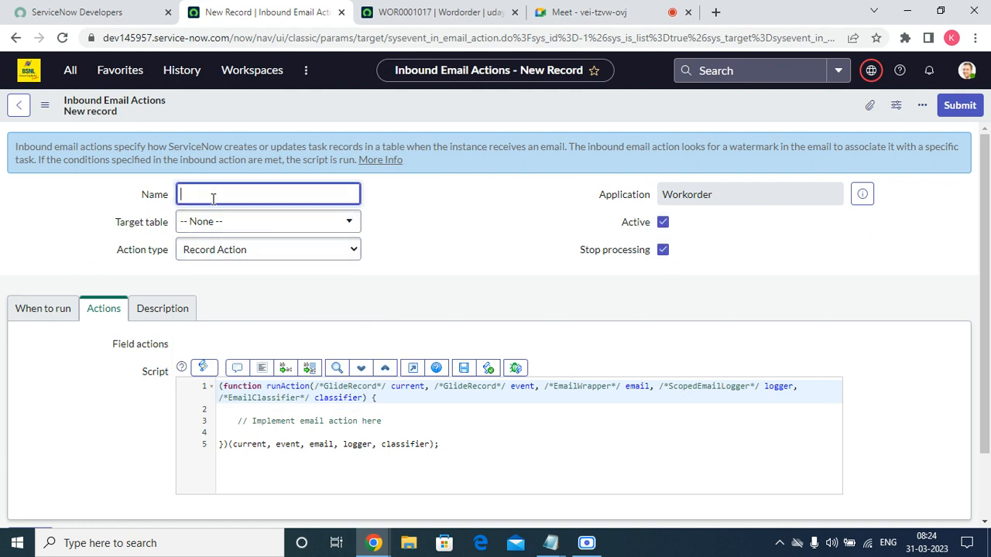
{"action": "type", "text": "E"}
{"action": "key", "text": "BackSpace"}
{"action": "type", "text": "Work Order Creation"}
Set the target table to Wordorder [x_970744_workorder_wordorder]
{"action": "left_click", "coordinate": [229, 222]}
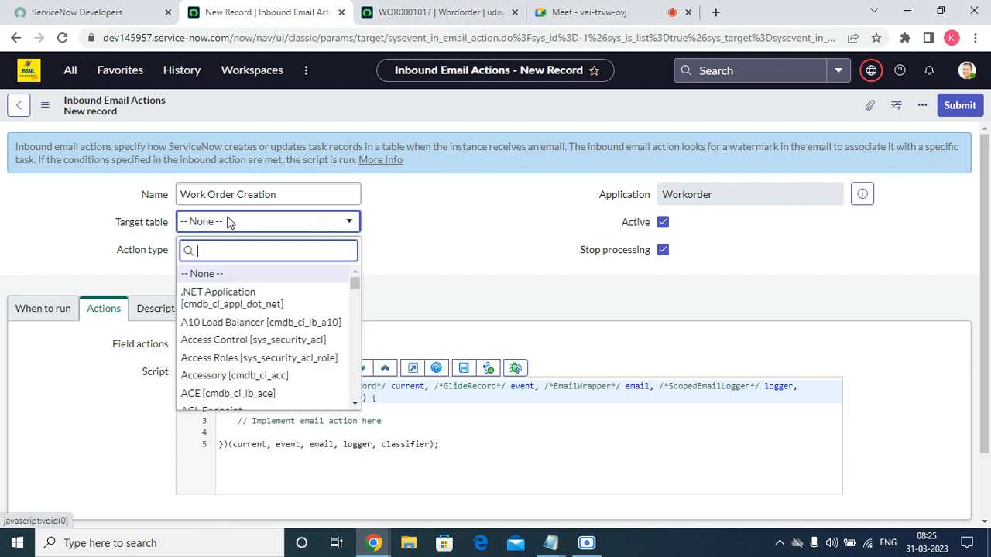
{"action": "type", "text": "work or"}
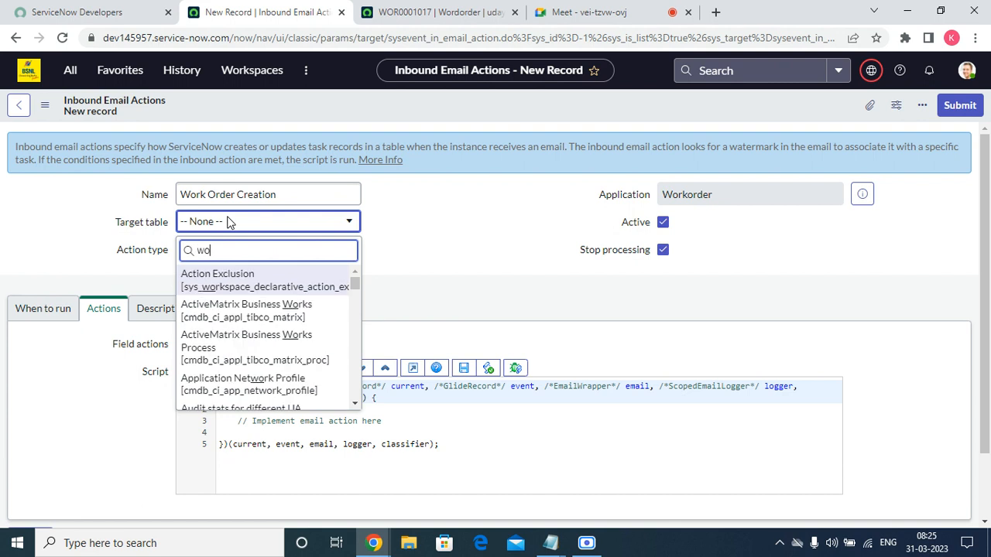
{"action": "key", "text": "BackSpace"}
{"action": "key", "text": "BackSpace"}
{"action": "key", "text": "BackSpace"}
{"action": "type", "text": "or"}
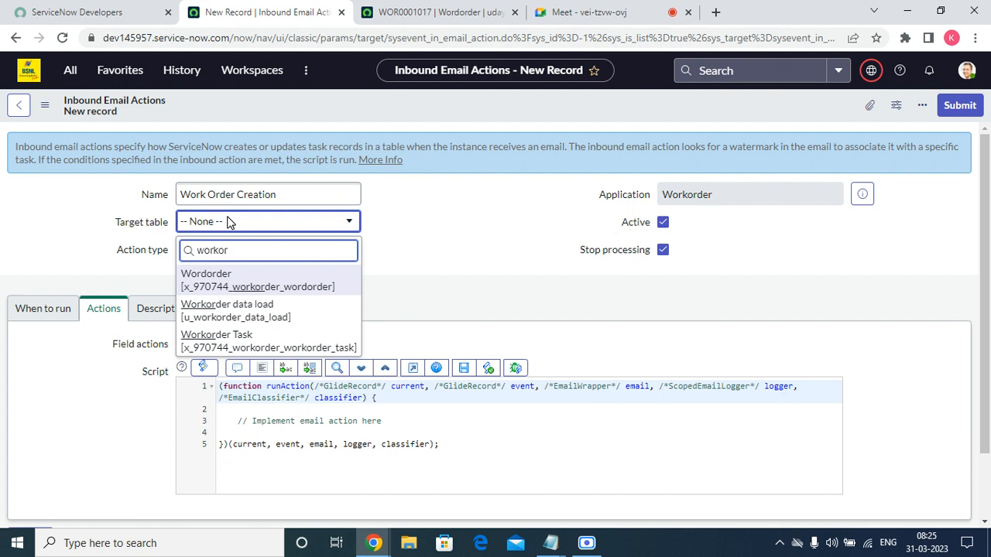
{"action": "left_click", "coordinate": [287, 281]}
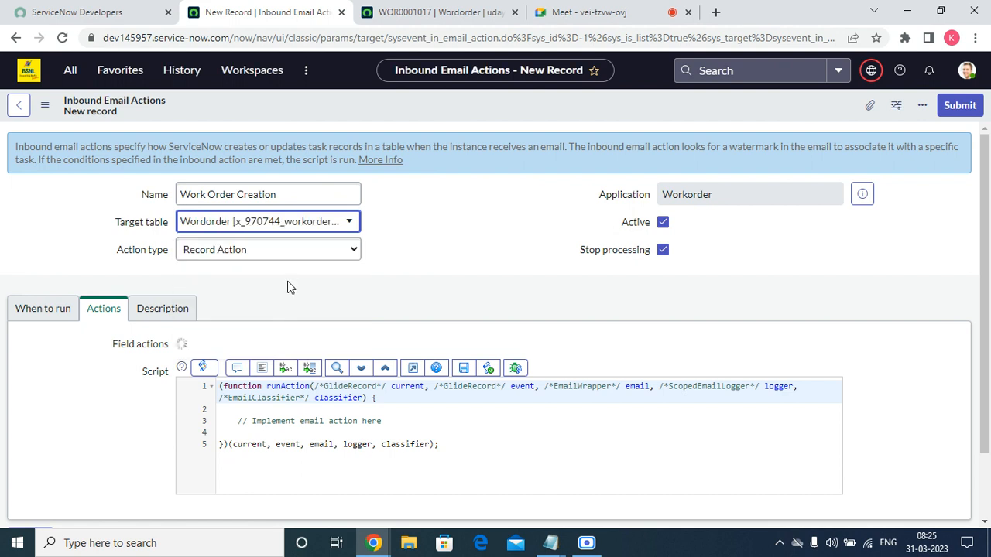
Set the inbound action's trigger type to Reply in its run conditions
{"action": "left_click", "coordinate": [46, 309]}
{"action": "scroll", "coordinate": [306, 326], "scroll_direction": "down", "scroll_amount": 2}
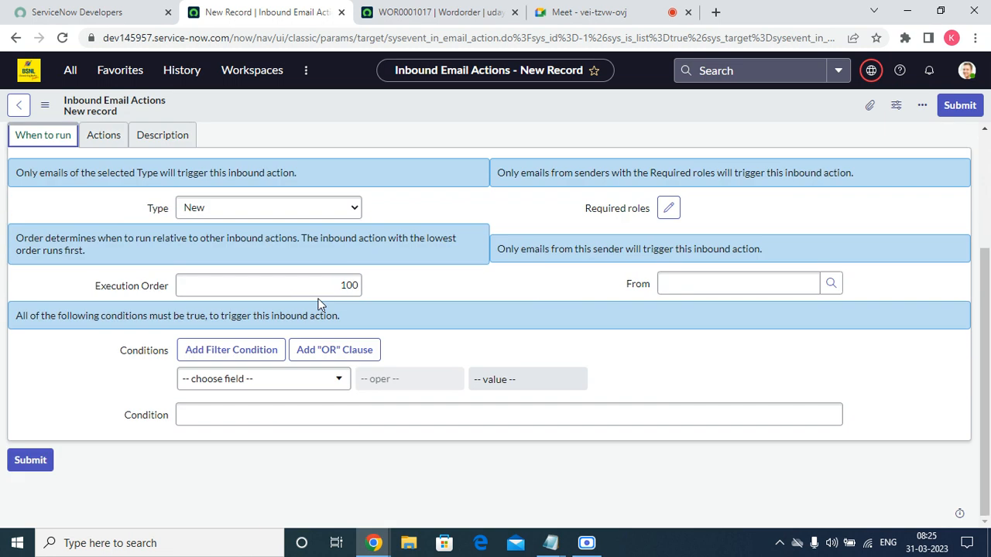
{"action": "left_click", "coordinate": [315, 220]}
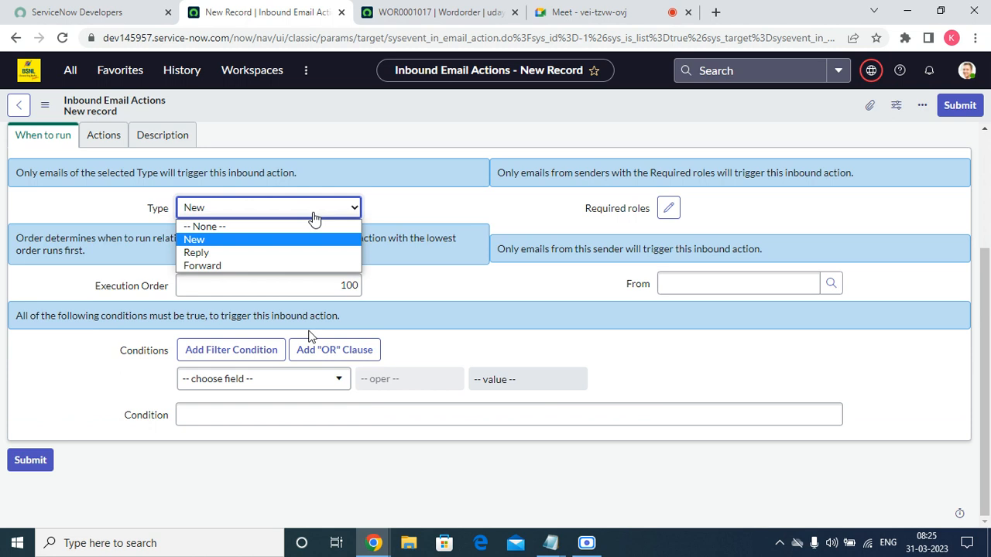
{"action": "left_click", "coordinate": [261, 256]}
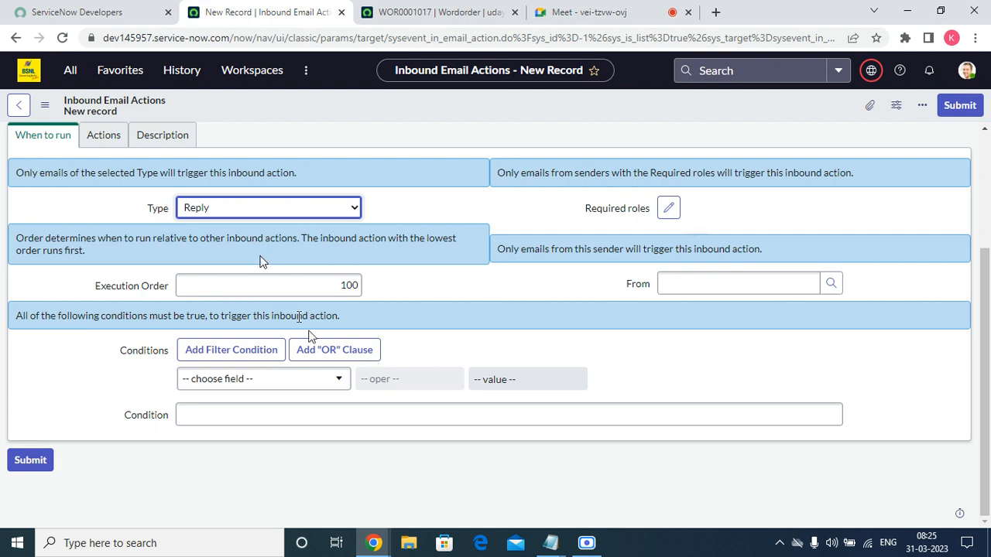
{"action": "key", "text": "Tab"}
{"action": "left_click", "coordinate": [757, 286]}
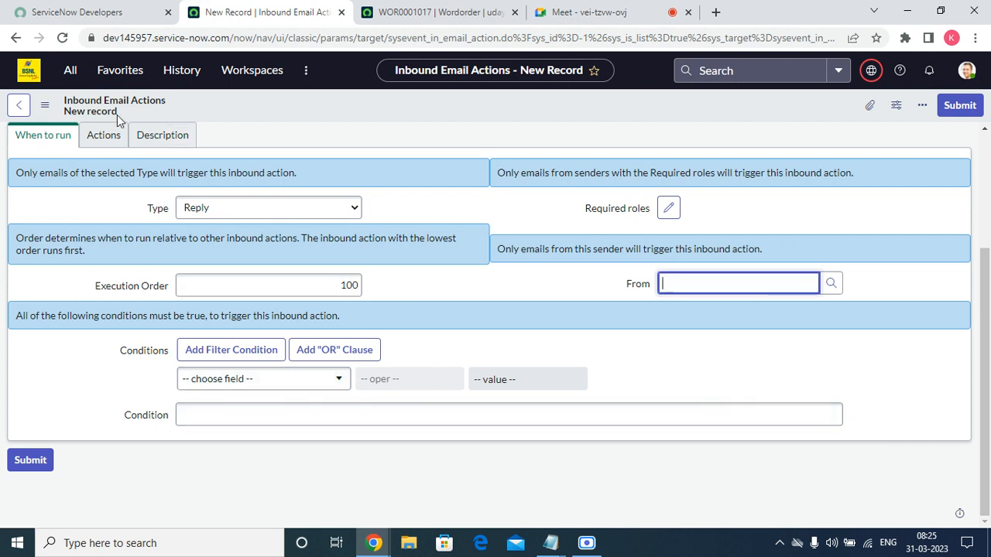
Try adding a field action for the Comments field, without entering a value
{"action": "left_click", "coordinate": [103, 135]}
{"action": "left_click", "coordinate": [255, 263]}
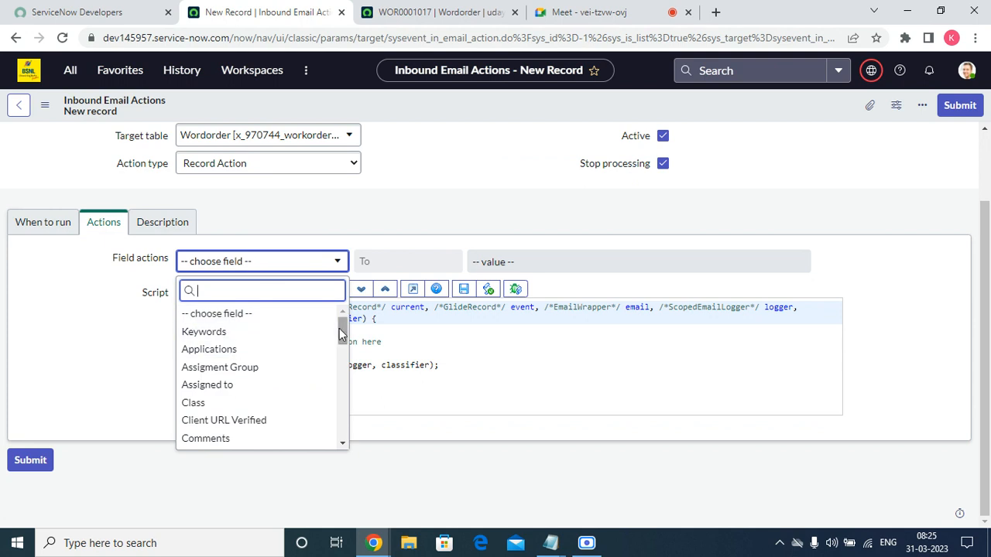
{"action": "left_click_drag", "start_coordinate": [341, 333], "coordinate": [355, 357]}
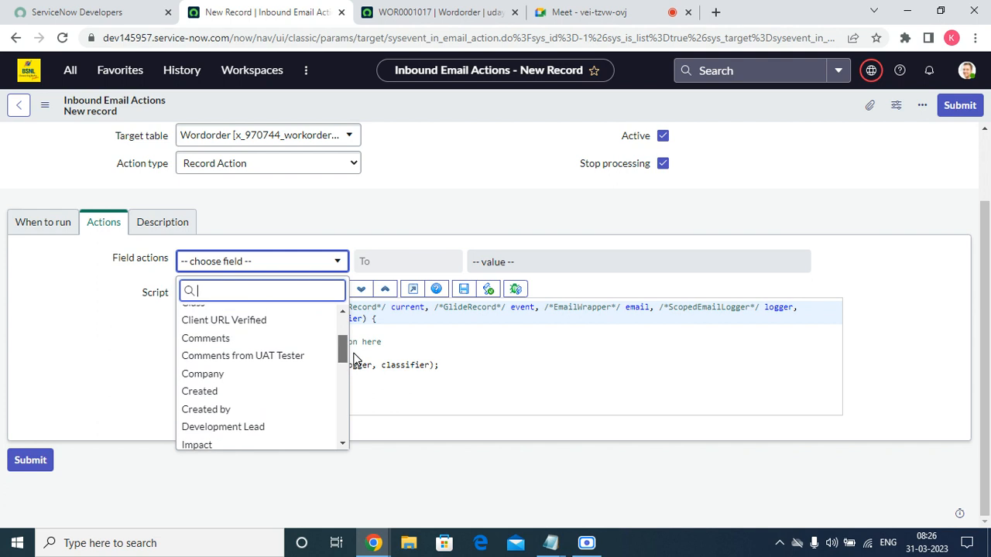
{"action": "left_click", "coordinate": [224, 348]}
{"action": "left_click", "coordinate": [418, 265]}
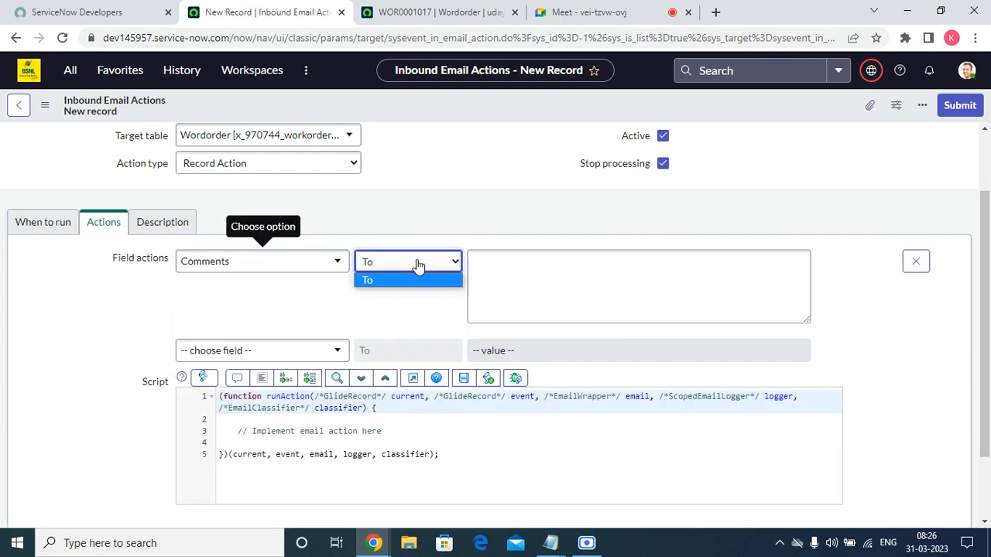
{"action": "left_click", "coordinate": [416, 267]}
{"action": "left_click", "coordinate": [417, 267]}
{"action": "left_click", "coordinate": [418, 266]}
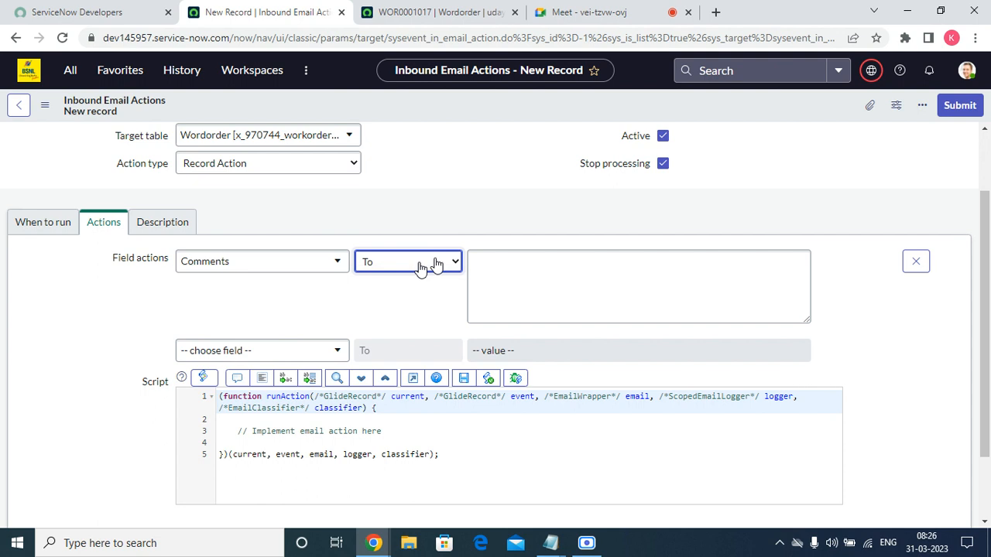
{"action": "left_click", "coordinate": [445, 261]}
{"action": "left_click", "coordinate": [450, 262]}
{"action": "left_click", "coordinate": [511, 262]}
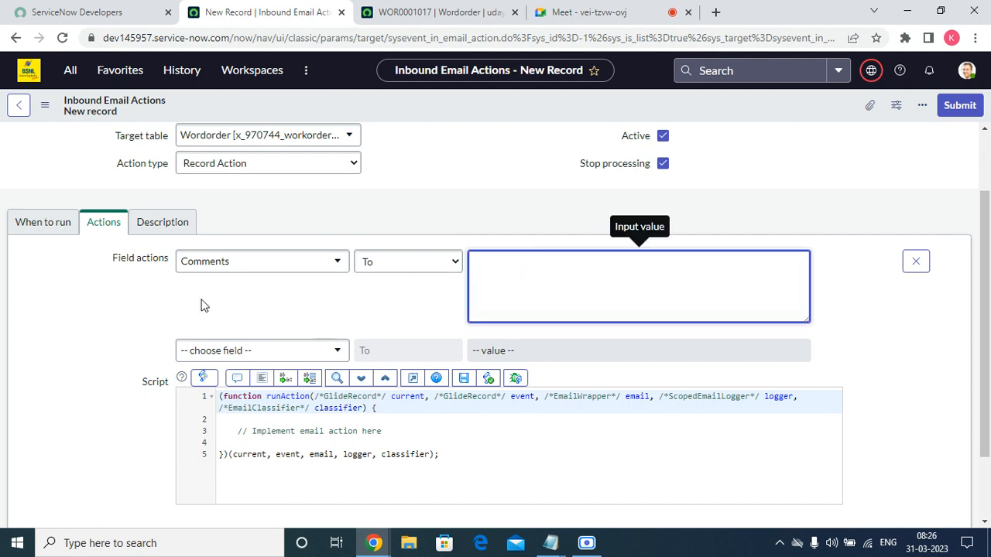
{"action": "left_click", "coordinate": [230, 265]}
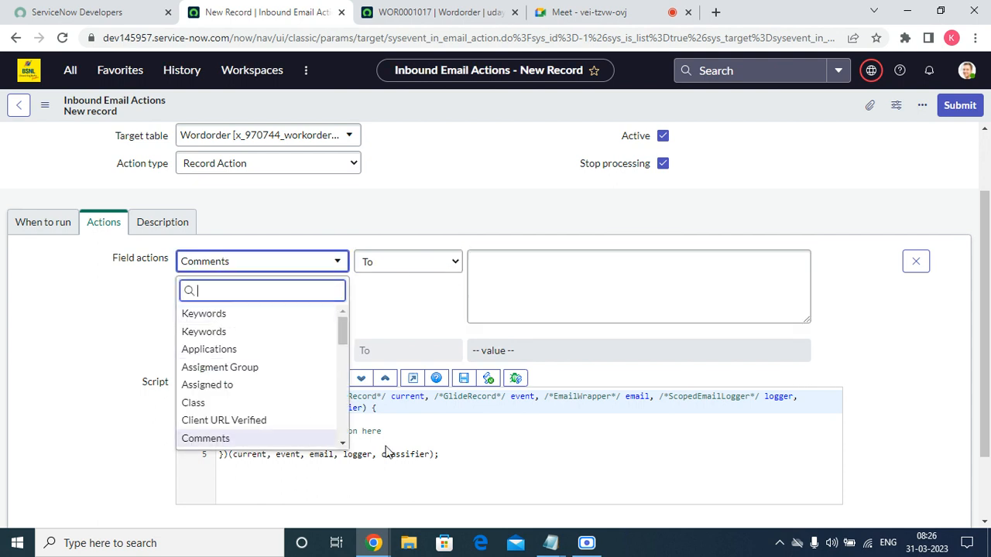
{"action": "left_click", "coordinate": [404, 422]}
Add the script line "current.comments = email.body;" below the "Implement email action here" comment
{"action": "left_click", "coordinate": [401, 428]}
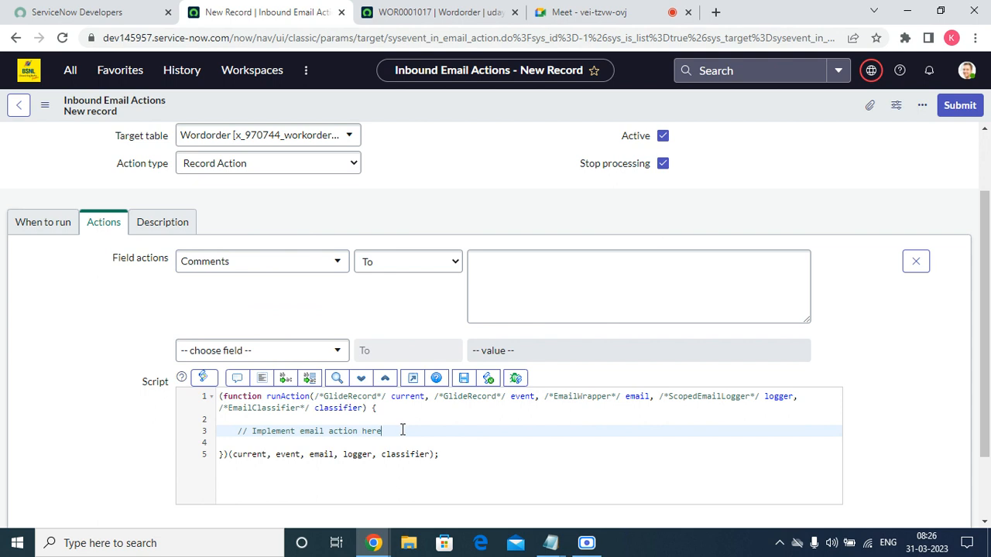
{"action": "key", "text": "Return"}
{"action": "key", "text": "Return"}
{"action": "key", "text": "Return"}
{"action": "type", "text": "curubet."}
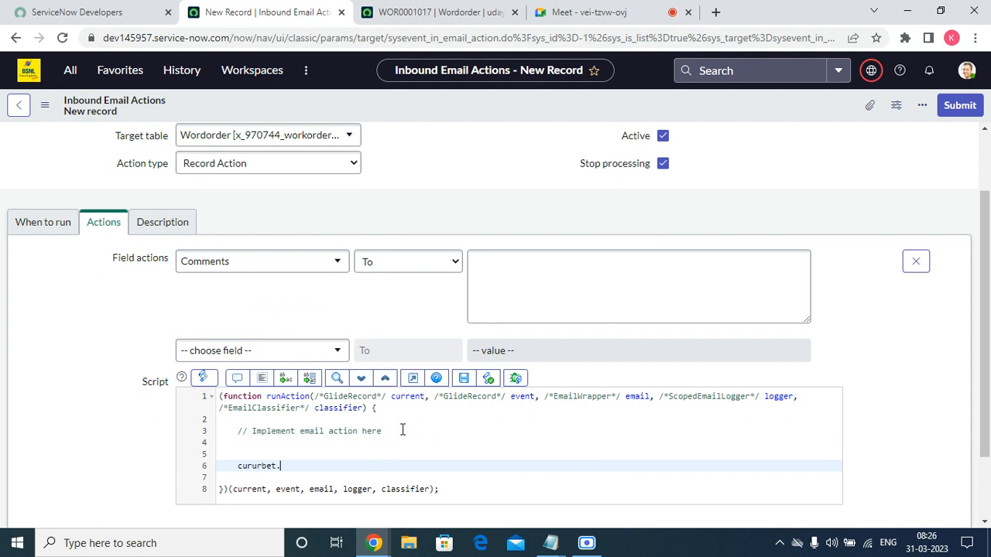
{"action": "key", "text": "BackSpace"}
{"action": "key", "text": "BackSpace"}
{"action": "key", "text": "BackSpace"}
{"action": "key", "text": "BackSpace"}
{"action": "key", "text": "BackSpace"}
{"action": "key", "text": "BackSpace"}
{"action": "type", "text": "rent"}
{"action": "type", "text": "s.co"}
{"action": "key", "text": "BackSpace"}
{"action": "key", "text": "BackSpace"}
{"action": "key", "text": "BackSpace"}
{"action": "key", "text": "BackSpace"}
{"action": "type", "text": ".comments"}
{"action": "type", "text": " = c"}
{"action": "type", "text": "mail"}
{"action": "key", "text": "BackSpace"}
{"action": "type", "text": "il"}
{"action": "key", "text": "BackSpace"}
{"action": "key", "text": "BackSpace"}
{"action": "type", "text": "ail.body;"}
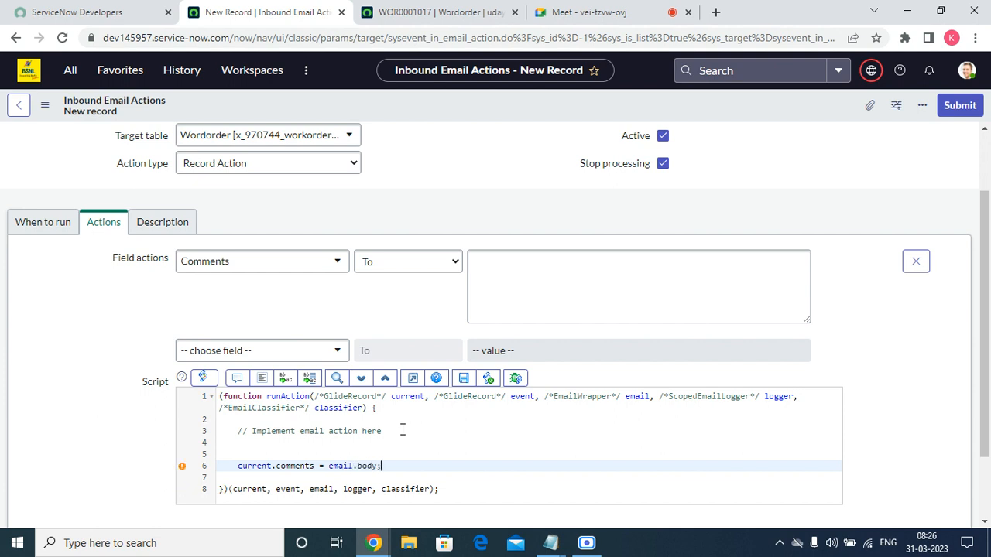
Add "current.update();" as the next script line below the comments assignment
{"action": "key", "text": "Return"}
{"action": "type", "text": "cyrrent"}
{"action": "key", "text": "BackSpace"}
{"action": "key", "text": "BackSpace"}
{"action": "key", "text": "BackSpace"}
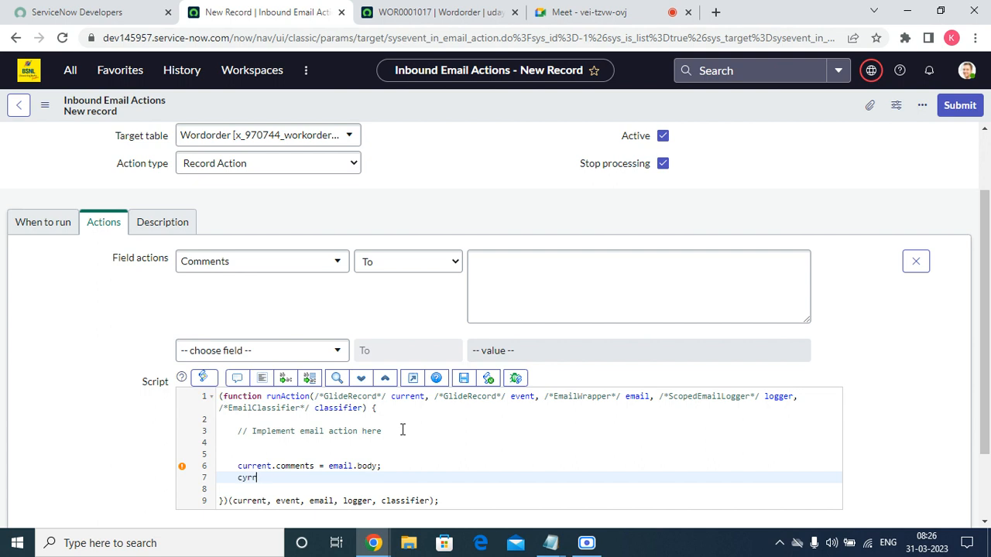
{"action": "key", "text": "BackSpace"}
{"action": "key", "text": "BackSpace"}
{"action": "key", "text": "BackSpace"}
{"action": "type", "text": "urrent.update("}
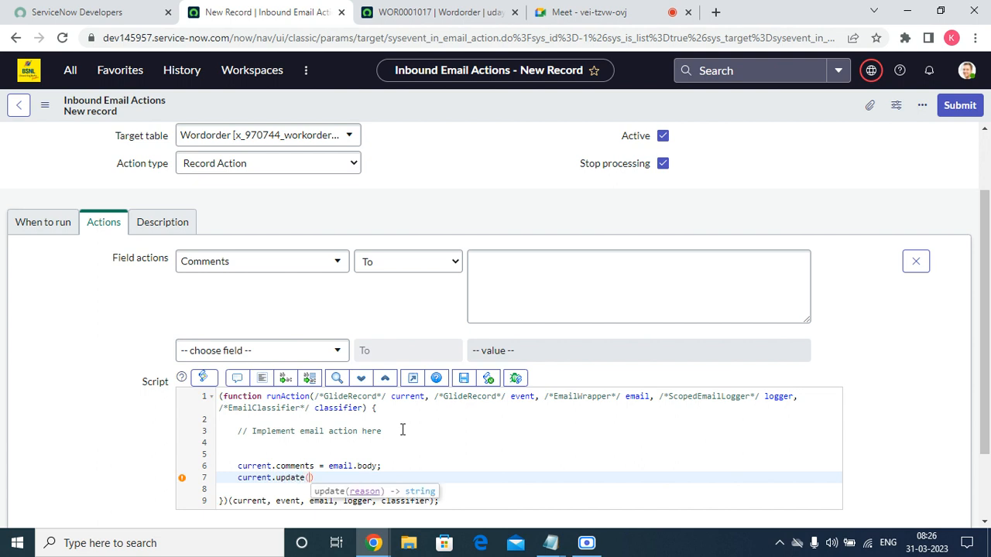
{"action": "type", "text": ")"}
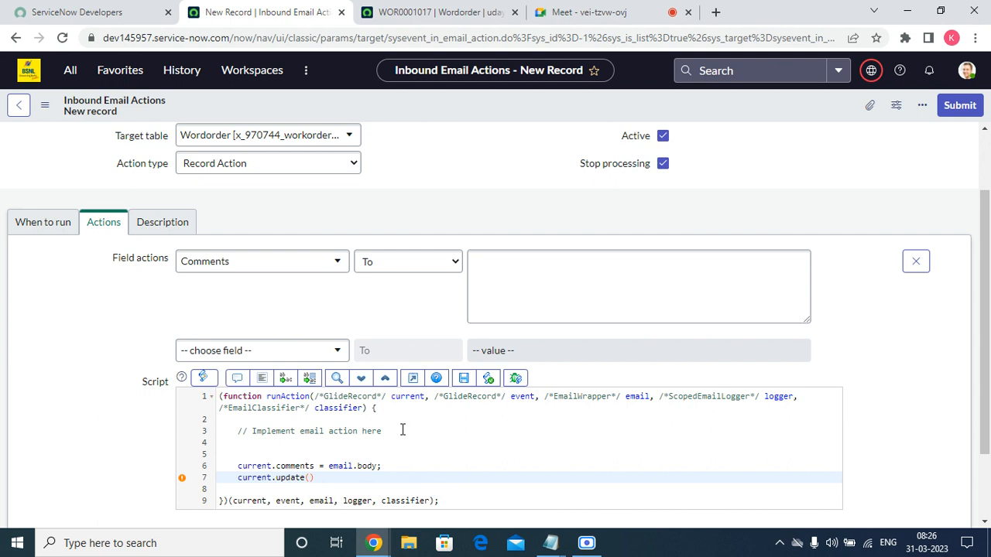
{"action": "type", "text": ";"}
Remove the empty Comments field action from the inbound action
{"action": "left_click", "coordinate": [398, 263]}
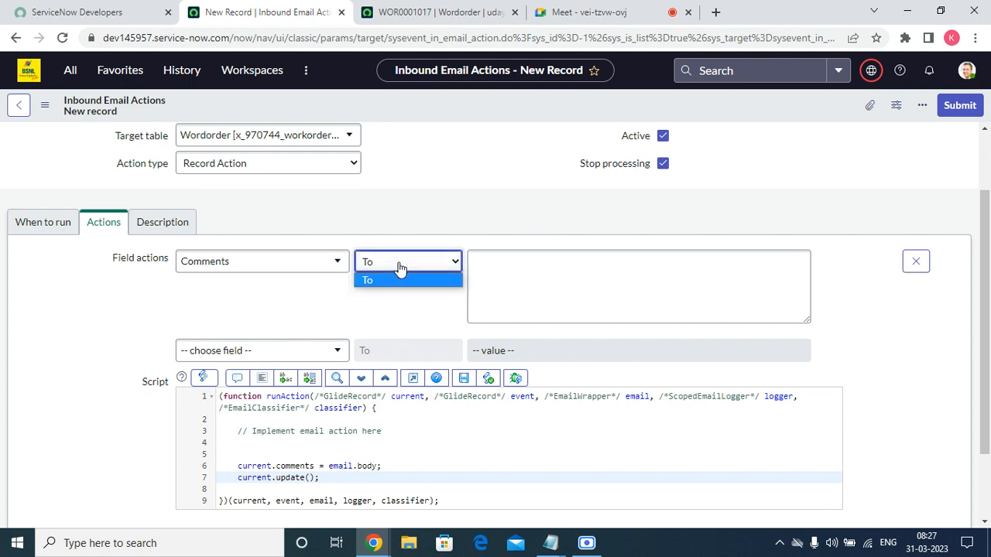
{"action": "left_click", "coordinate": [381, 280]}
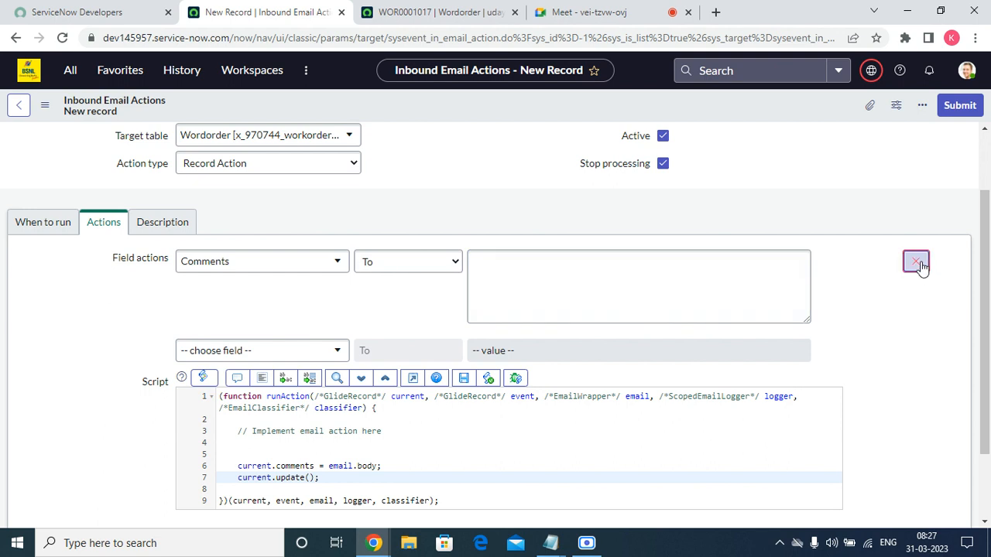
{"action": "left_click", "coordinate": [917, 263]}
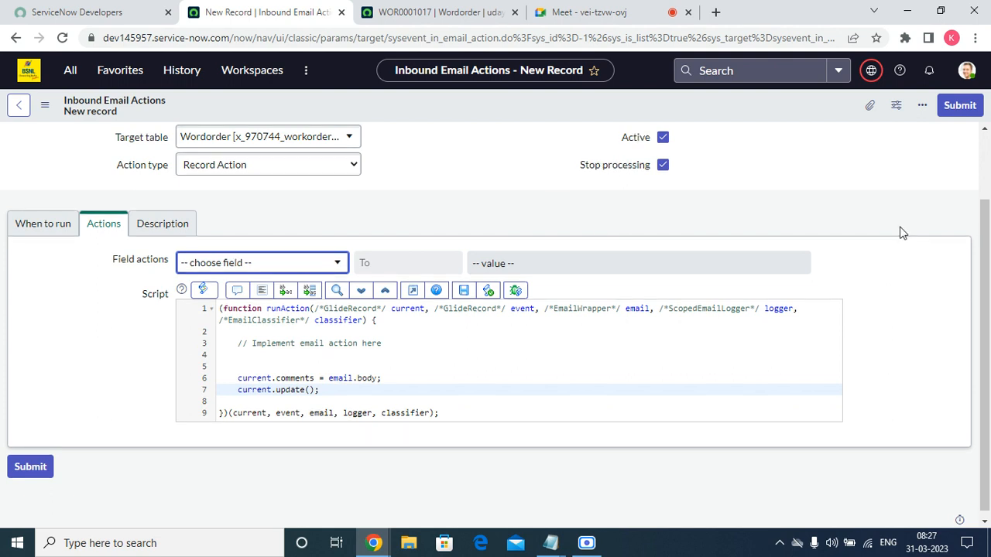
Return to the Inbound Email Actions list, discarding the unsaved Work Order Creation inbound action
{"action": "scroll", "coordinate": [900, 227], "scroll_direction": "up", "scroll_amount": 2}
{"action": "left_click", "coordinate": [78, 78]}
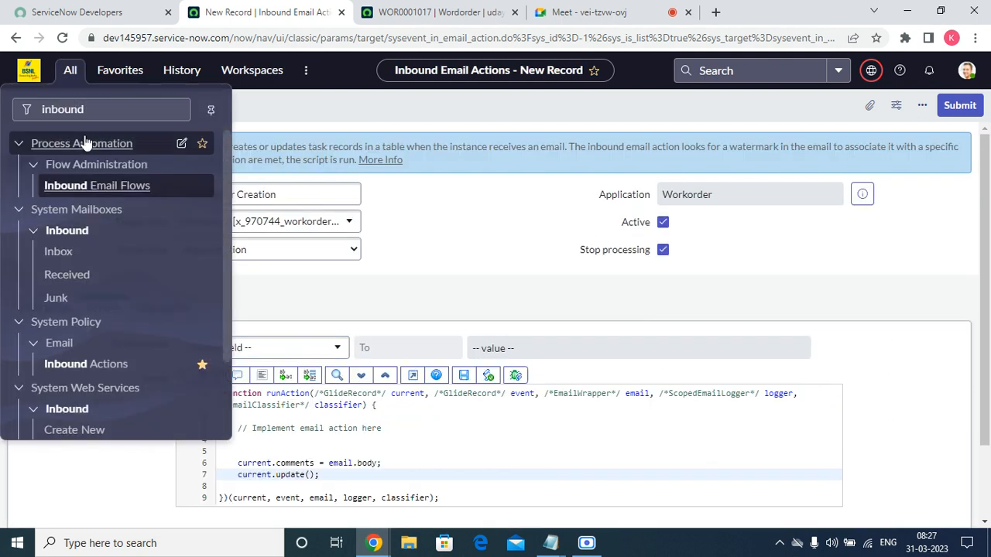
{"action": "left_click", "coordinate": [95, 365]}
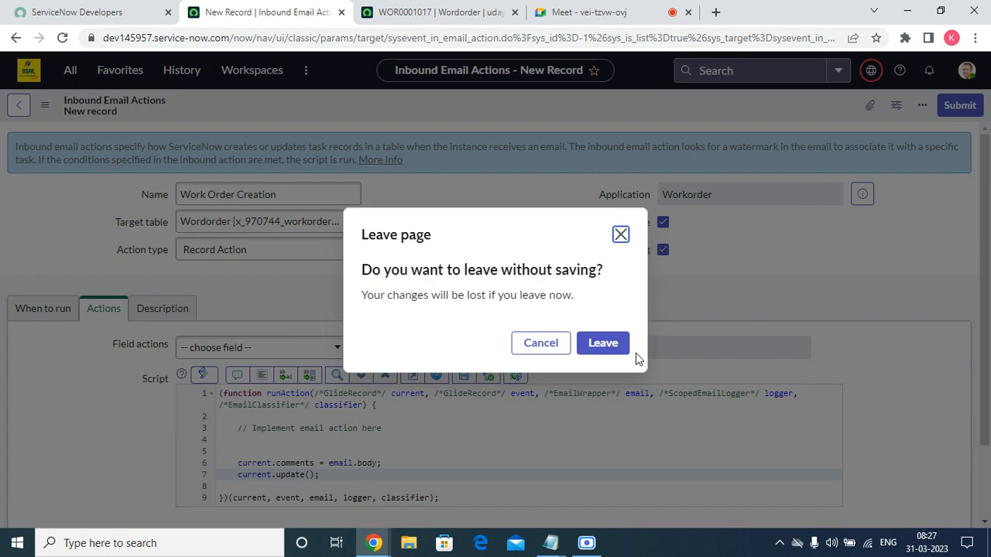
{"action": "left_click", "coordinate": [599, 343]}
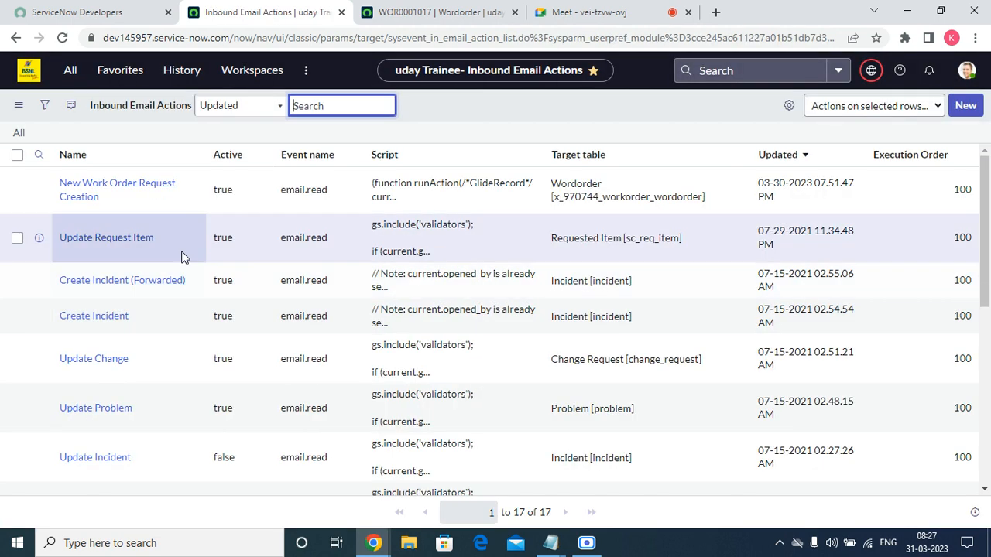
Open the Update Incident inbound action in a separate tab and examine the script line that assigns current.comments
{"action": "scroll", "coordinate": [206, 348], "scroll_direction": "down", "scroll_amount": 5}
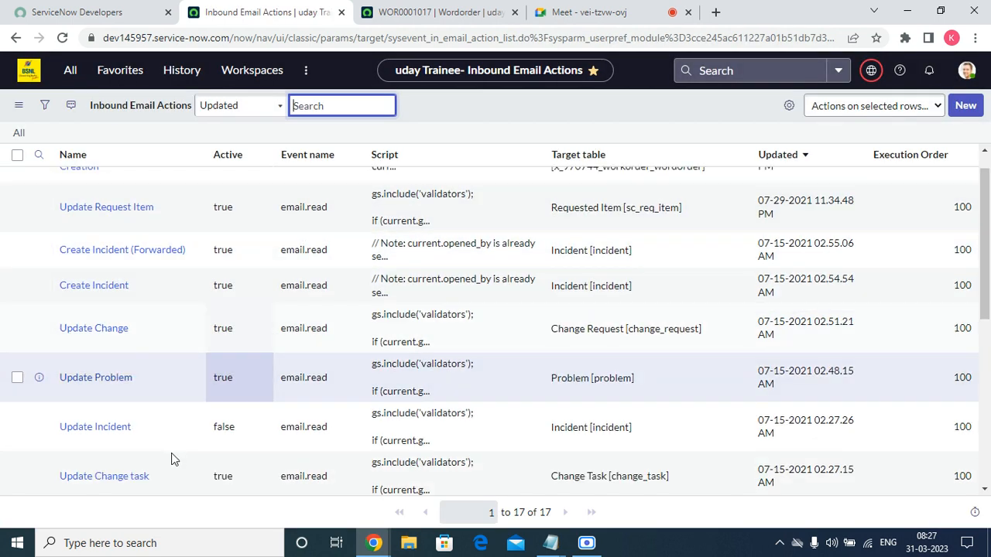
{"action": "scroll", "coordinate": [436, 395], "scroll_direction": "up", "scroll_amount": 5}
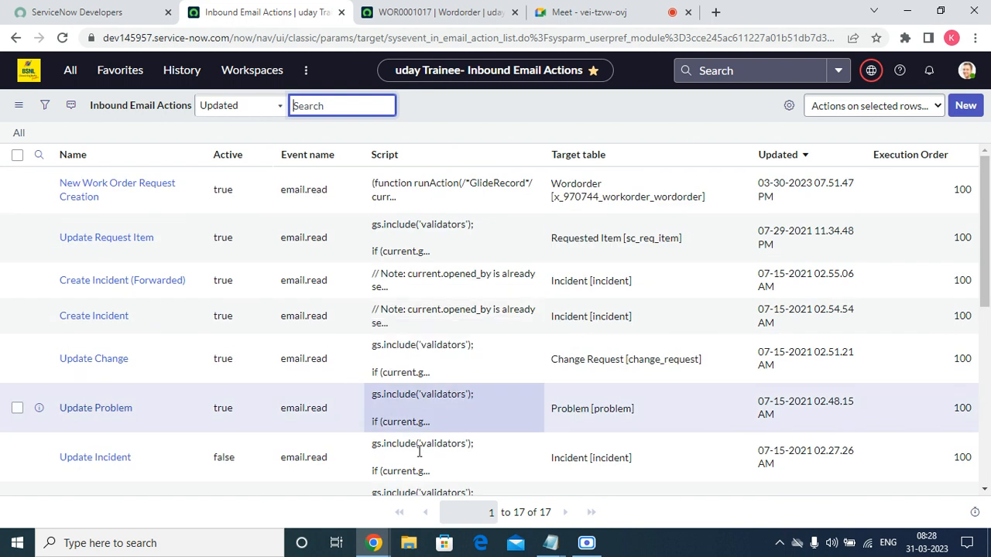
{"action": "right_click", "coordinate": [37, 460]}
{"action": "left_click", "coordinate": [117, 339]}
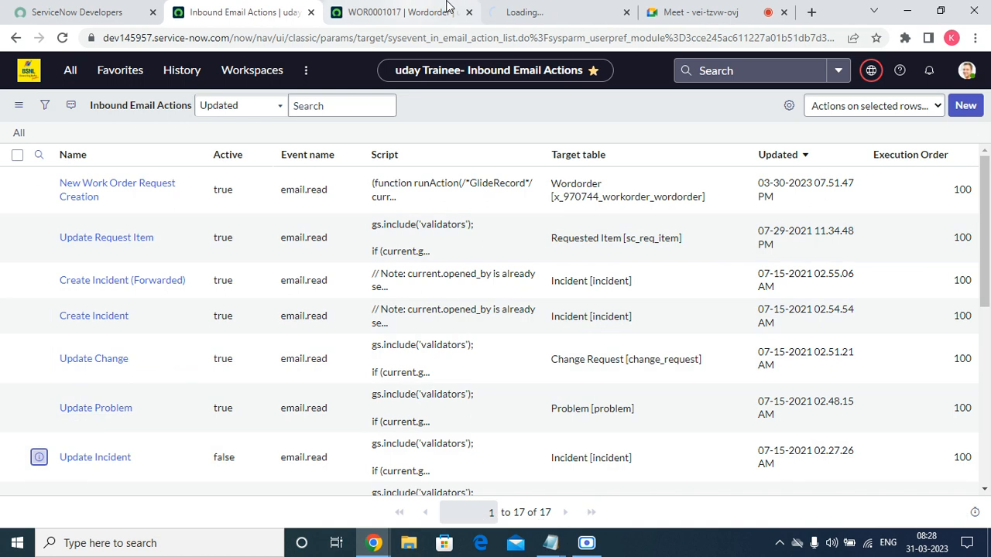
{"action": "left_click", "coordinate": [577, 8]}
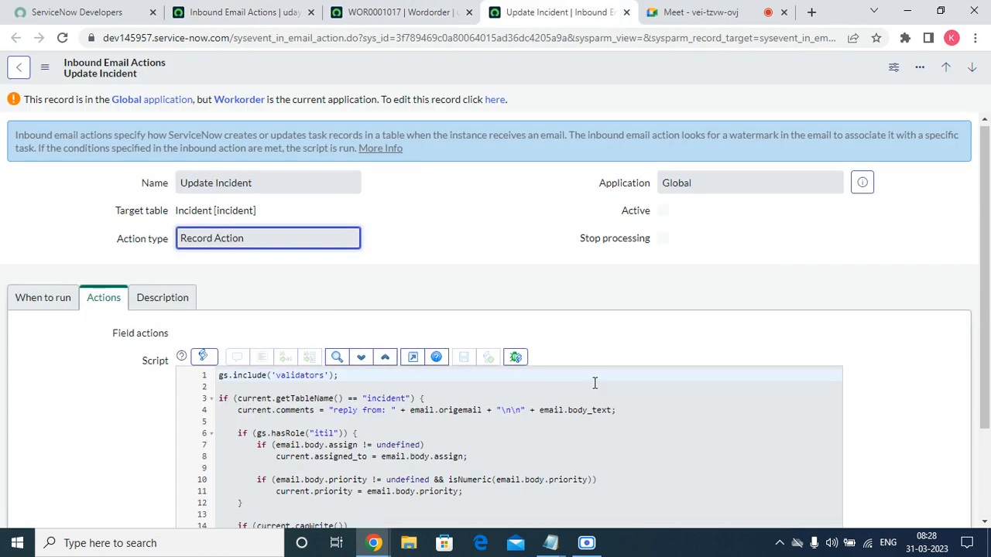
{"action": "scroll", "coordinate": [433, 416], "scroll_direction": "down", "scroll_amount": 2}
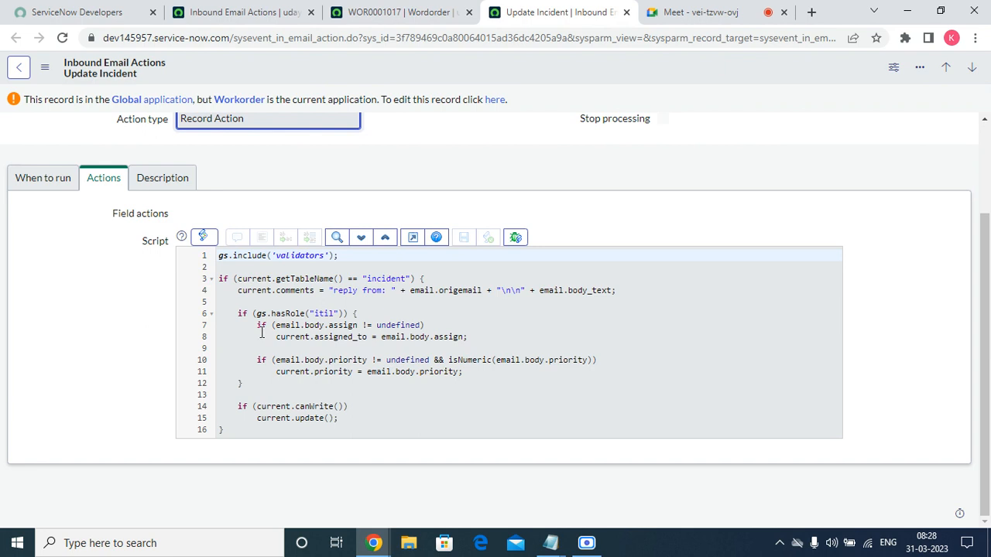
{"action": "left_click", "coordinate": [260, 288]}
{"action": "left_click_drag", "start_coordinate": [238, 291], "coordinate": [595, 300]}
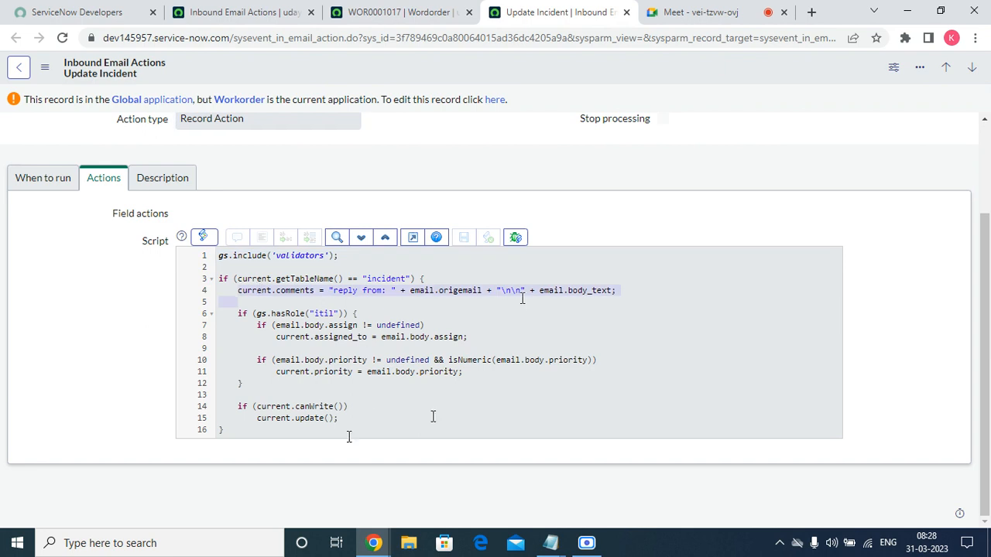
In the New Work Order Request Creation inbound action's script, change the applications and module sources to email.body.application and email.body.module
{"action": "left_click", "coordinate": [275, 13]}
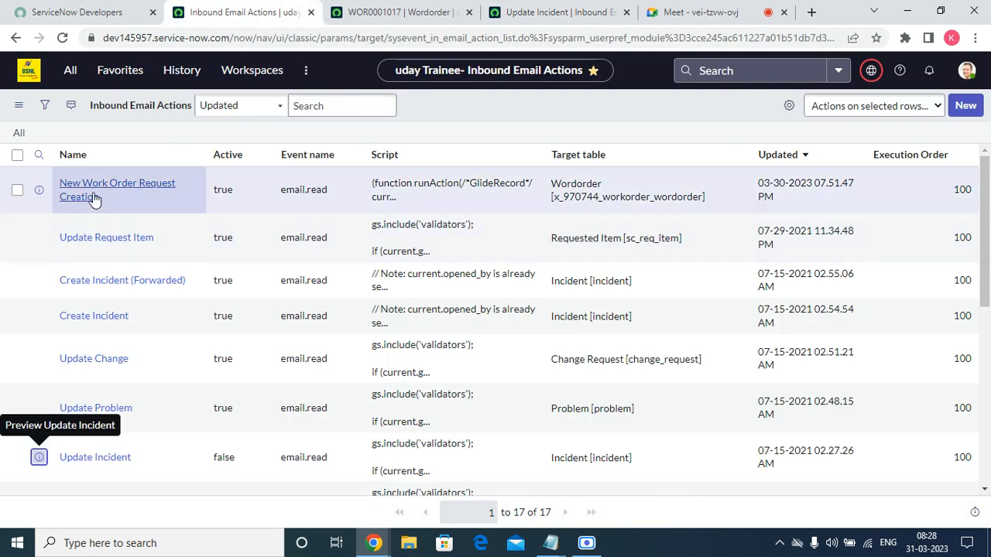
{"action": "left_click", "coordinate": [97, 193]}
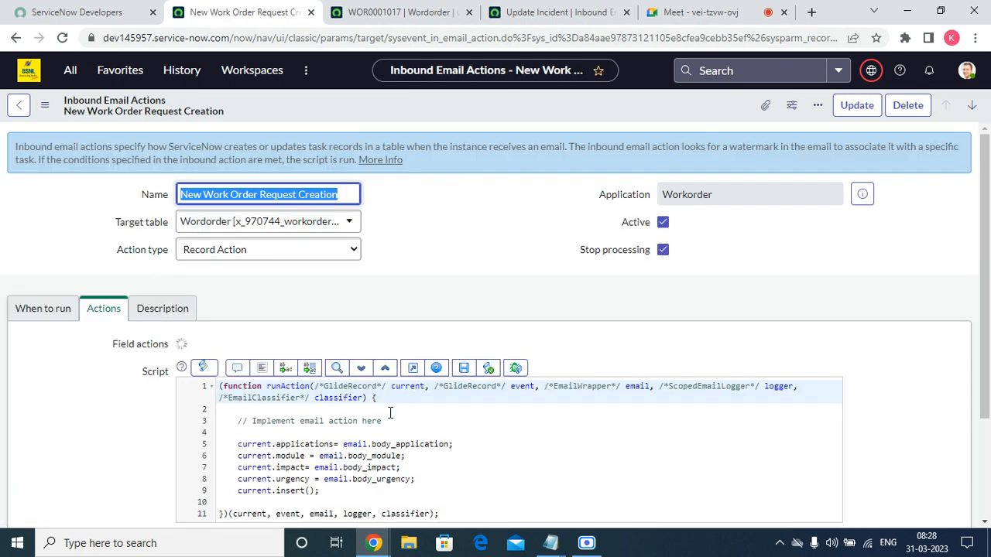
{"action": "scroll", "coordinate": [389, 441], "scroll_direction": "down", "scroll_amount": 2}
{"action": "left_click", "coordinate": [395, 374]}
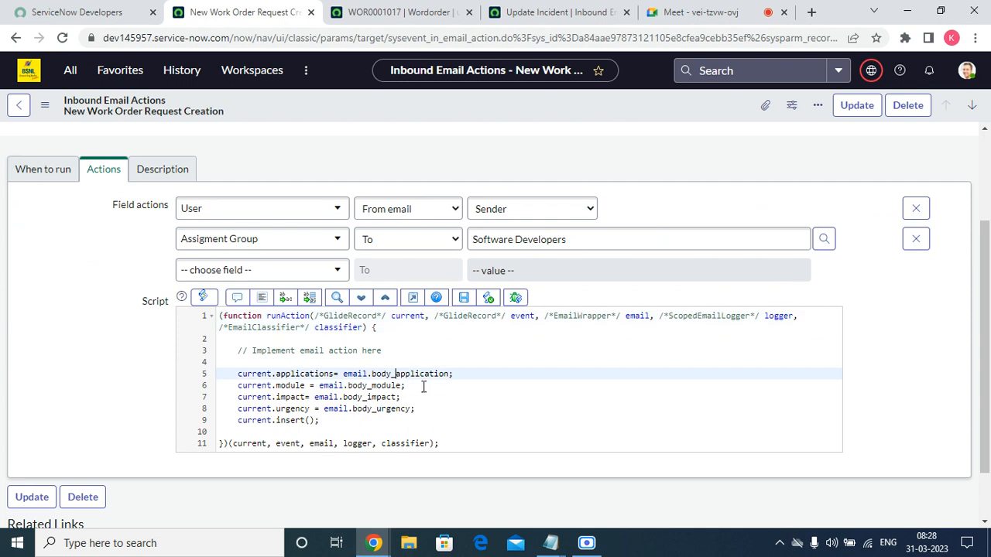
{"action": "key", "text": "Down"}
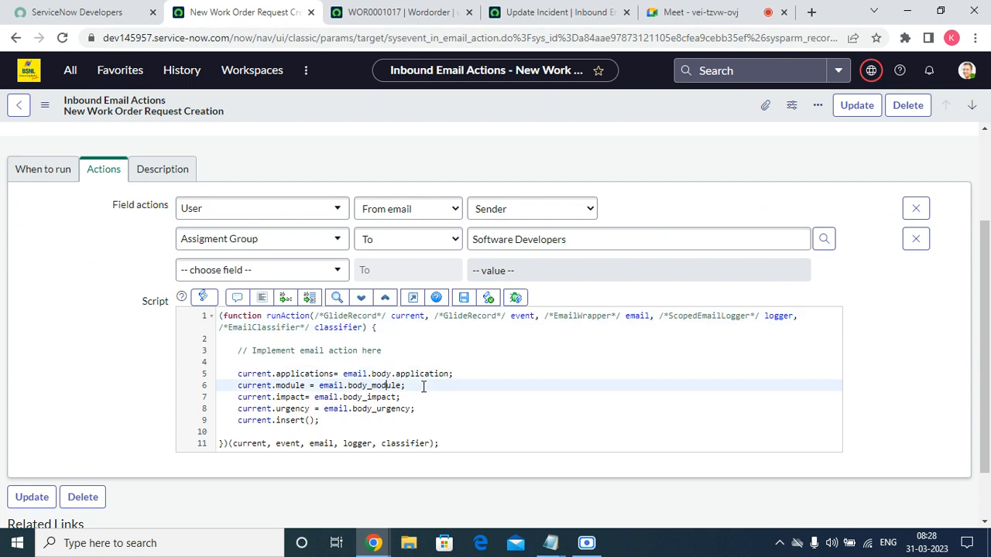
{"action": "key", "text": "Left"}
{"action": "key", "text": "Left"}
{"action": "key", "text": "BackSpace"}
{"action": "type", "text": "."}
Change the impact and urgency sources in the script to email.body.impact and email.body.urgency, and save the inbound action
{"action": "key", "text": "Down"}
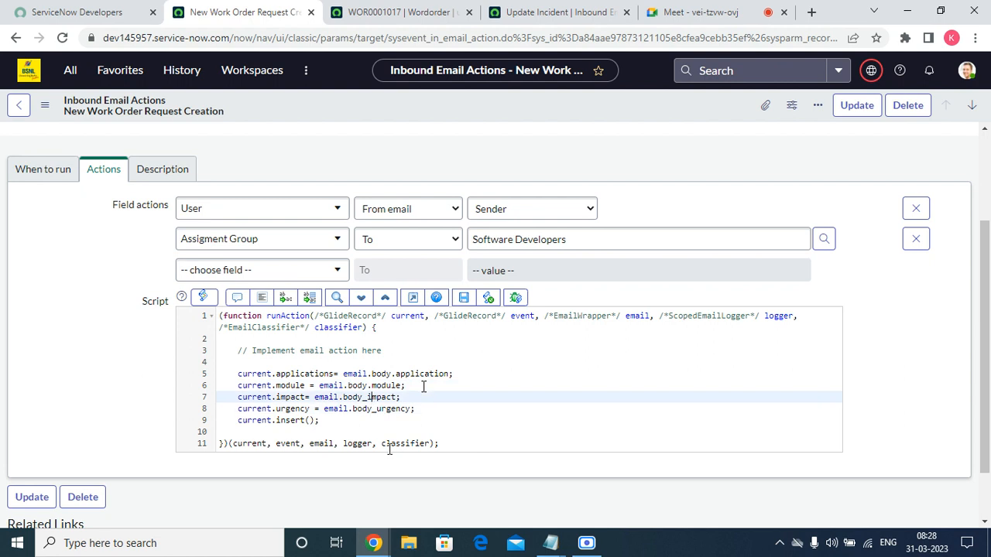
{"action": "key", "text": "Up"}
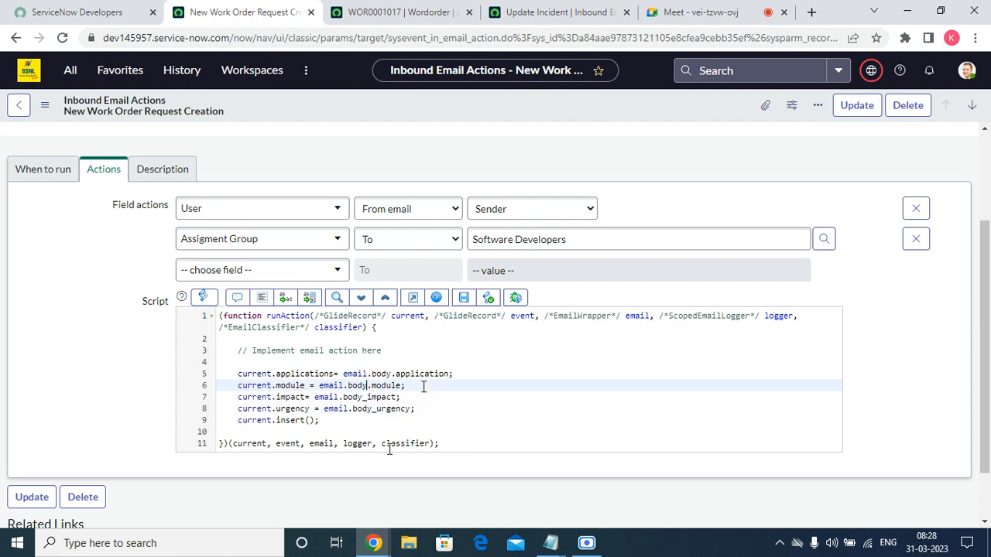
{"action": "key", "text": "Down"}
{"action": "key", "text": "Delete"}
{"action": "type", "text": "."}
{"action": "key", "text": "Down"}
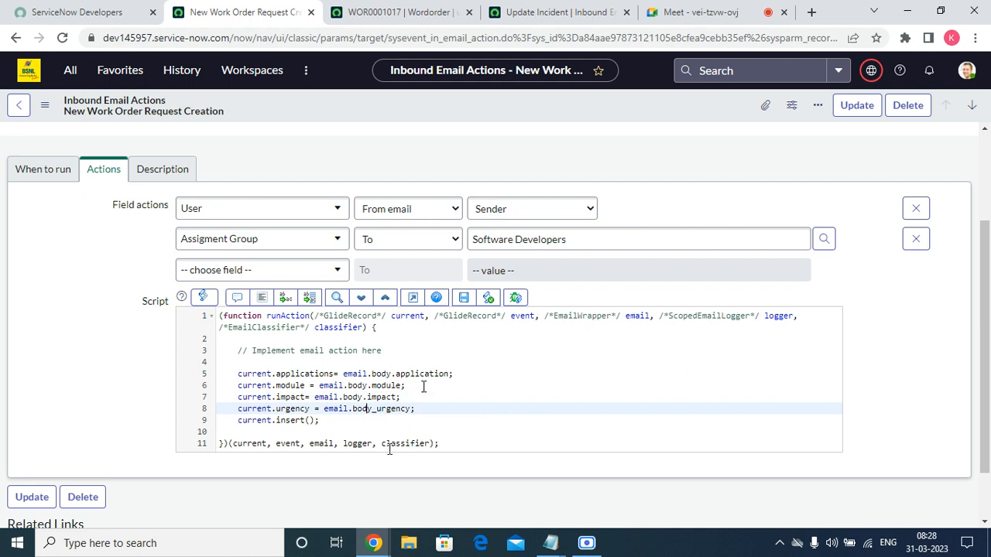
{"action": "key", "text": "Right"}
{"action": "key", "text": "Right"}
{"action": "key", "text": "BackSpace"}
{"action": "type", "text": "."}
{"action": "right_click", "coordinate": [549, 106]}
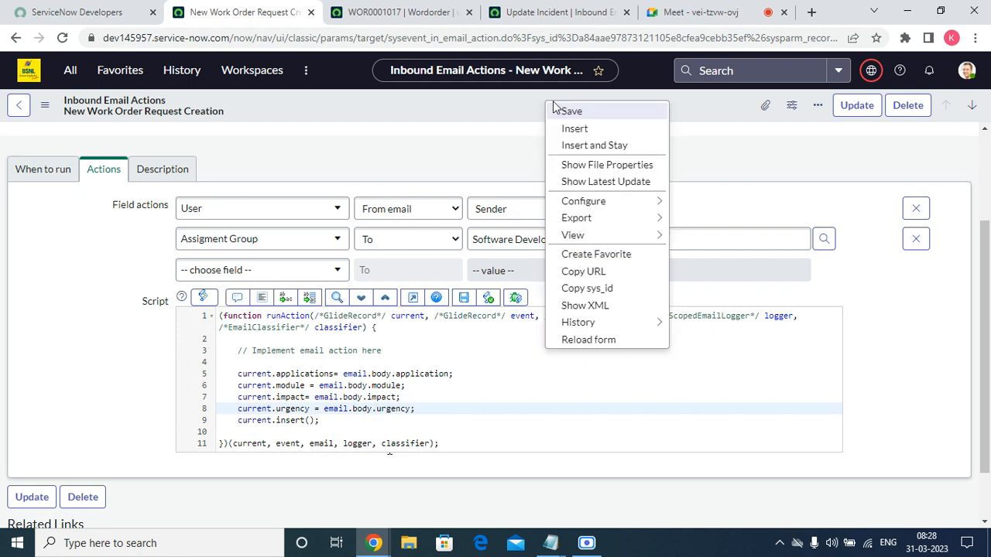
{"action": "left_click", "coordinate": [574, 112]}
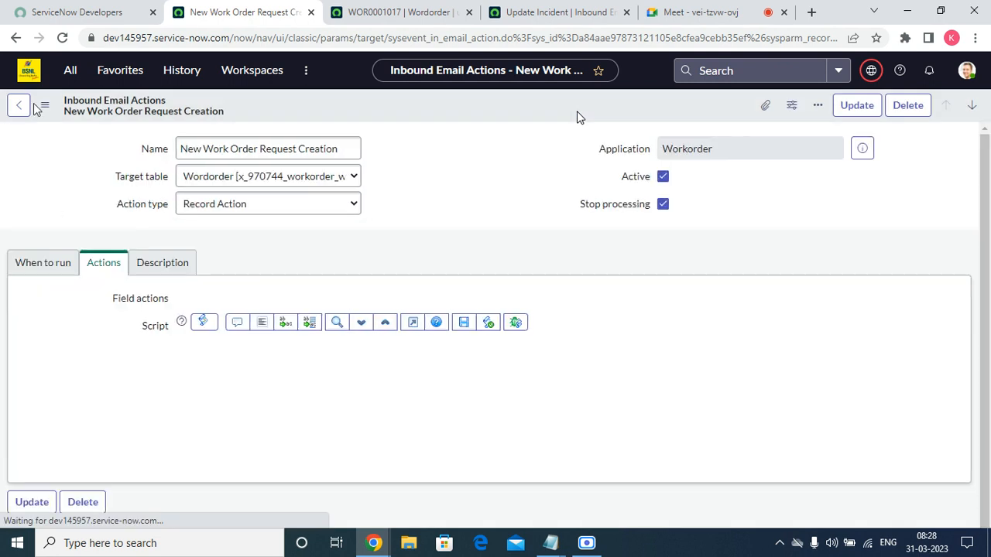
Return to the Inbound Email Actions list and look through the existing actions
{"action": "left_click", "coordinate": [71, 70]}
{"action": "left_click", "coordinate": [86, 365]}
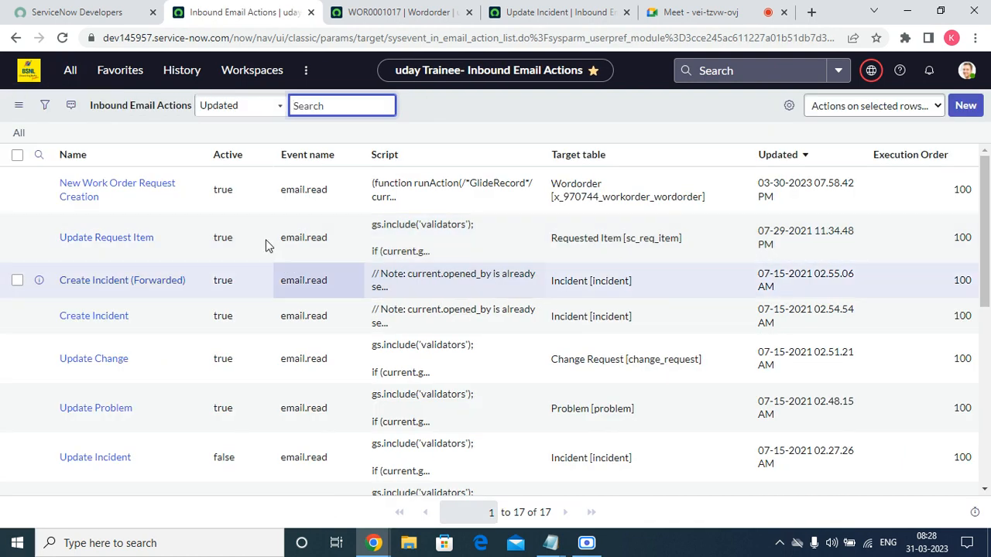
{"action": "scroll", "coordinate": [131, 426], "scroll_direction": "down", "scroll_amount": 5}
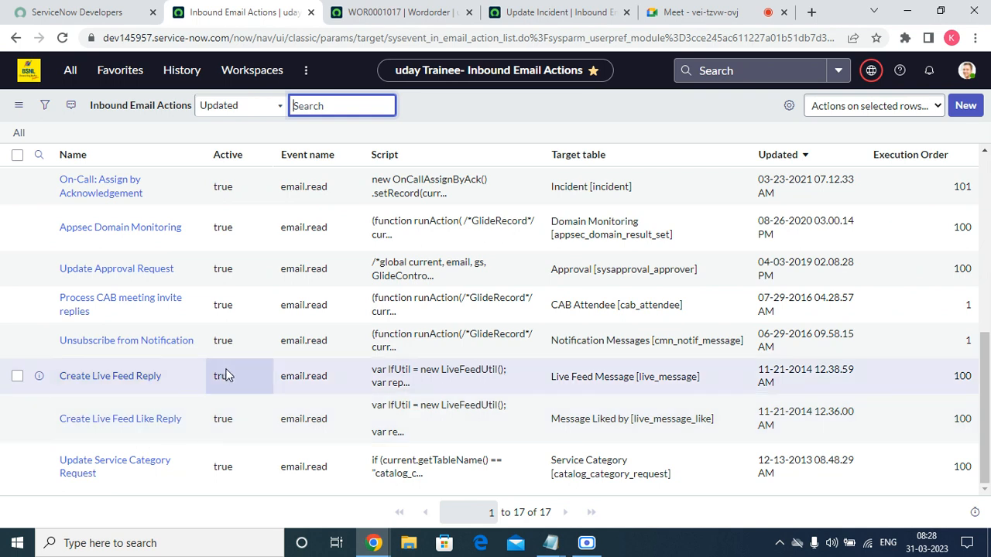
{"action": "scroll", "coordinate": [142, 396], "scroll_direction": "up", "scroll_amount": 5}
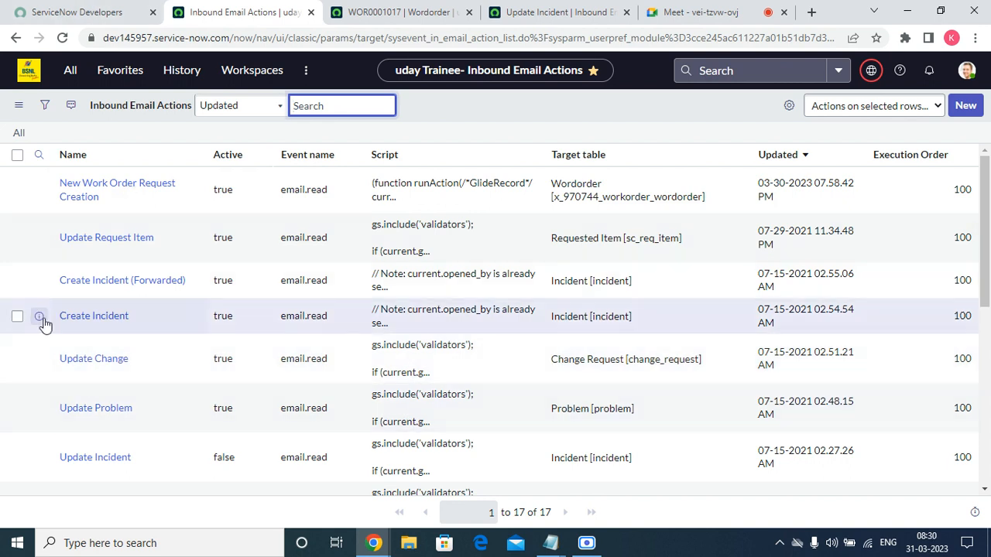
Open the Create Incident inbound action in a separate tab, examine its script, and close the Create Incident and Update Incident tabs
{"action": "right_click", "coordinate": [43, 318]}
{"action": "left_click", "coordinate": [99, 328]}
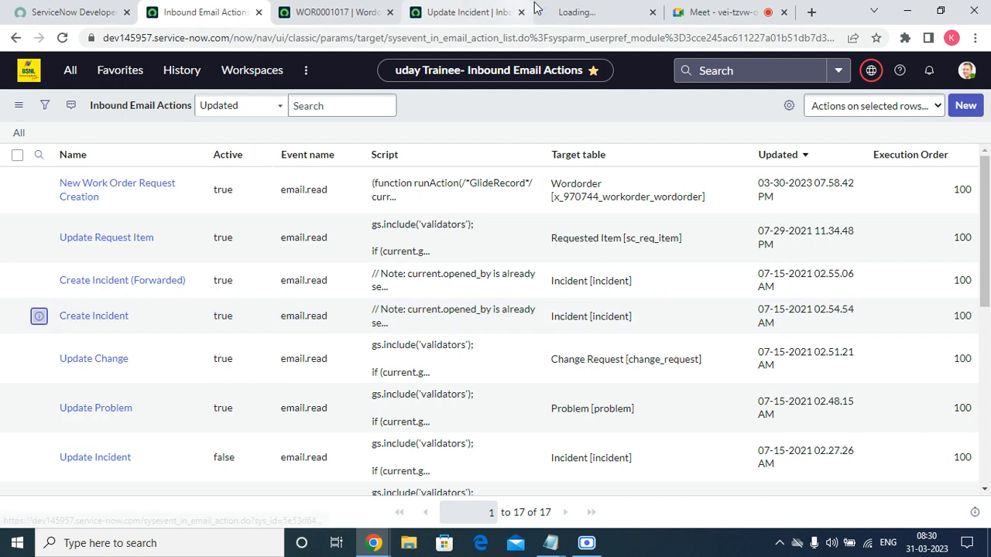
{"action": "left_click", "coordinate": [598, 9]}
{"action": "scroll", "coordinate": [332, 431], "scroll_direction": "down", "scroll_amount": 3}
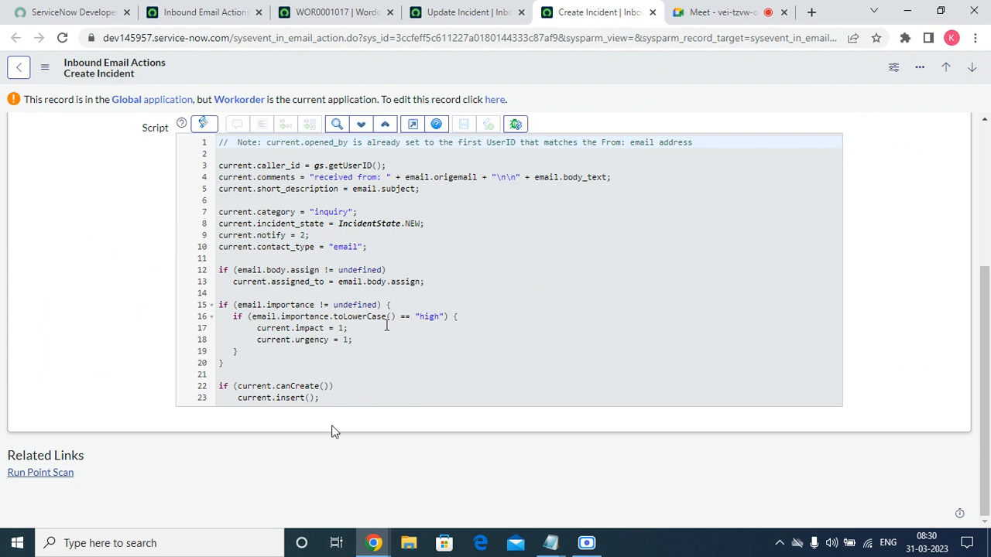
{"action": "left_click", "coordinate": [652, 11]}
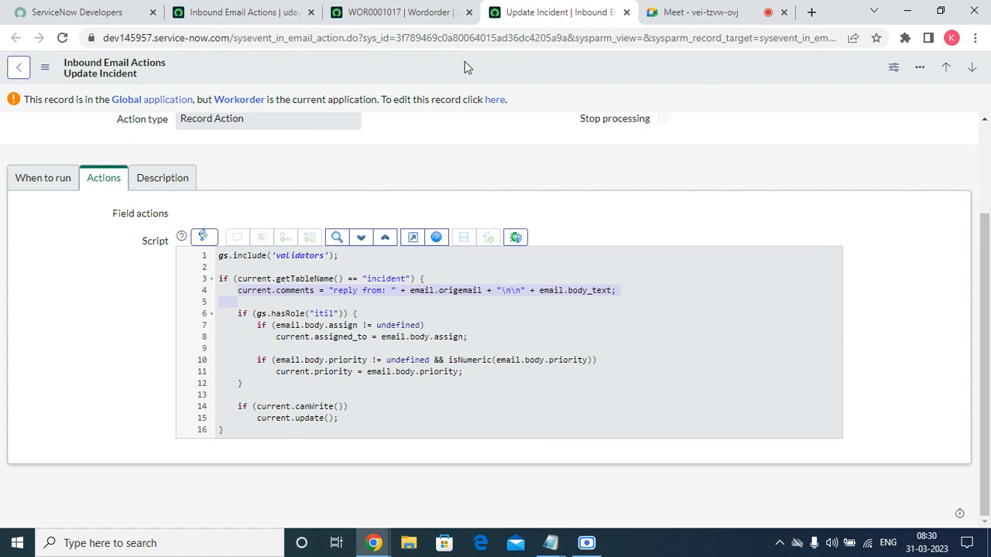
{"action": "left_click", "coordinate": [629, 13]}
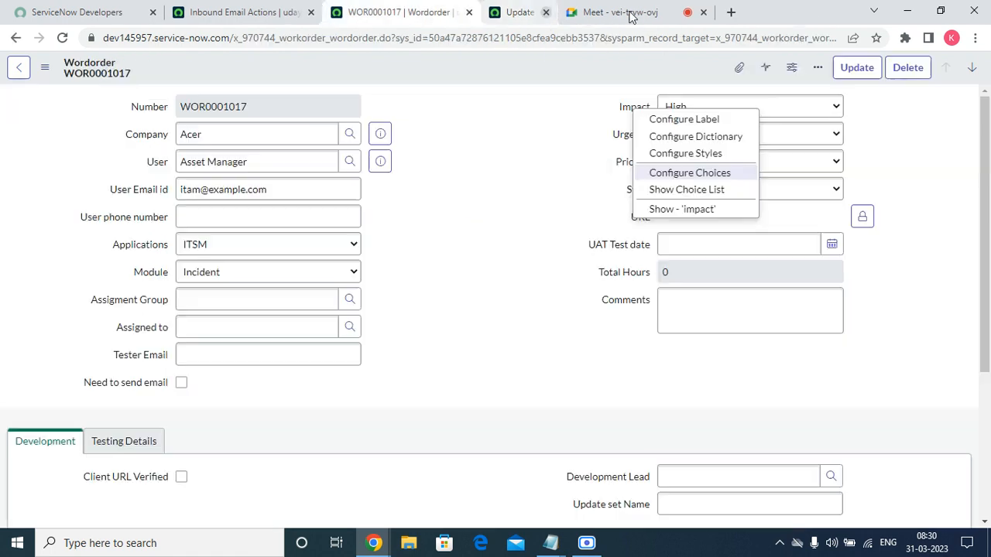